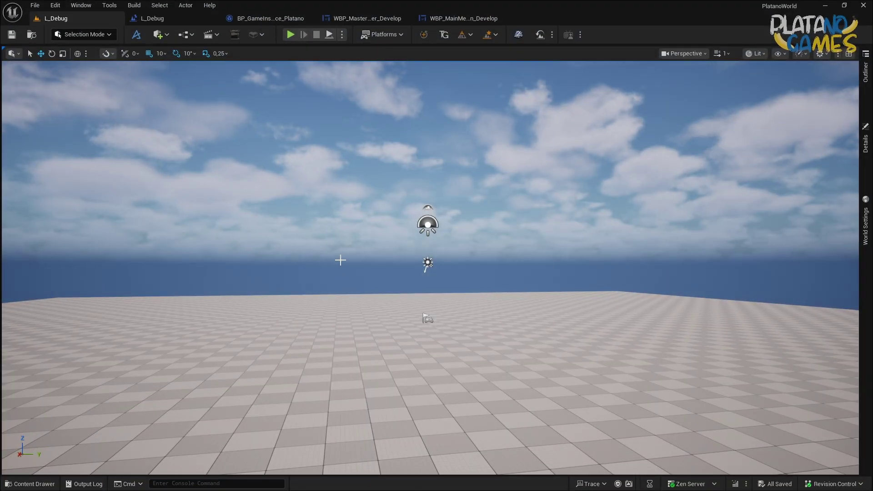
Start Play-in-Editor and try the system filter and Sesión dropdowns, keeping the current session
click(291, 34)
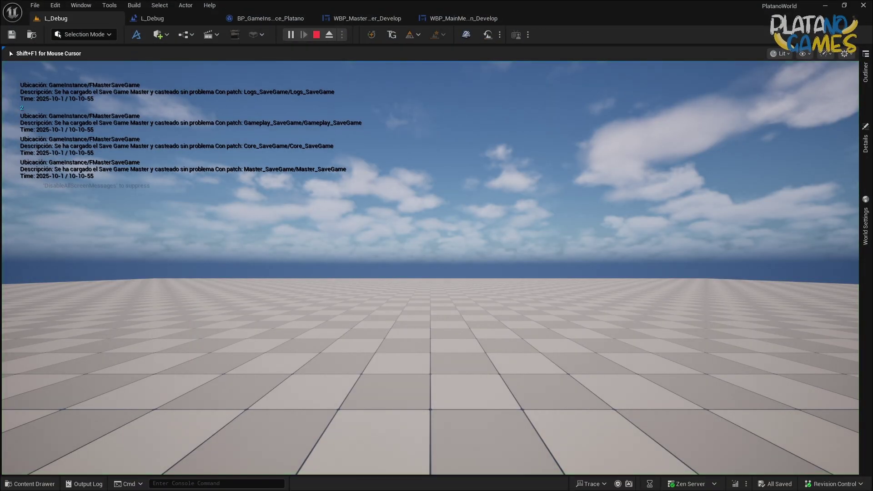
click(443, 149)
click(672, 152)
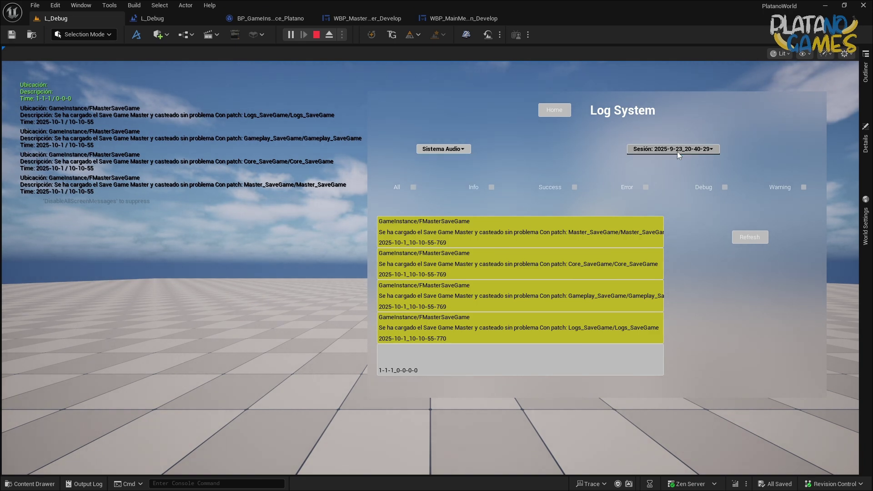
click(677, 150)
click(561, 168)
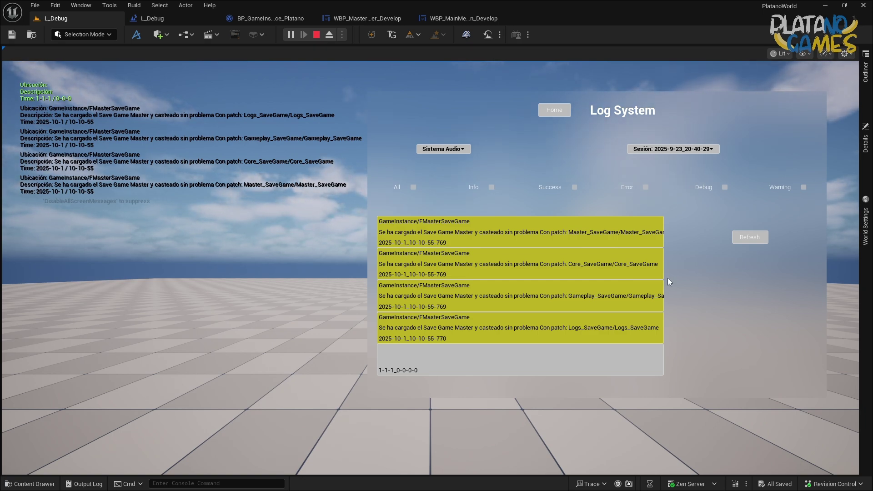
Go back to the main debug menu and open the Sistema de Logs panel
click(552, 112)
click(620, 216)
click(552, 112)
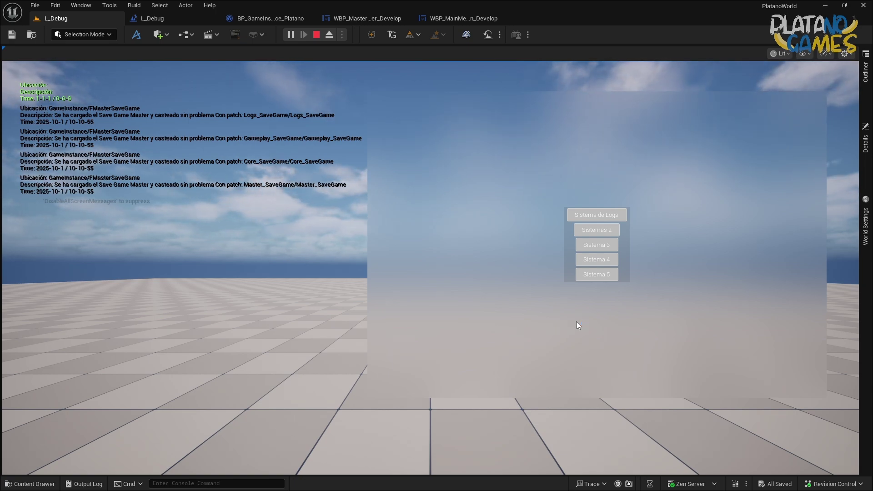
click(598, 215)
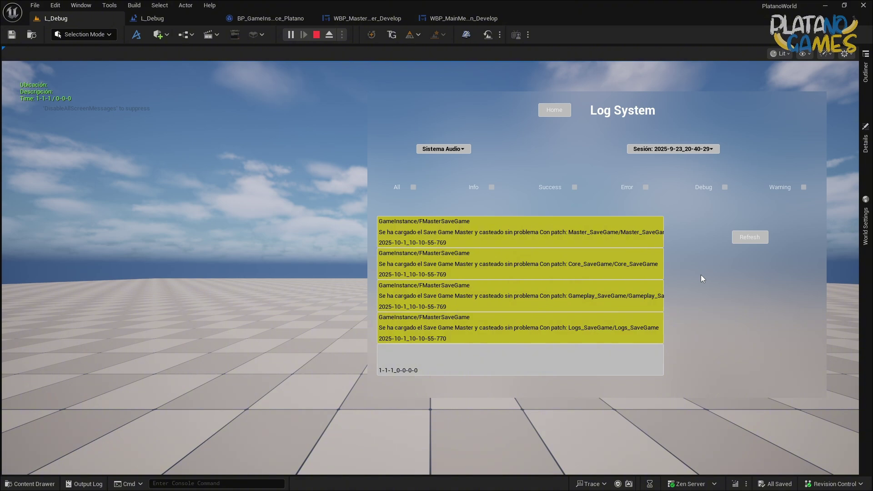
Choose Sistema GameInstance in the Log System's system filter combo box
click(443, 149)
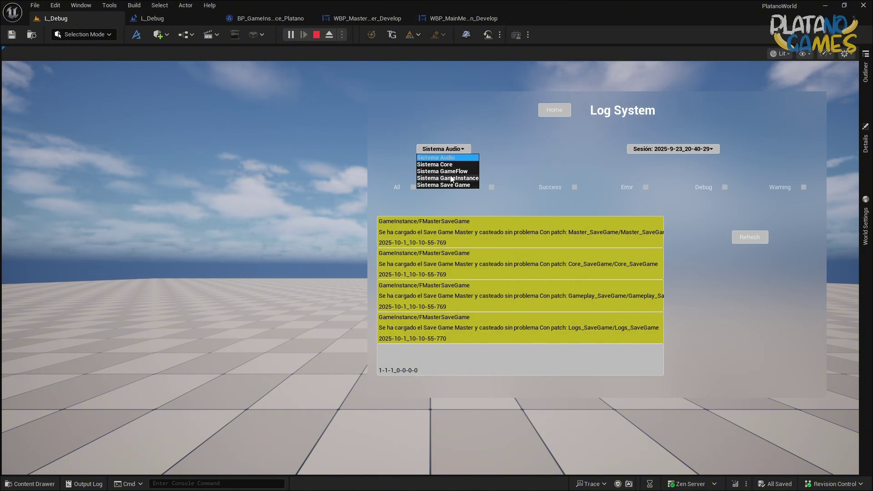
click(450, 164)
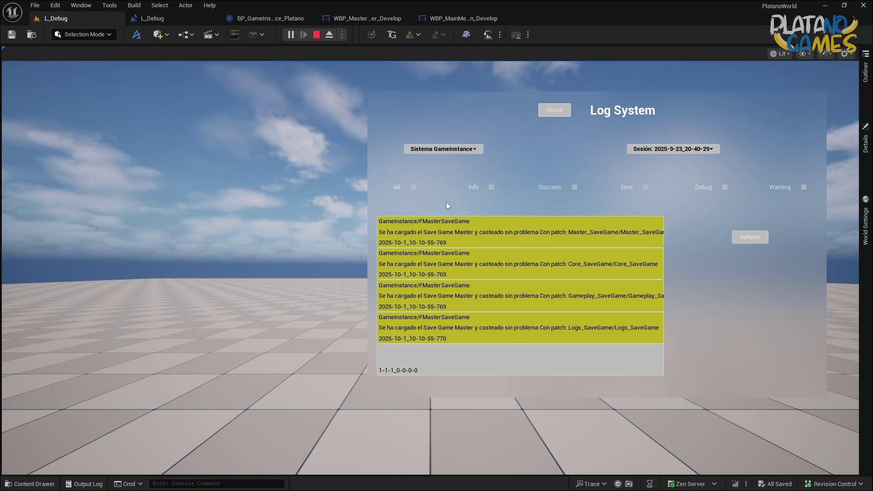
Stop the game and open BP_GameInstance_Platano's BindEvents_ButtonsWidgetDevelop function graph
click(317, 35)
click(249, 18)
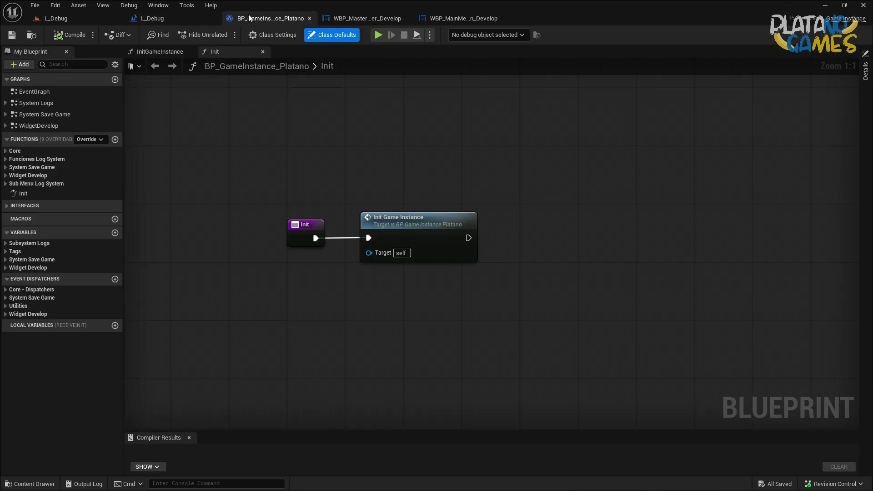
click(5, 268)
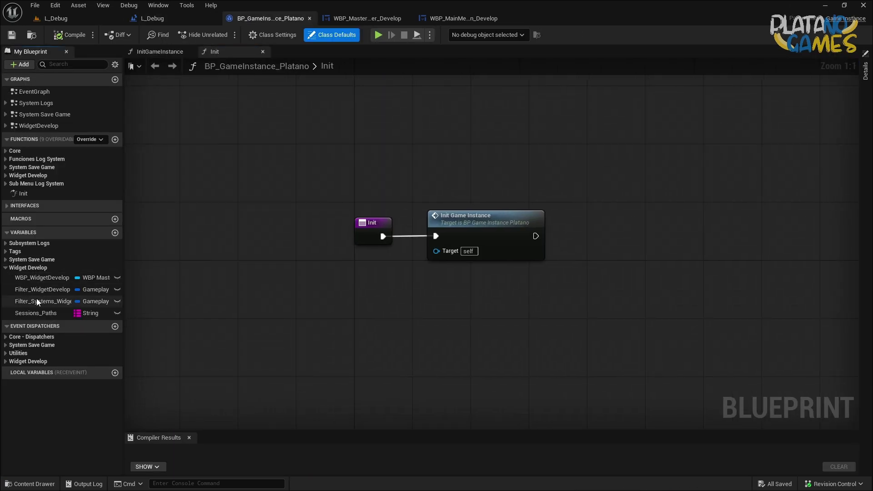
click(45, 176)
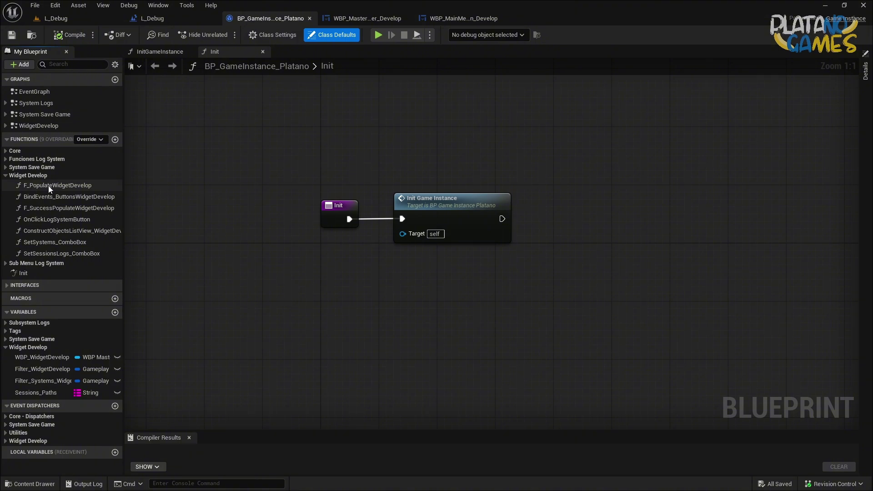
double_click(70, 197)
click(70, 207)
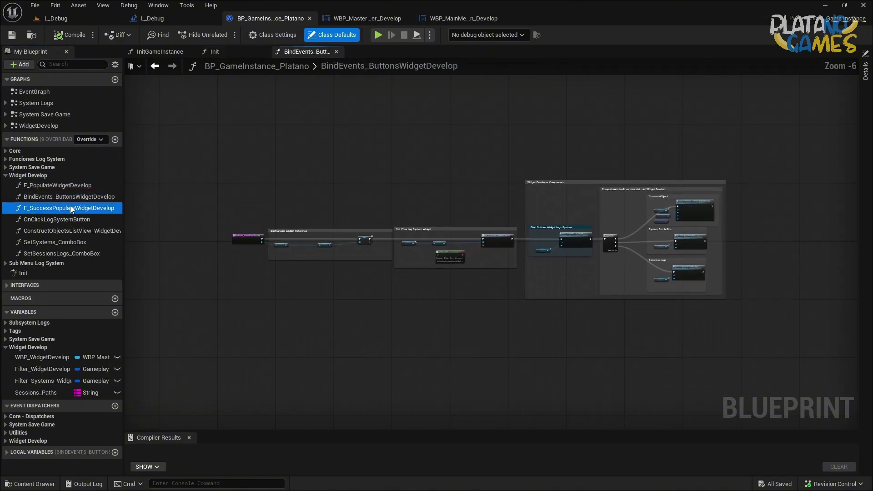
double_click(70, 208)
double_click(78, 197)
Inspect the graph's Set View Log System Widget and ConstructObject node groups
scroll(659, 271, up, 6)
scroll(549, 311, down, 2)
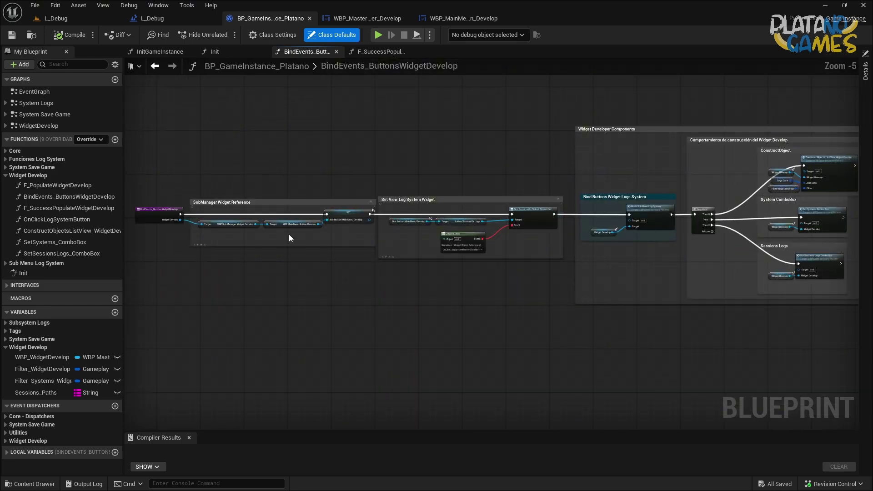
mouse_move(549, 311)
right_down()
mouse_move(588, 250)
mouse_move(517, 217)
right_up()
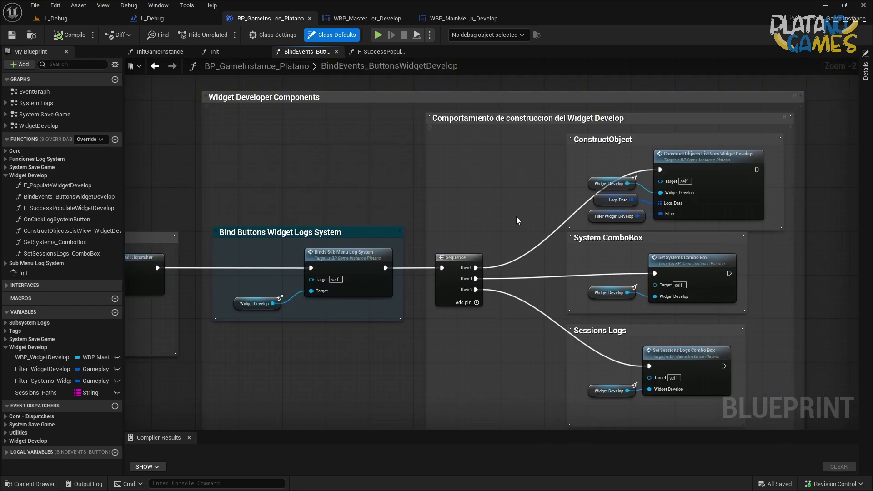
mouse_move(773, 263)
right_down()
mouse_move(798, 227)
mouse_move(788, 236)
right_up()
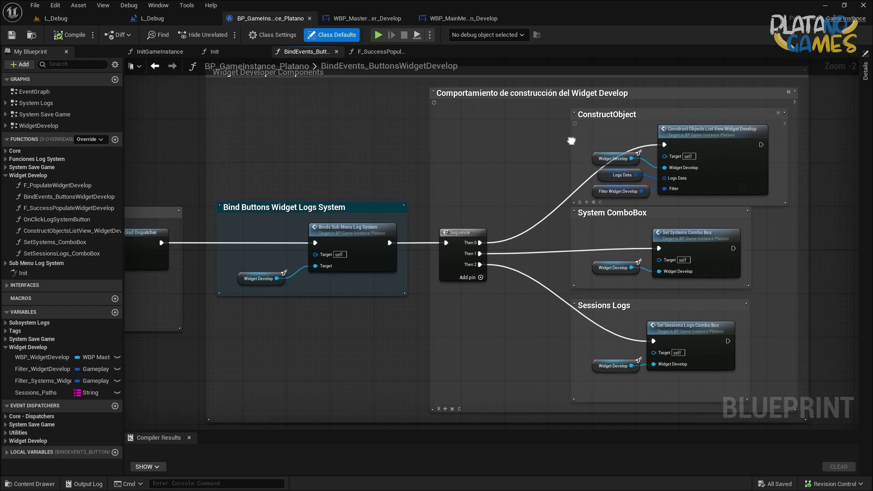
scroll(405, 174, up, 2)
drag(379, 122, 686, 252)
scroll(660, 304, down, 3)
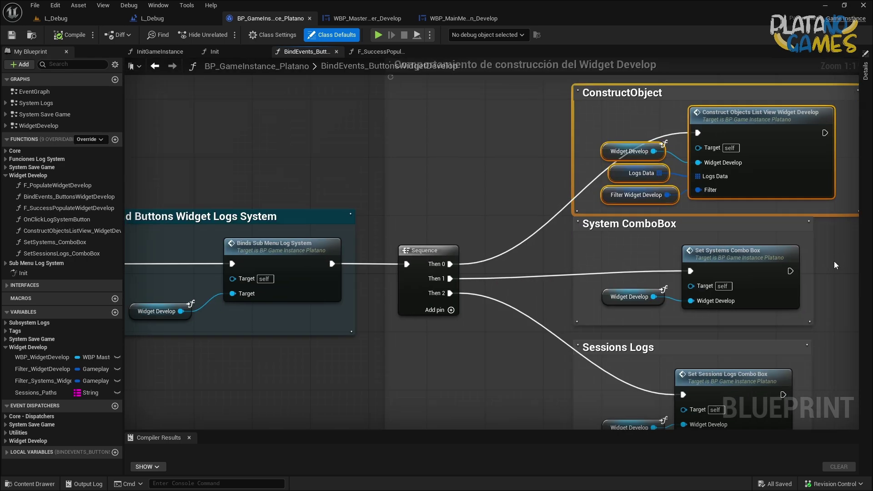
Open binds_SubMenuLogSystem and inspect its system combo box selection-changed event nodes
click(447, 264)
double_click(448, 264)
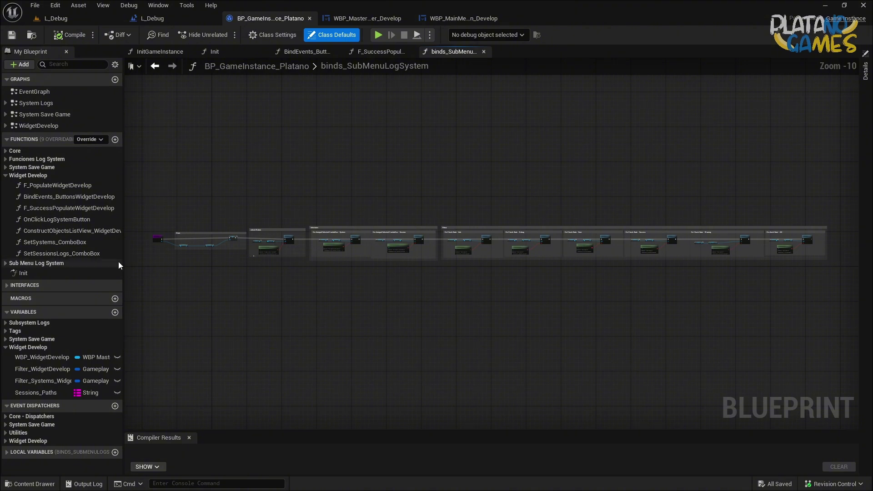
double_click(375, 251)
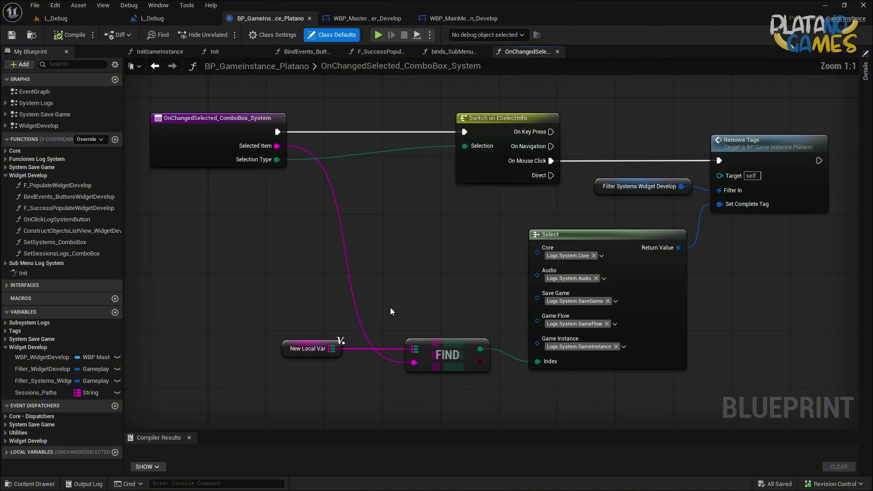
mouse_move(652, 383)
mouse_down()
mouse_move(186, 246)
mouse_move(195, 225)
mouse_up()
drag(570, 203, 646, 193)
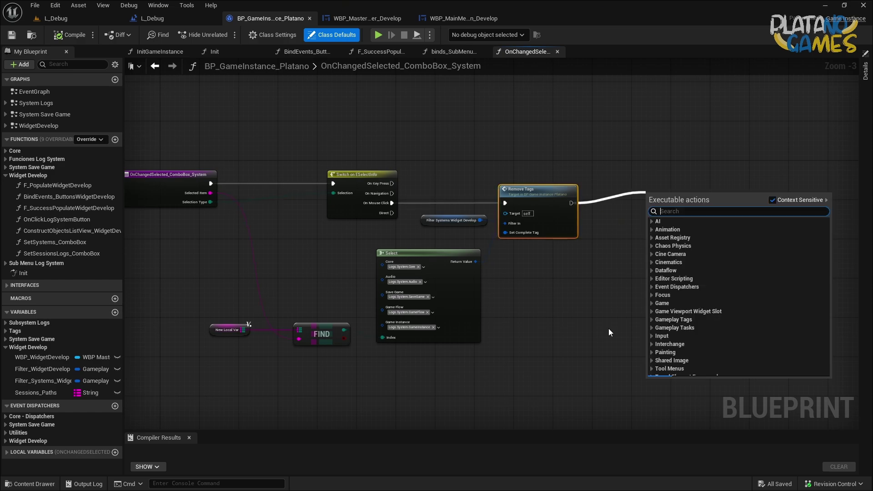
click(596, 340)
right_drag(541, 288, 570, 280)
Return to the BindEvents_ButtonsWidgetDevelop graph and frame the whole graph
click(155, 66)
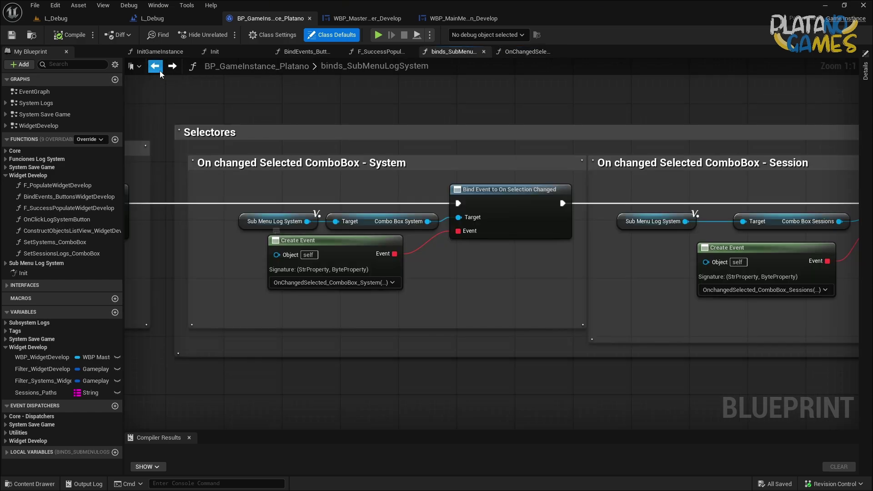
click(155, 66)
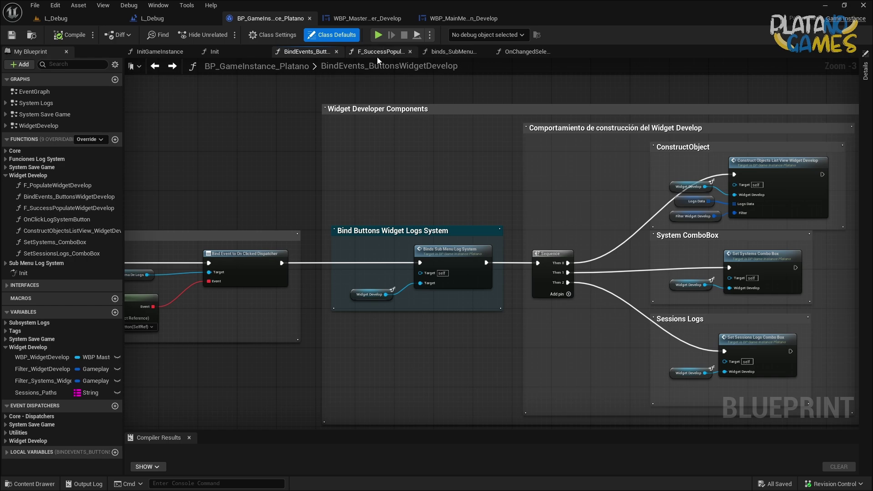
scroll(496, 185, down, 3)
right_drag(240, 198, 281, 153)
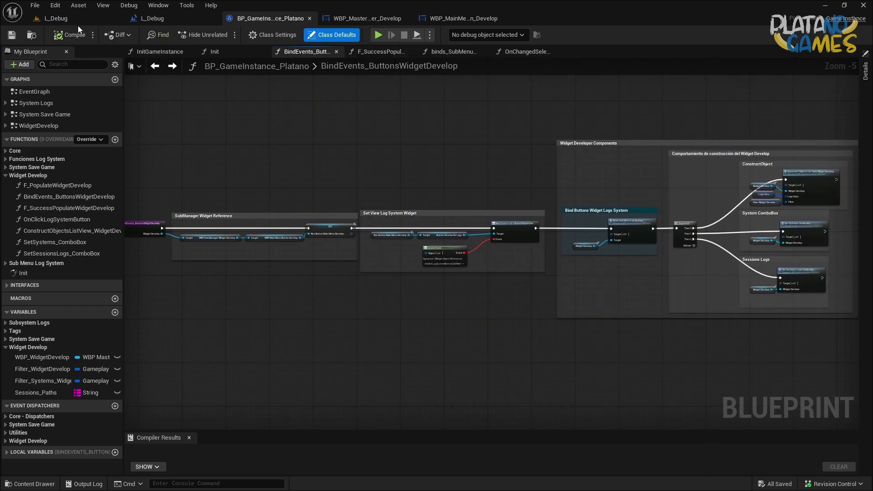
Open the ListViewObjectWidget blueprint from the Objects_WidgetDevelop folder
click(436, 19)
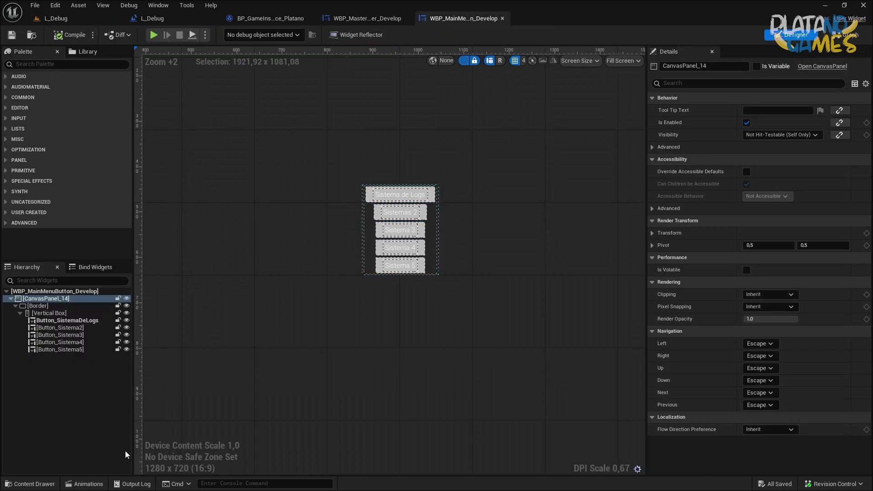
click(30, 484)
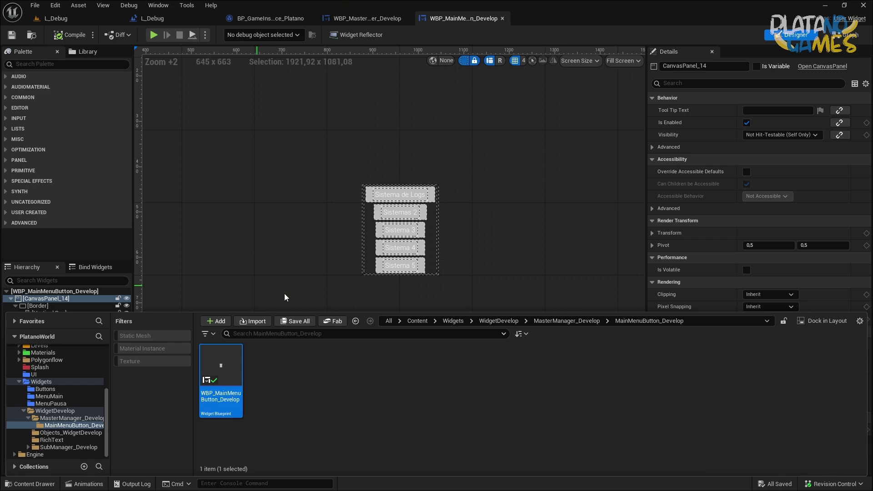
click(499, 321)
double_click(264, 369)
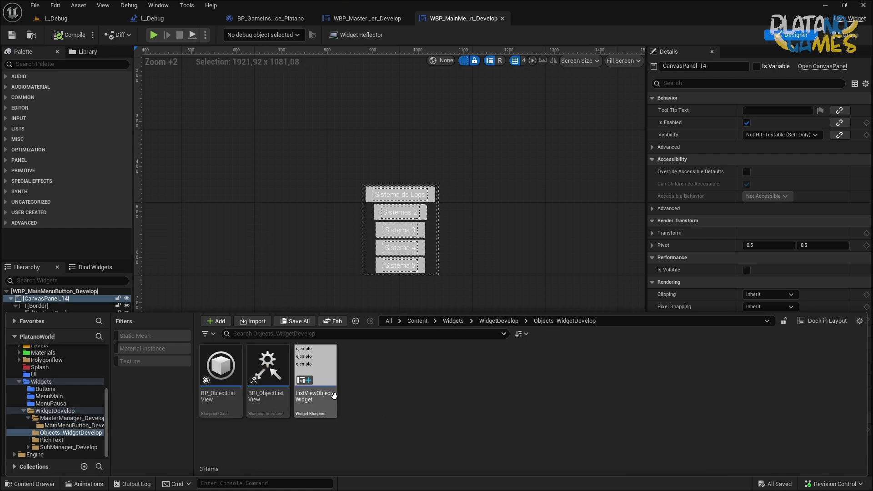
double_click(322, 387)
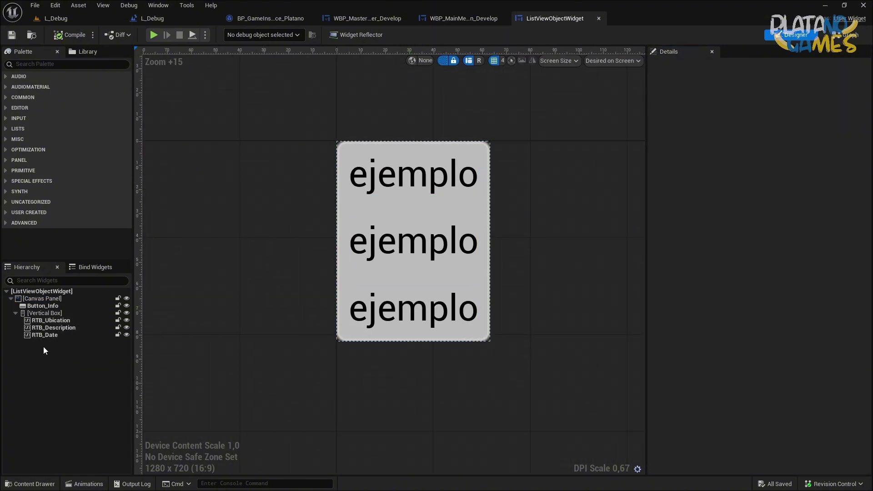
Compare the RTB_Ubication, RTB_Date and RTB_Description rich text blocks, ending on RTB_Description
click(51, 320)
click(50, 336)
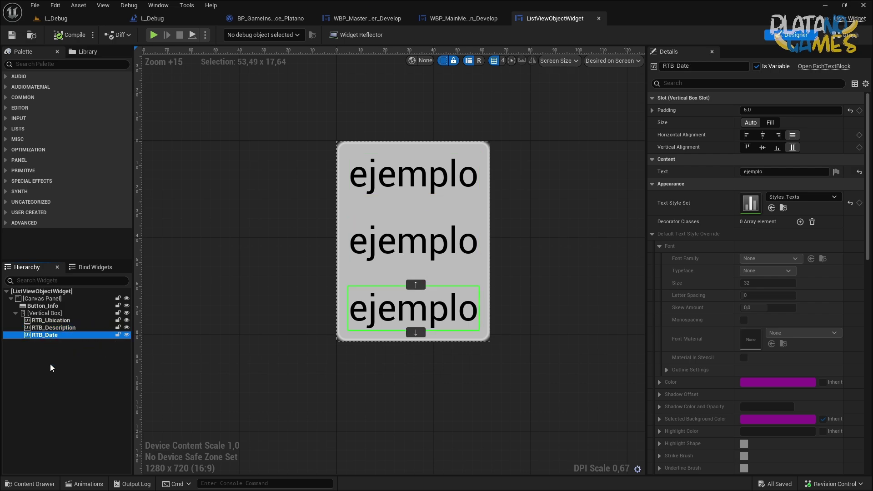
click(48, 328)
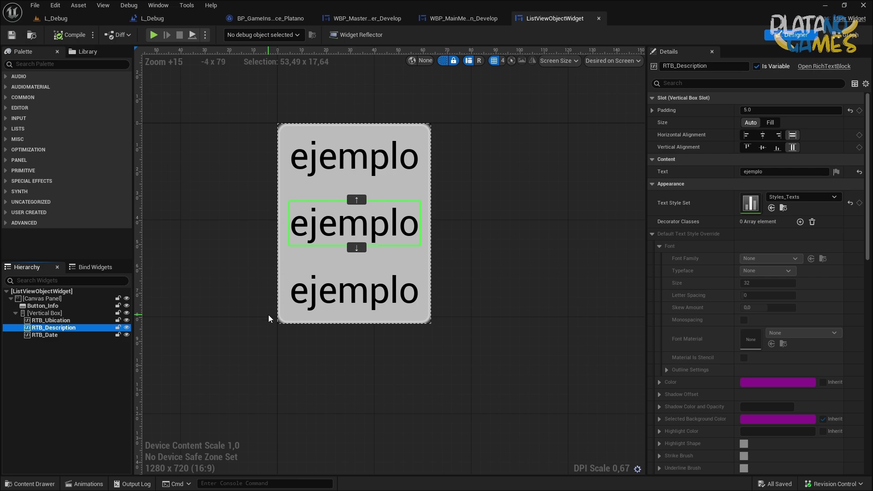
click(51, 321)
click(59, 336)
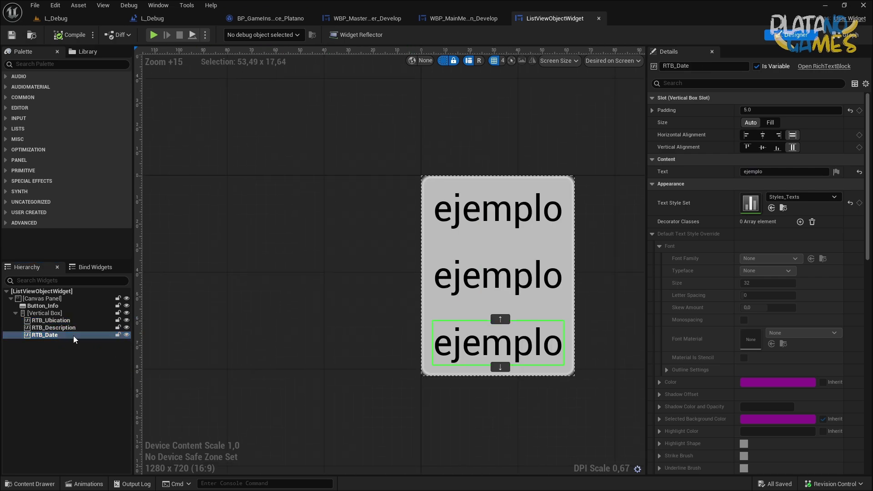
click(68, 329)
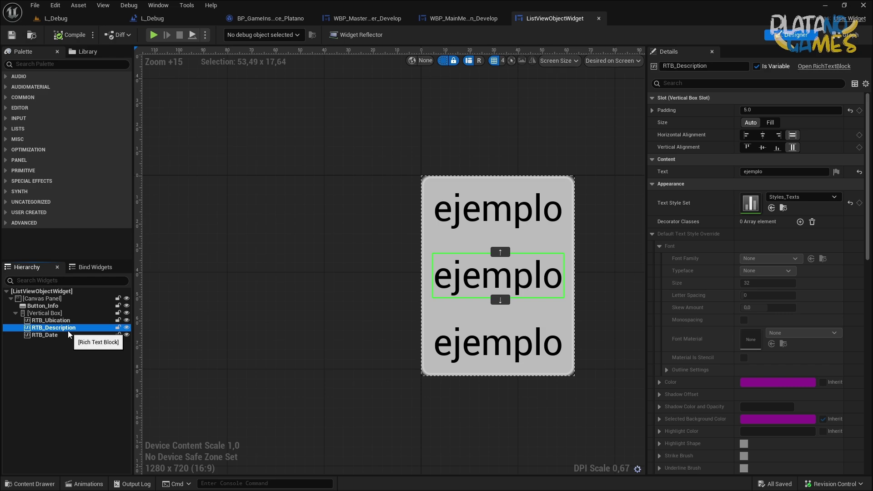
Rename RTB_Description to RTB_Sistema, compile, move it to the top, and save
double_click(749, 63)
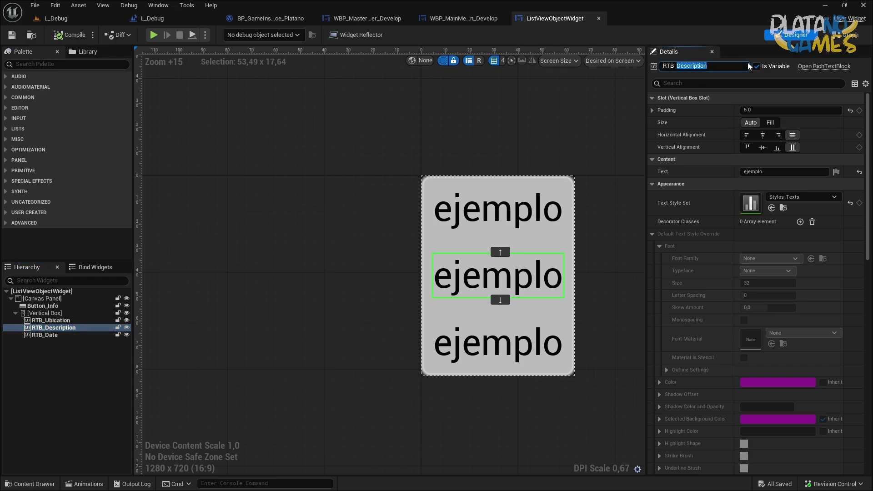
text(Sistema)
key(Return)
click(68, 35)
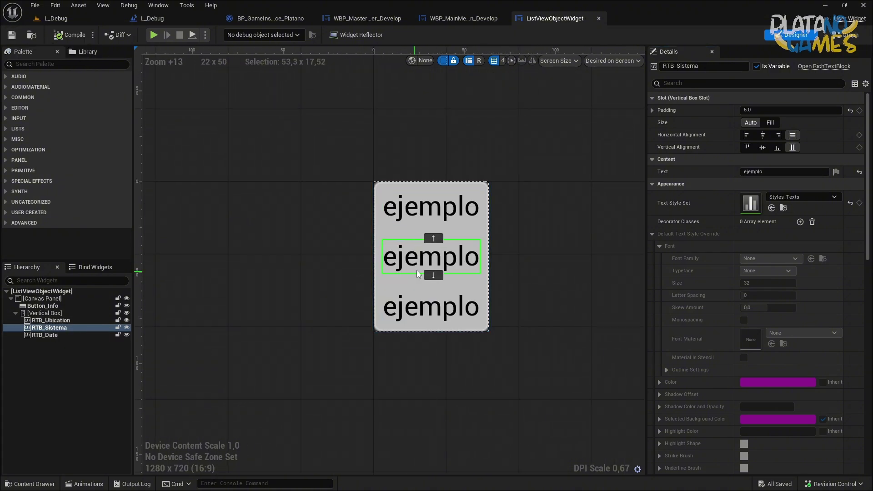
click(433, 238)
scroll(771, 233, down, 5)
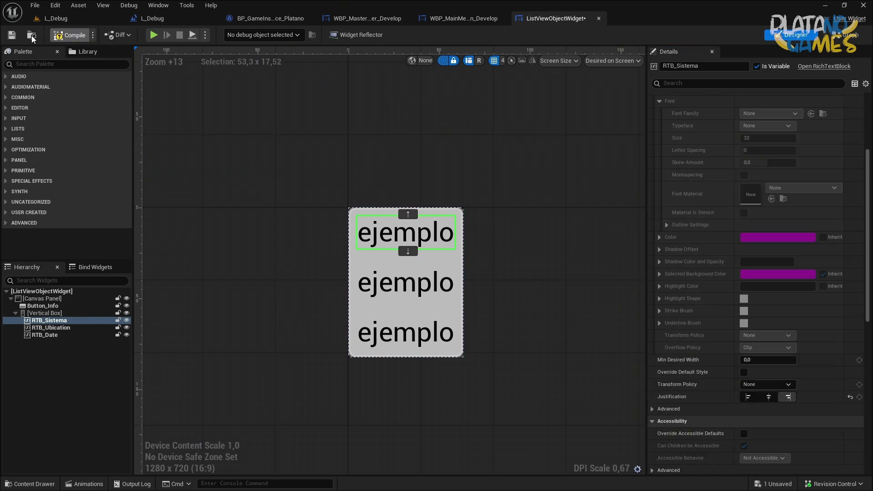
click(12, 35)
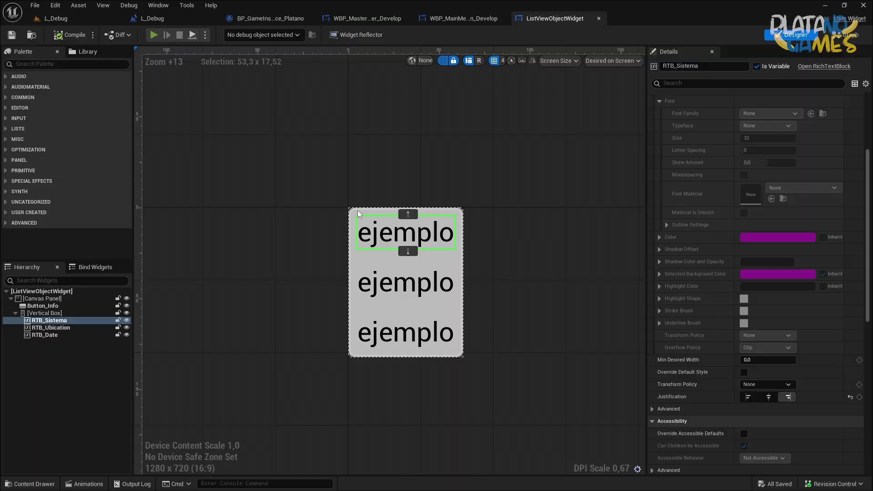
key(alt+p)
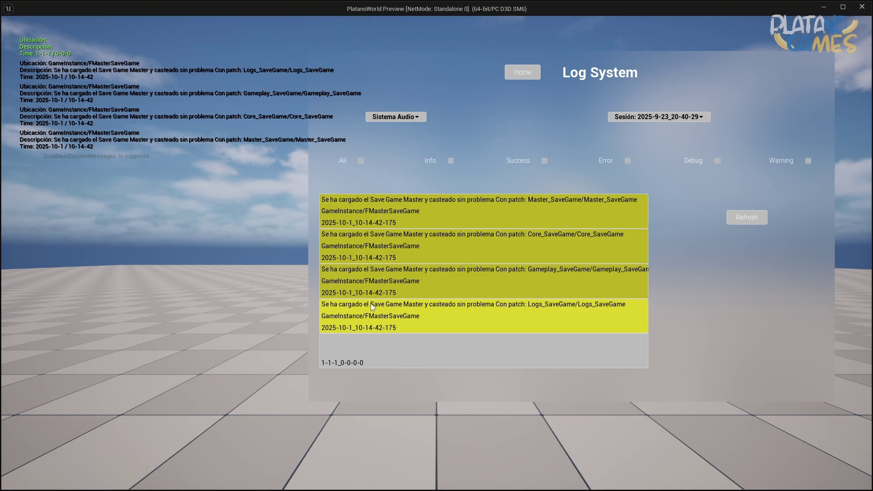
key(Escape)
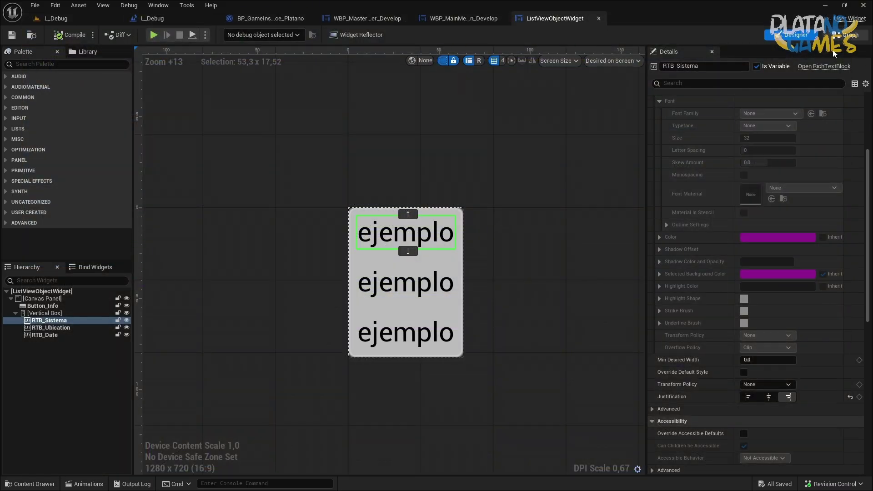
click(845, 34)
Navigate through SetInfoAndCustomUI and SetCustomButton to the setAllText function graph
right_drag(553, 259, 474, 243)
scroll(653, 218, up, 2)
double_click(653, 218)
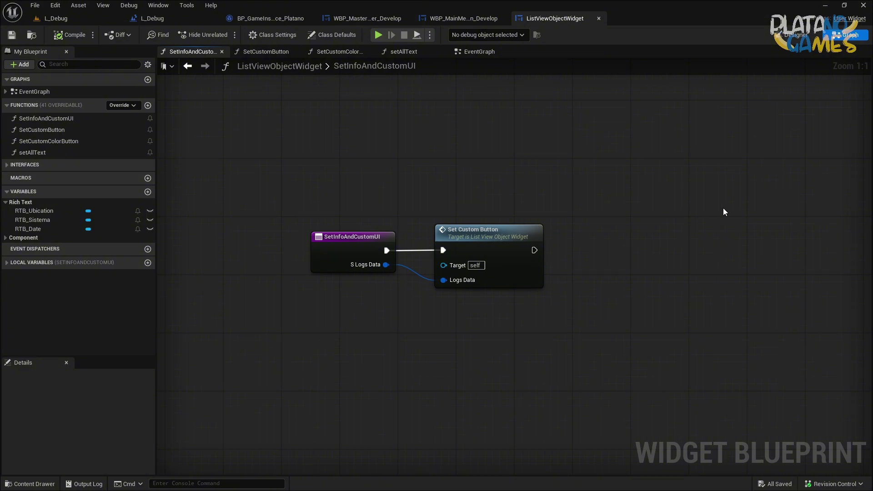
double_click(461, 236)
scroll(450, 195, up, 2)
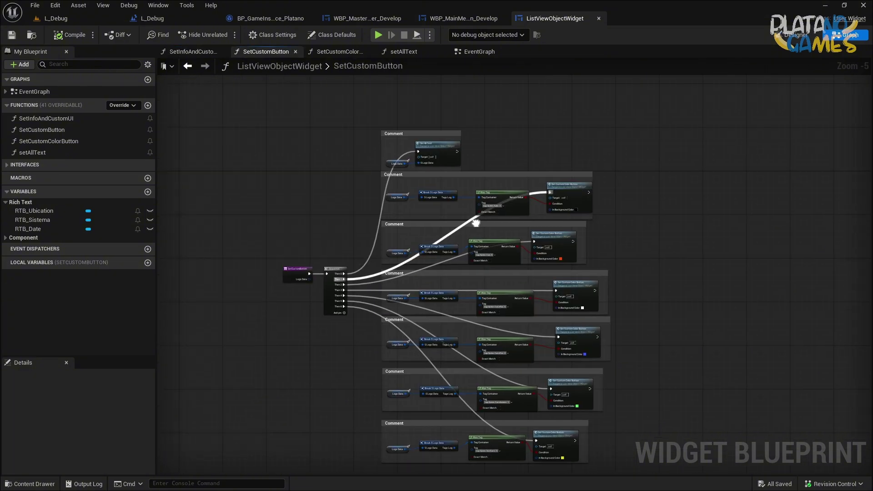
scroll(417, 143, up, 2)
double_click(417, 143)
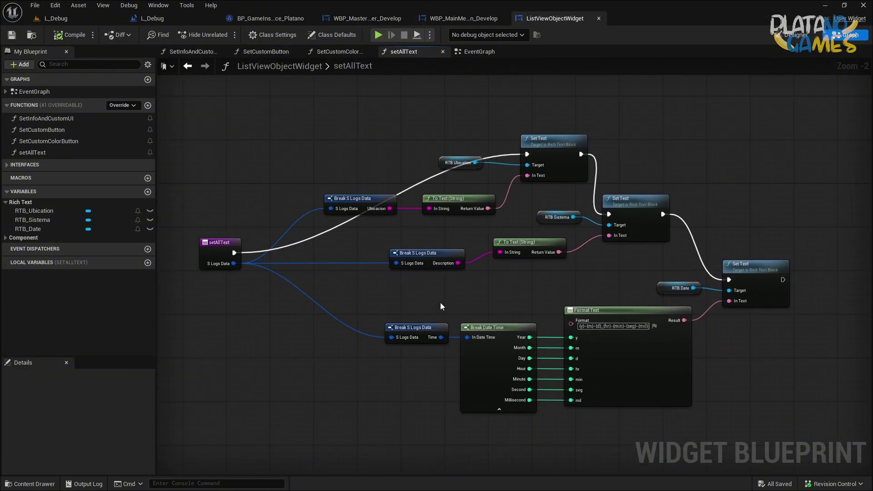
Move the setAllText entry node up-left and look over the description and RTB Sistema nodes
drag(324, 255, 208, 151)
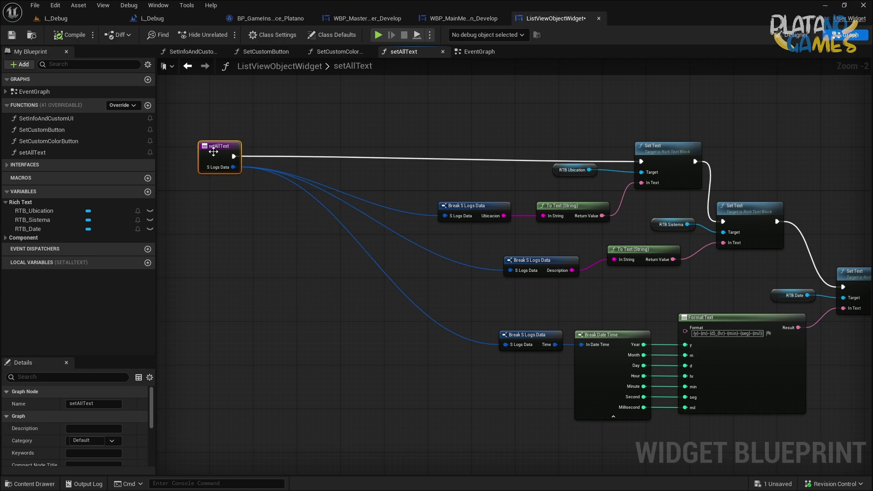
click(401, 295)
right_drag(489, 293, 374, 271)
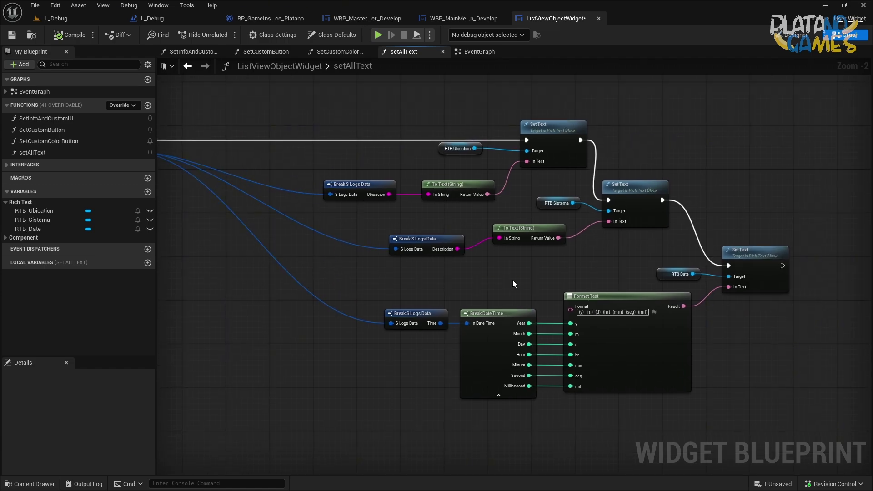
scroll(508, 274, up, 2)
drag(408, 205, 564, 230)
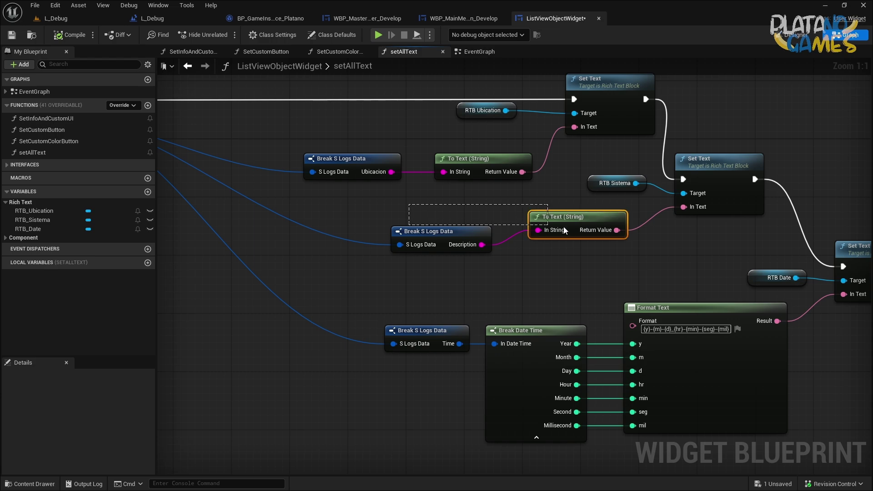
click(614, 183)
mouse_move(651, 213)
right_down()
mouse_move(581, 230)
mouse_move(581, 279)
right_up()
Wrap the Ubicacion and Sistema Set Text node groups in comment boxes
drag(223, 252, 509, 132)
drag(409, 230, 412, 216)
key(c)
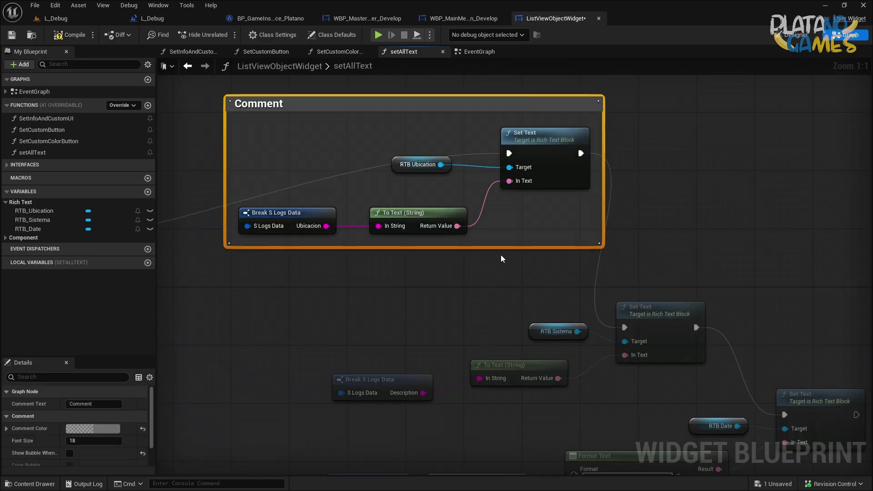
right_drag(502, 258, 470, 118)
drag(332, 172, 593, 291)
key(c)
Rearrange the RTB Date and Format Text nodes and comment them as 'Date'
right_drag(593, 291, 502, 186)
drag(753, 246, 633, 191)
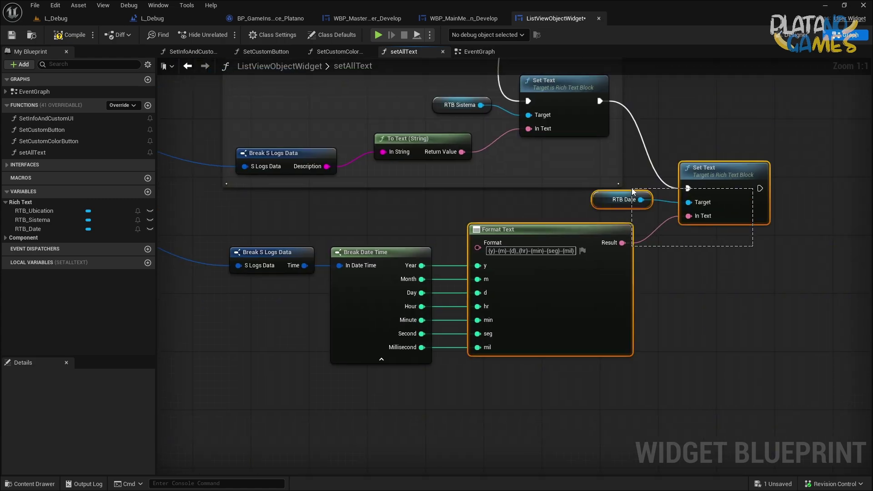
drag(731, 191, 733, 199)
click(734, 184)
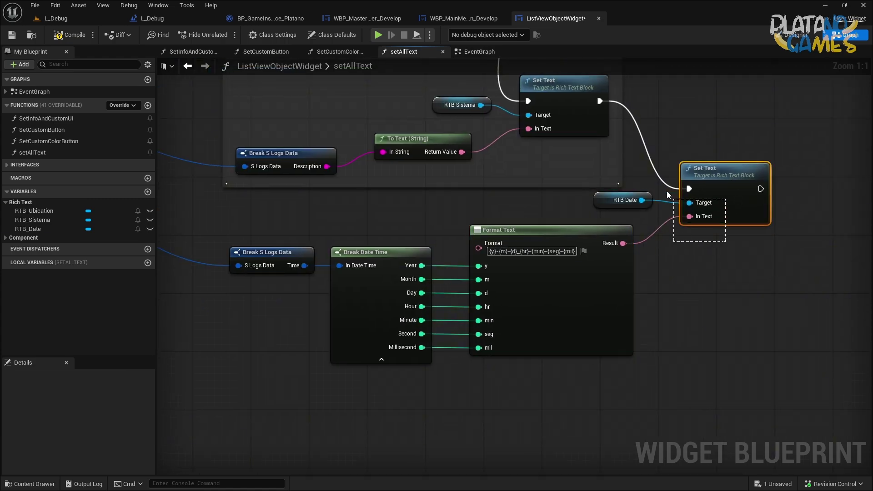
ctrl+click(623, 200)
drag(624, 200, 689, 229)
click(827, 372)
drag(827, 372, 223, 246)
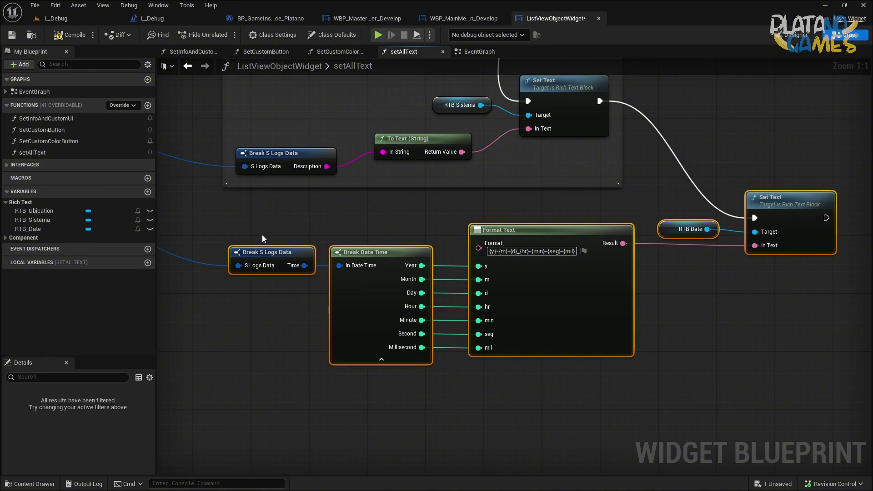
drag(285, 251, 278, 342)
text(c)
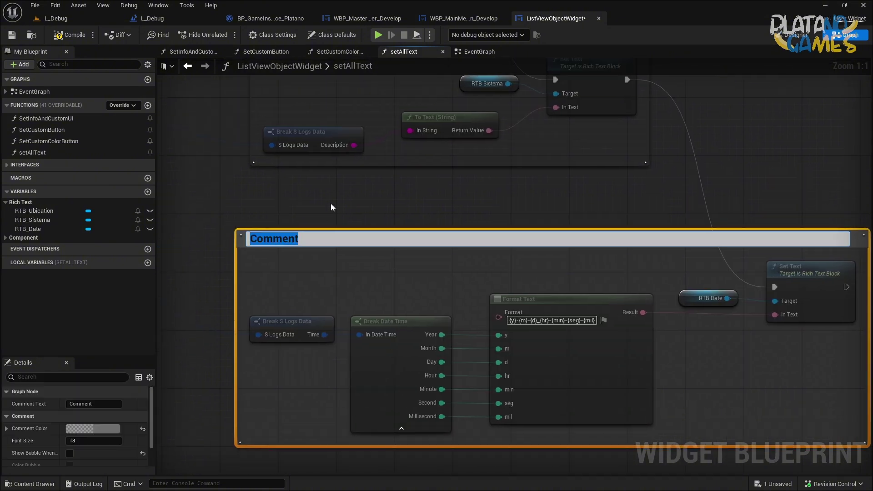
text(Date)
key(Return)
Title the Sistema comment 'system' and the top comment 'Ubicacion'
right_drag(334, 201, 330, 392)
double_click(309, 211)
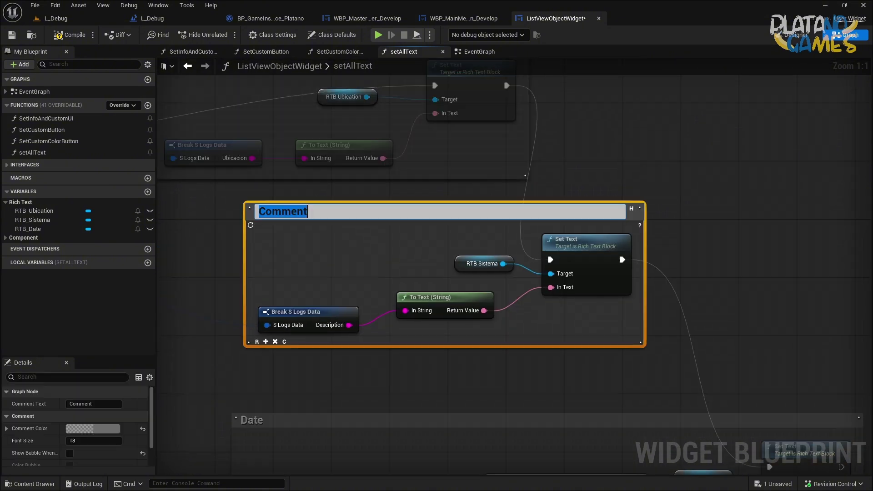
text(stem)
key(Return)
right_drag(177, 177, 353, 296)
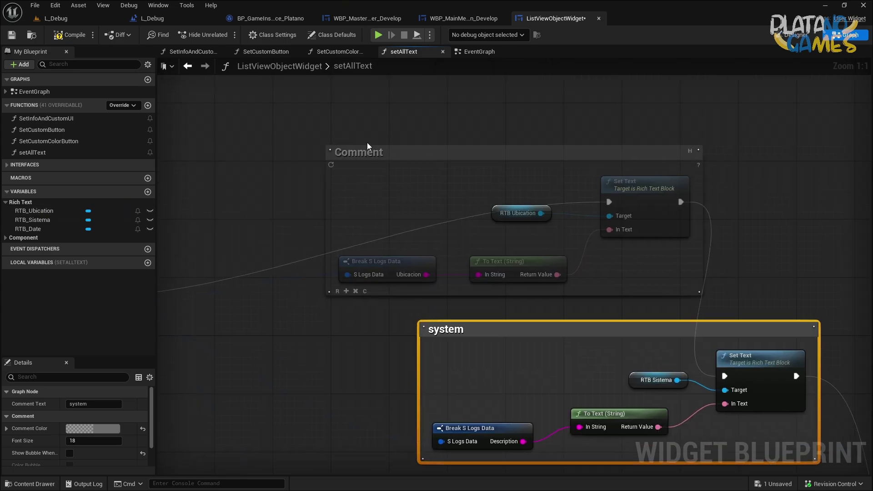
click(367, 153)
double_click(367, 152)
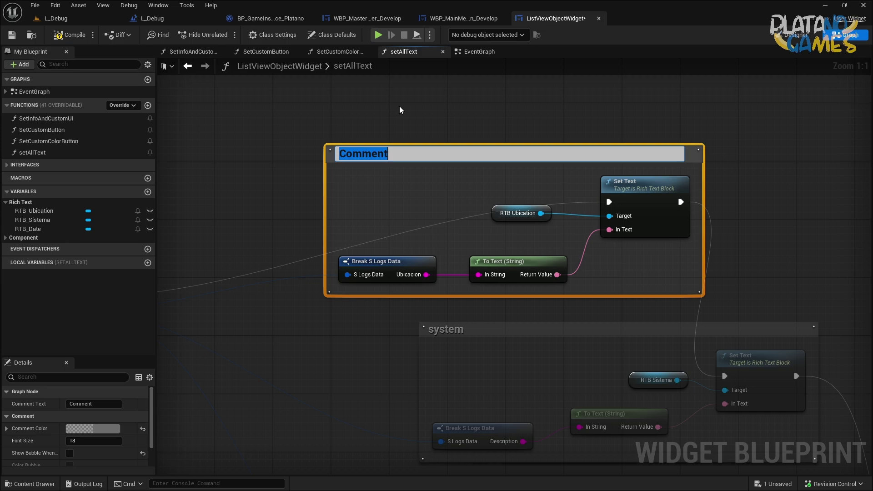
text(Ubi)
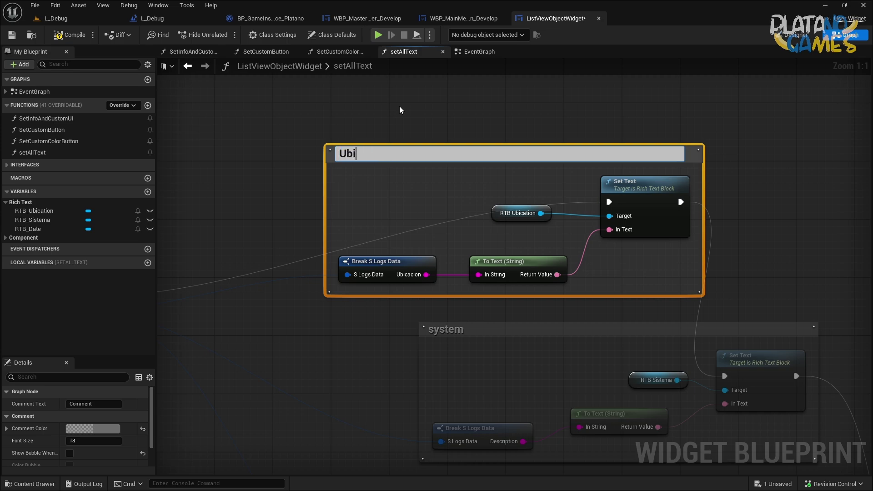
text(cat)
key(BackSpace)
text(cion)
key(Return)
Correct the system comment's title to 'System'
right_drag(431, 385, 373, 273)
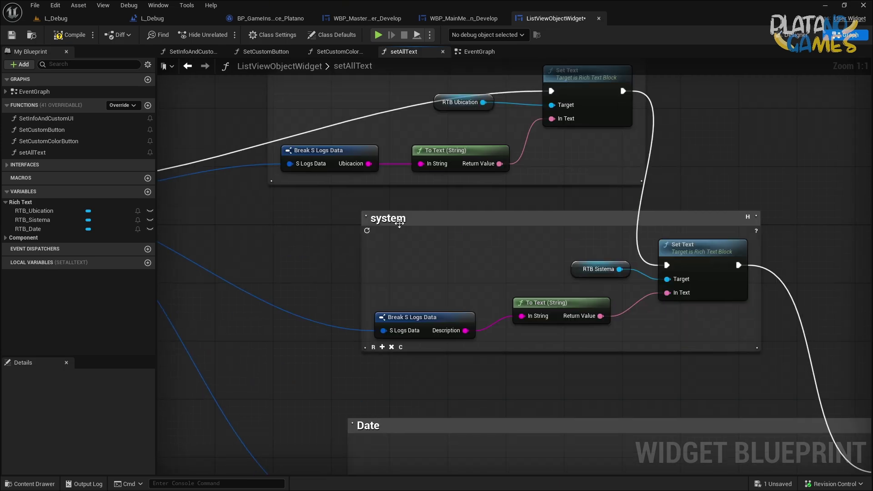
double_click(396, 221)
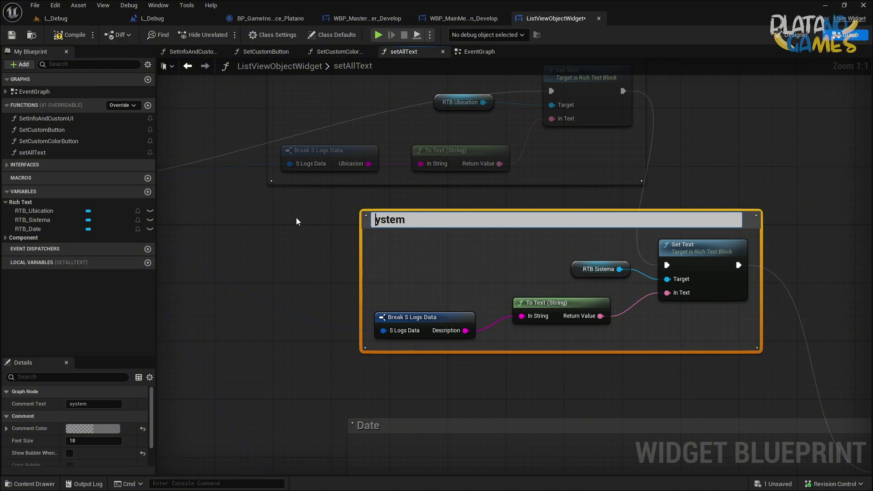
text(S)
key(Return)
click(471, 386)
right_drag(471, 387, 393, 254)
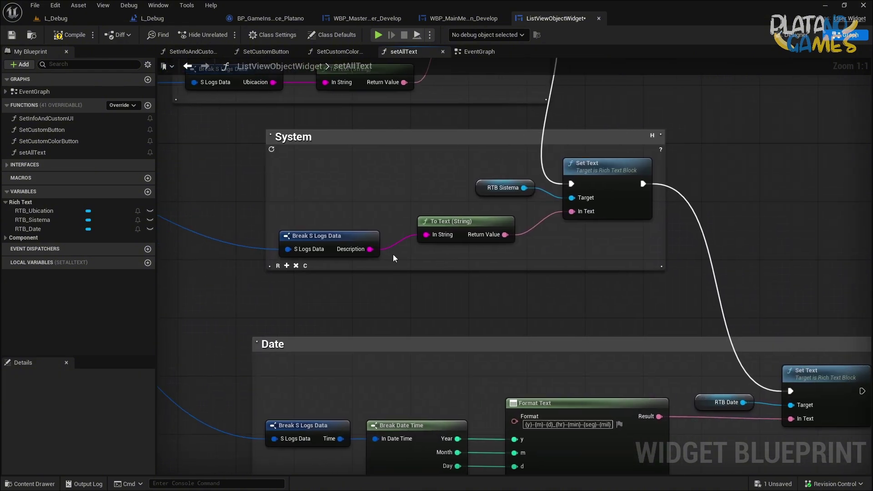
On Break S Logs Data, expose the TagsLog pin and hide Description
click(348, 239)
scroll(66, 443, down, 1)
click(69, 447)
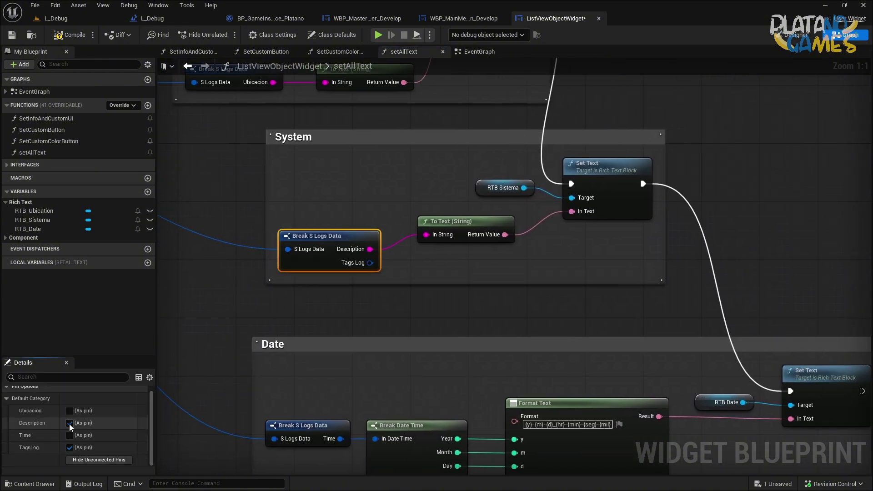
click(69, 423)
right_drag(347, 246, 461, 256)
Try Break Gameplay Tag Container and Get Debug String nodes off Tags Log, then remove both
mouse_move(462, 256)
mouse_down()
mouse_move(326, 205)
mouse_move(252, 213)
mouse_move(259, 278)
mouse_up()
text(break)
key(Return)
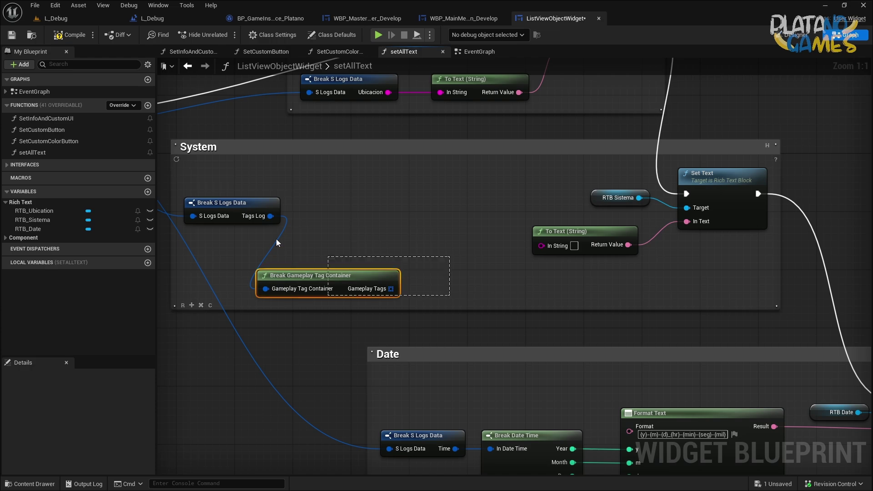
key(ctrl+z)
drag(270, 216, 323, 324)
text(debug)
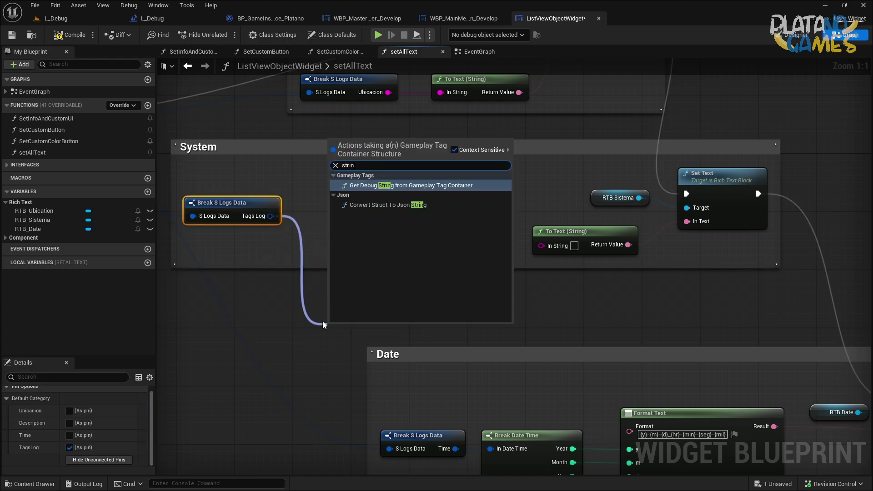
key(Return)
mouse_move(411, 330)
mouse_down()
mouse_move(353, 286)
mouse_move(397, 272)
mouse_up()
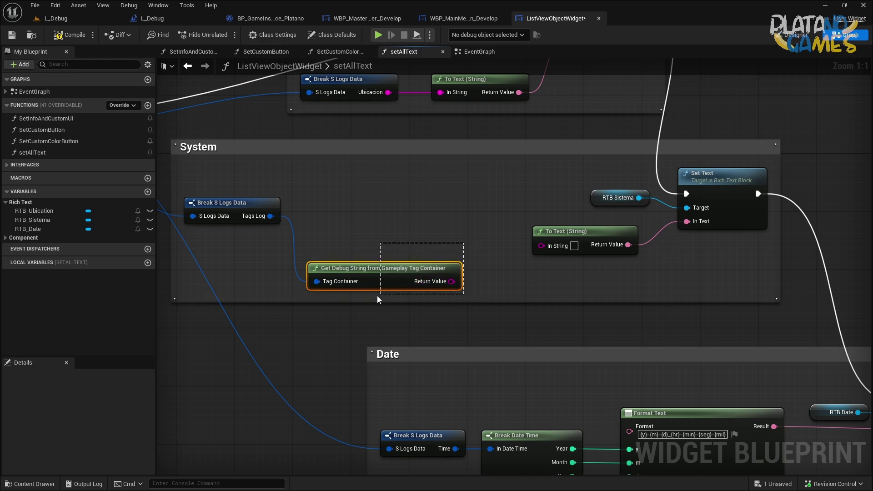
key(Delete)
Select all the System comment's nodes and bring up their context menu
right_drag(463, 302, 483, 307)
drag(767, 296, 207, 164)
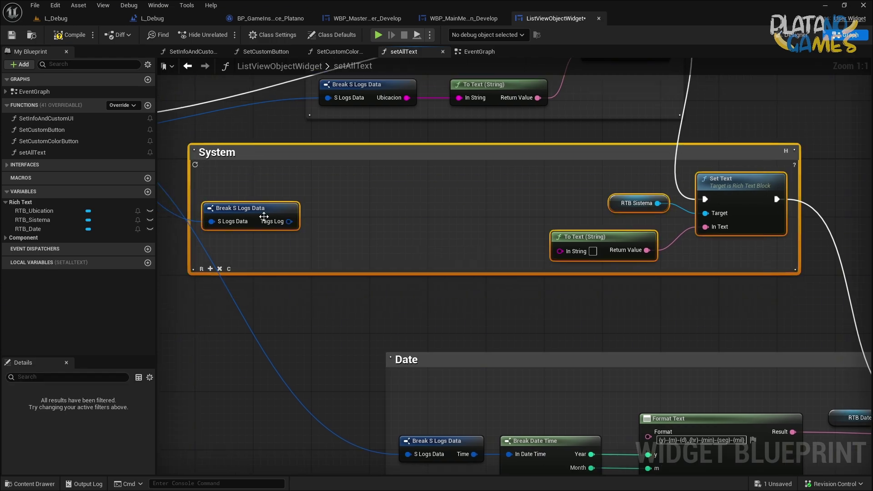
right_click(266, 214)
Collapse the selected nodes into a new function, open NewFunction, and delete its System comment
click(318, 329)
drag(473, 215, 659, 200)
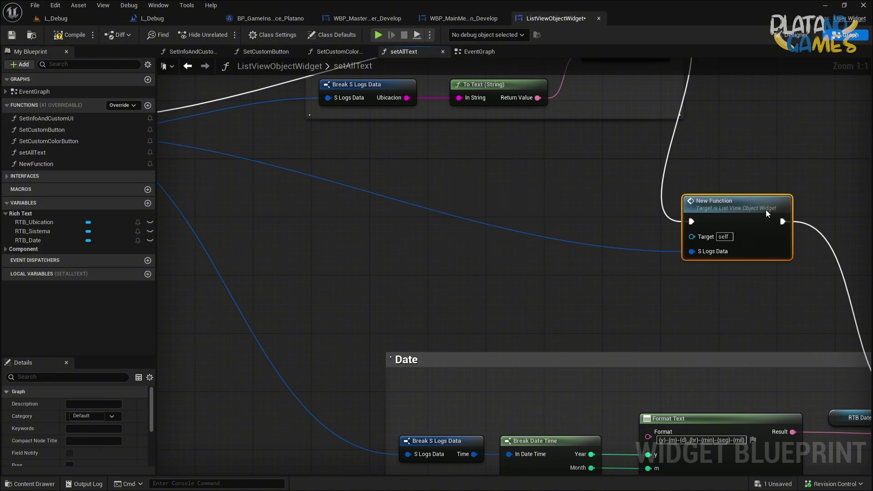
scroll(659, 200, down, 3)
double_click(637, 200)
scroll(565, 180, down, 4)
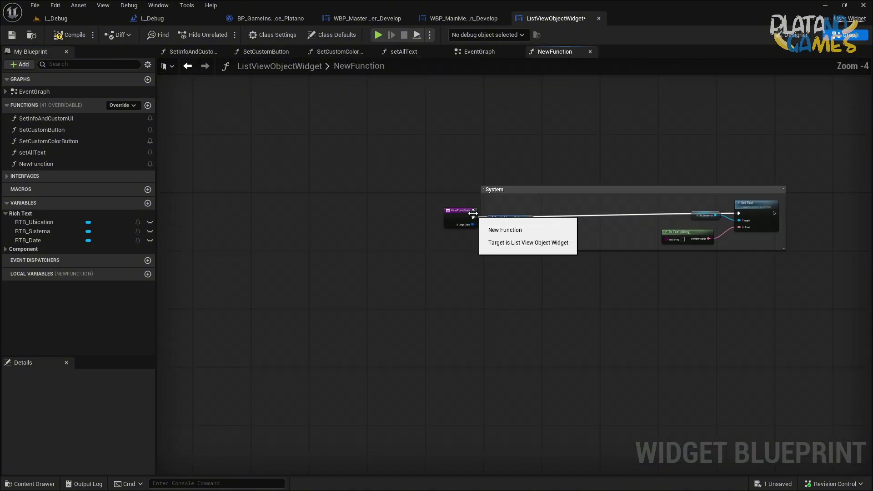
click(529, 186)
key(Delete)
Add a Break Gameplay Tag Container on Tags Log and a For Each Loop over its Gameplay Tags
drag(460, 211, 299, 181)
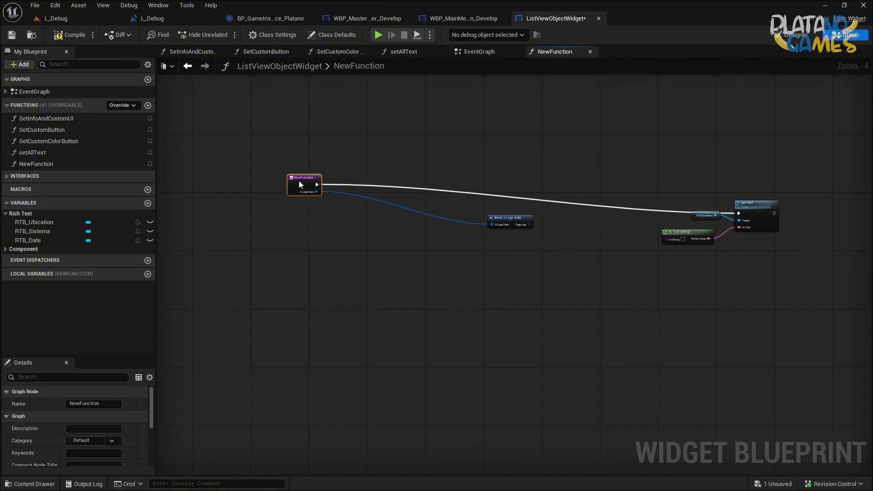
scroll(350, 218, up, 3)
mouse_move(522, 220)
mouse_down()
mouse_move(350, 222)
mouse_move(445, 227)
mouse_move(445, 286)
mouse_up()
text(break gameplay)
key(Return)
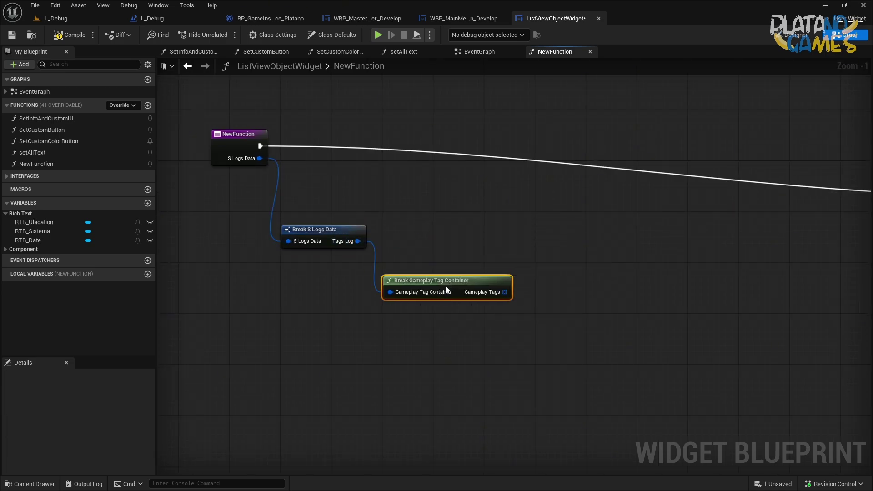
right_drag(487, 302, 362, 347)
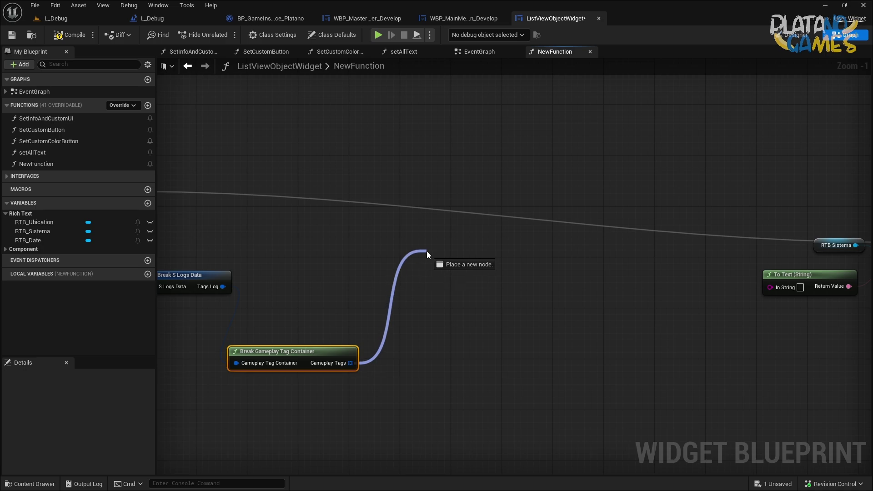
drag(351, 368, 427, 251)
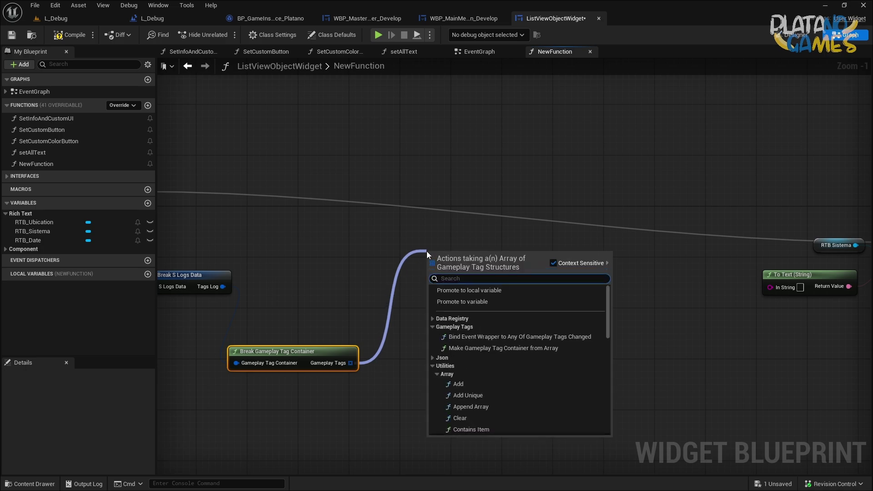
text(for each)
key(Return)
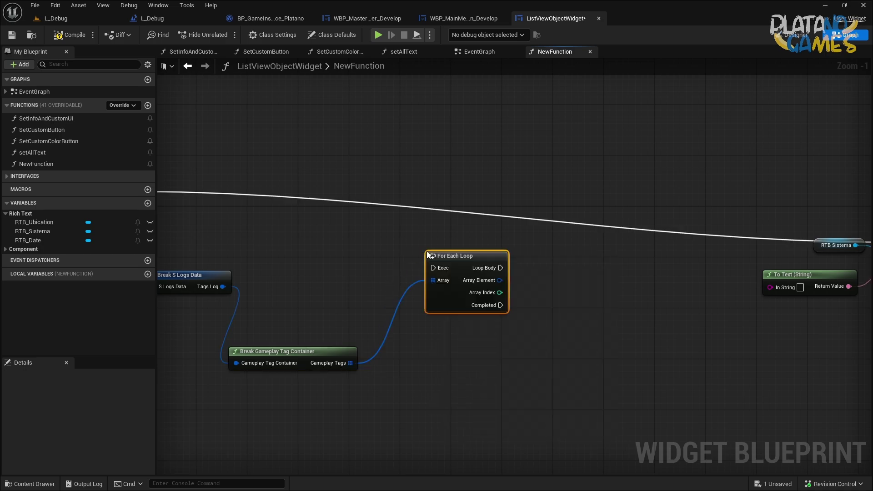
Add a Get Debug String node from the loop's Array Element and place it beside the loop
right_drag(483, 295, 506, 288)
drag(522, 274, 501, 383)
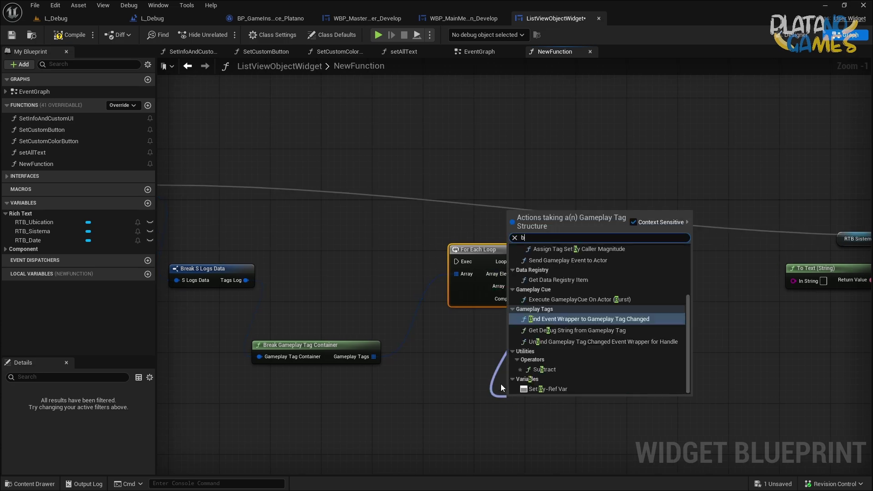
text(br)
key(BackSpace)
key(BackSpace)
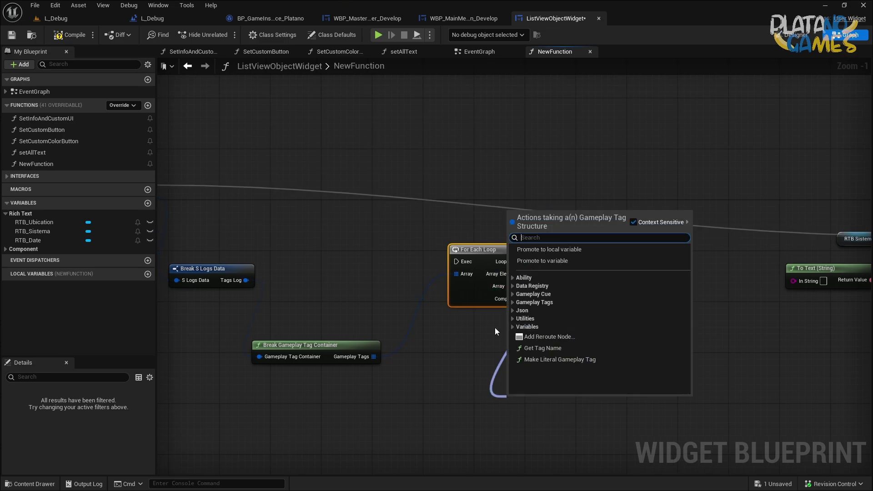
text(debug)
key(Return)
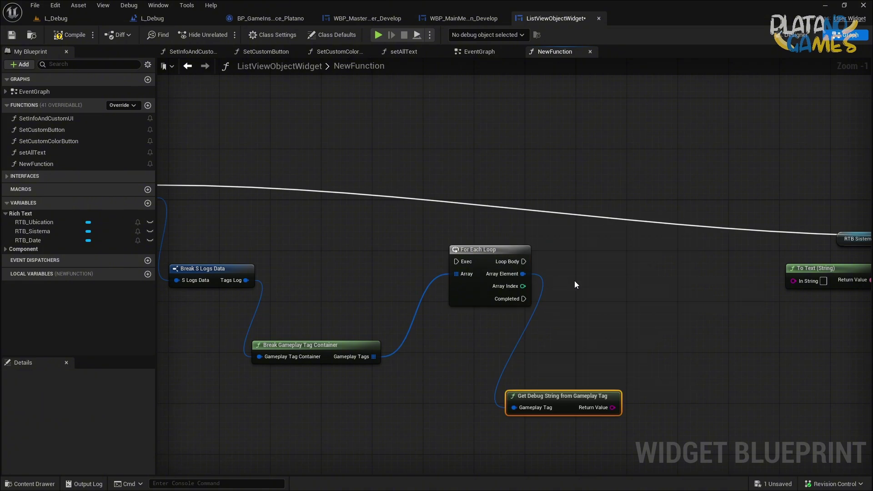
right_drag(574, 280, 461, 303)
drag(466, 418, 505, 348)
right_drag(480, 204, 770, 275)
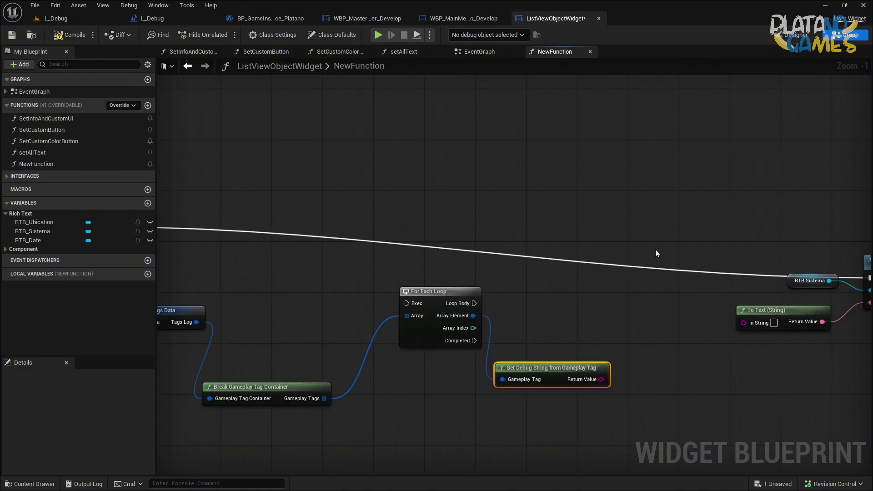
Route the execution line into the For Each Loop and rearrange the Break, To Text and Set Text nodes
ctrl+drag(825, 271, 361, 297)
drag(382, 326, 337, 250)
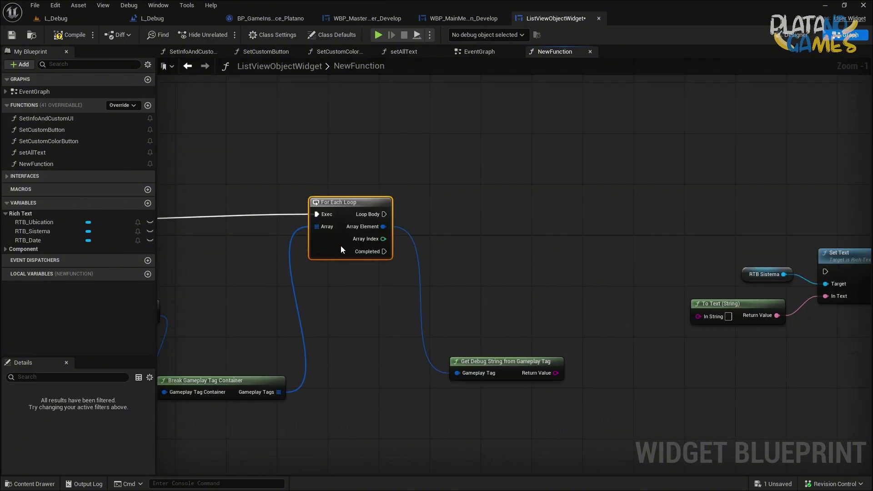
click(514, 312)
right_drag(514, 312, 470, 263)
mouse_move(457, 300)
mouse_down()
mouse_move(438, 290)
mouse_move(418, 232)
mouse_up()
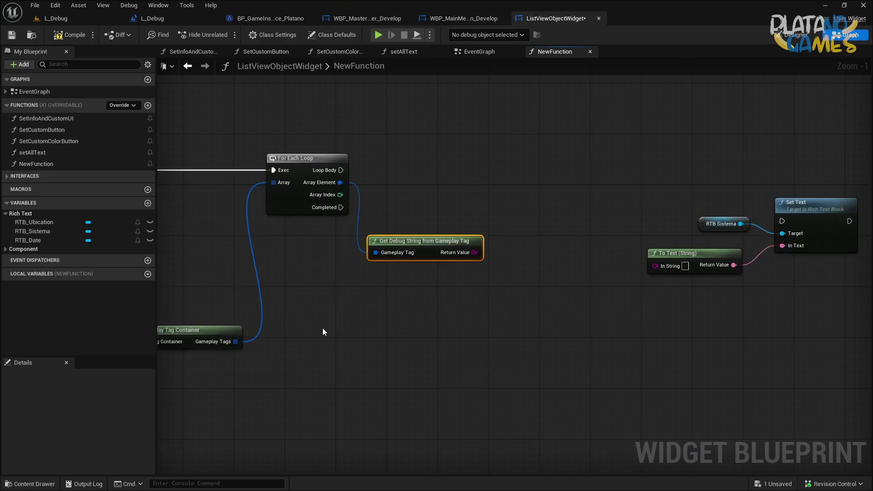
right_drag(173, 337, 326, 339)
drag(299, 342, 321, 259)
mouse_move(321, 312)
mouse_down()
mouse_move(218, 240)
mouse_move(199, 239)
mouse_up()
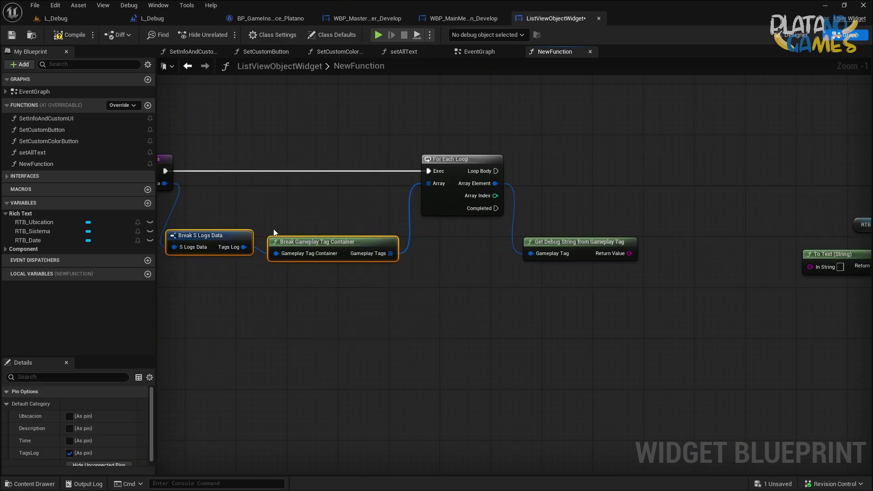
right_drag(743, 201, 520, 230)
drag(512, 191, 667, 291)
drag(560, 260, 572, 221)
right_drag(572, 221, 611, 217)
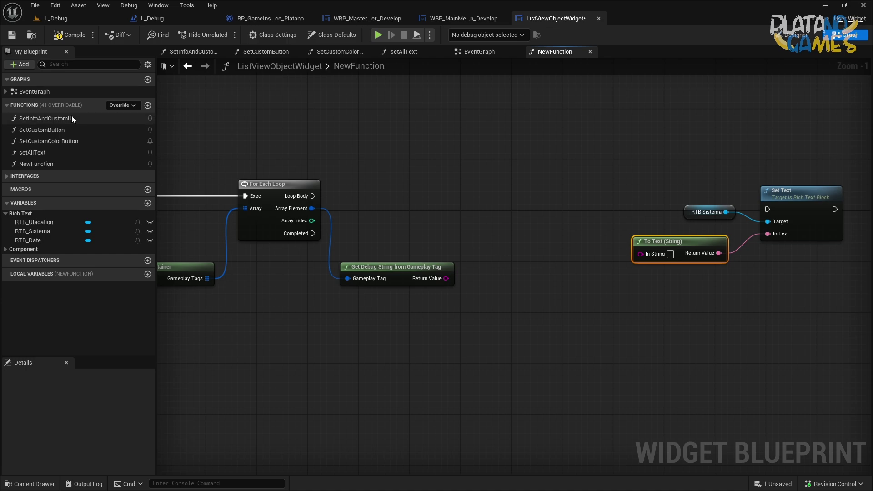
Save, remove the To Text and Get Debug String nodes, and move Set Text and RTB Sistema left
click(8, 38)
right_drag(454, 251, 476, 263)
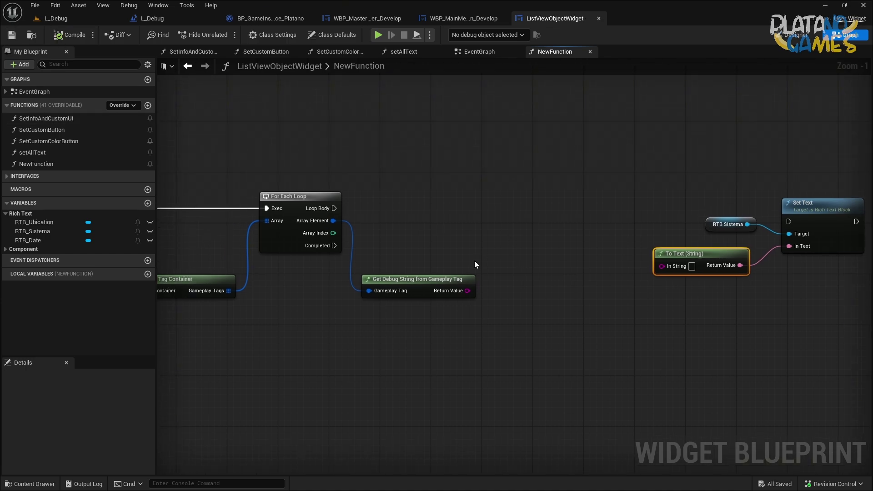
key(ctrl+z)
scroll(349, 151, down, 1)
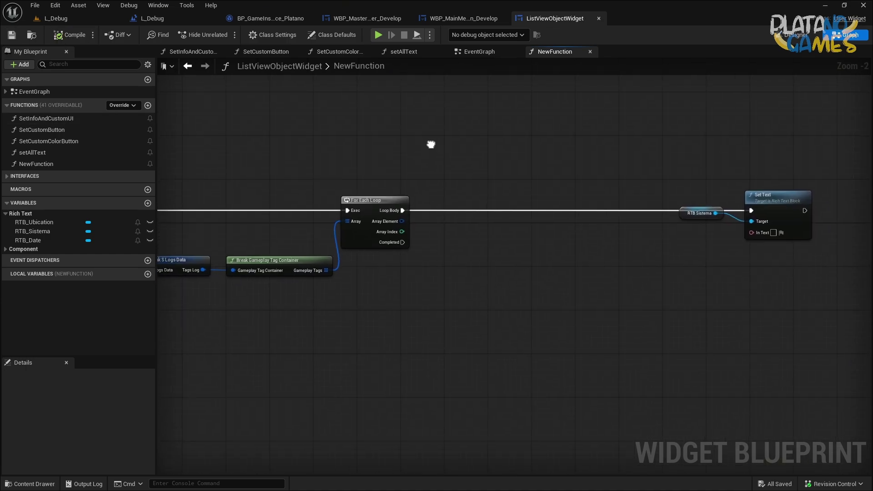
drag(732, 153, 830, 249)
drag(837, 208, 772, 209)
mouse_move(686, 235)
right_down()
mouse_move(584, 226)
mouse_move(671, 231)
right_up()
click(592, 236)
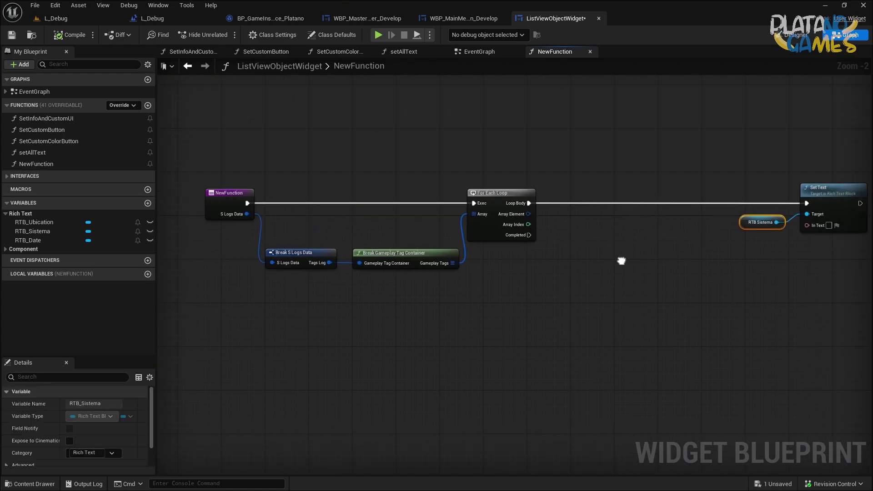
Save the blueprint and play the L_Debug level
click(15, 38)
click(75, 21)
click(294, 36)
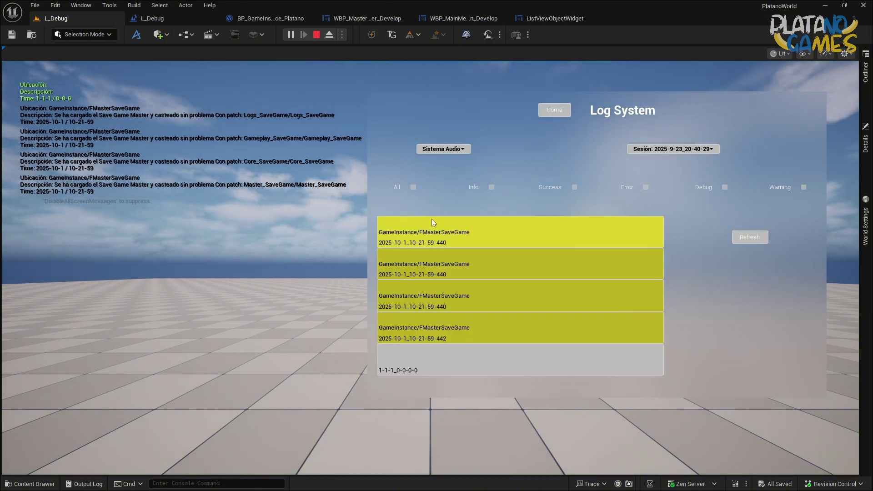
Cycle the log system filter through Sistema GameFlow and Sistema Save Game, finishing on Sistema Core
click(451, 151)
click(452, 176)
click(443, 149)
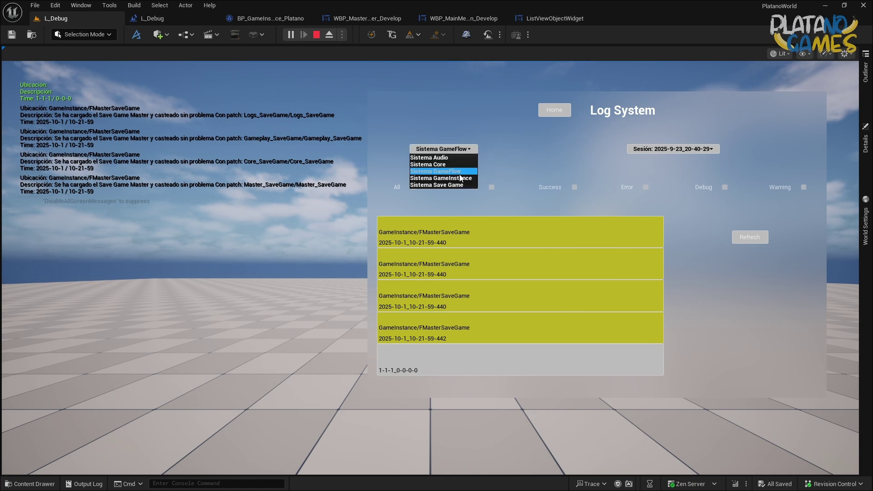
click(452, 176)
click(444, 149)
click(454, 187)
click(447, 150)
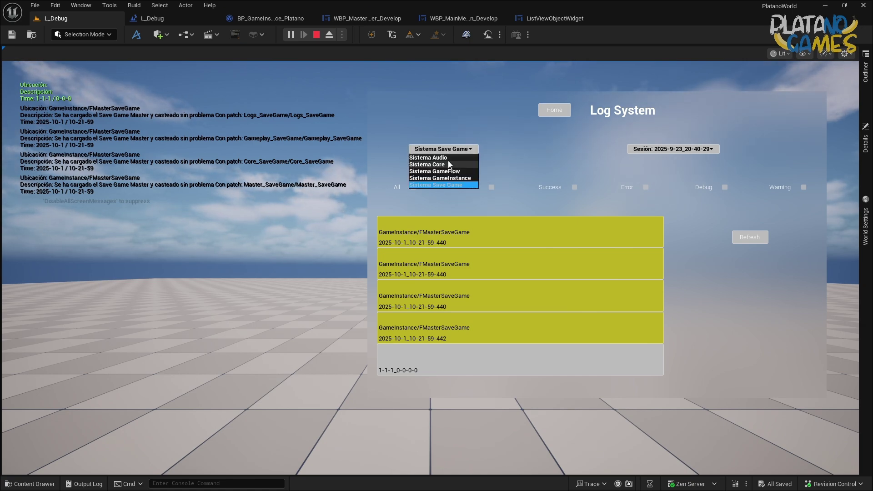
click(450, 164)
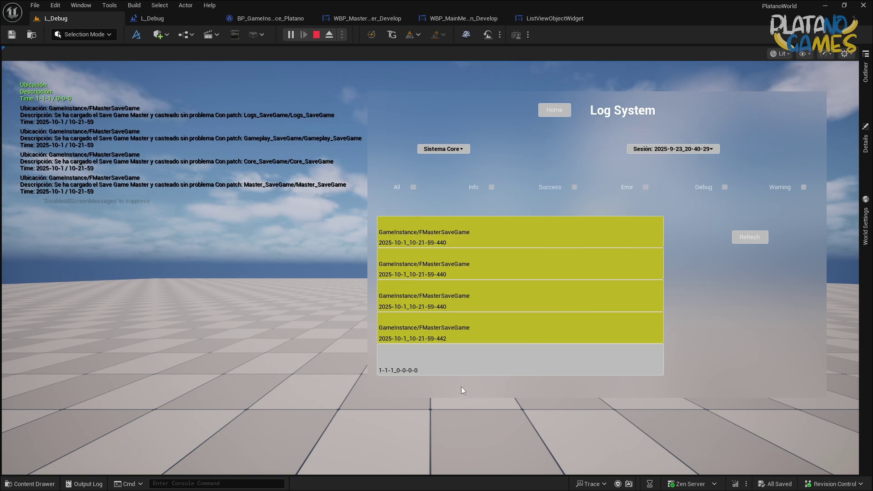
click(443, 149)
click(446, 161)
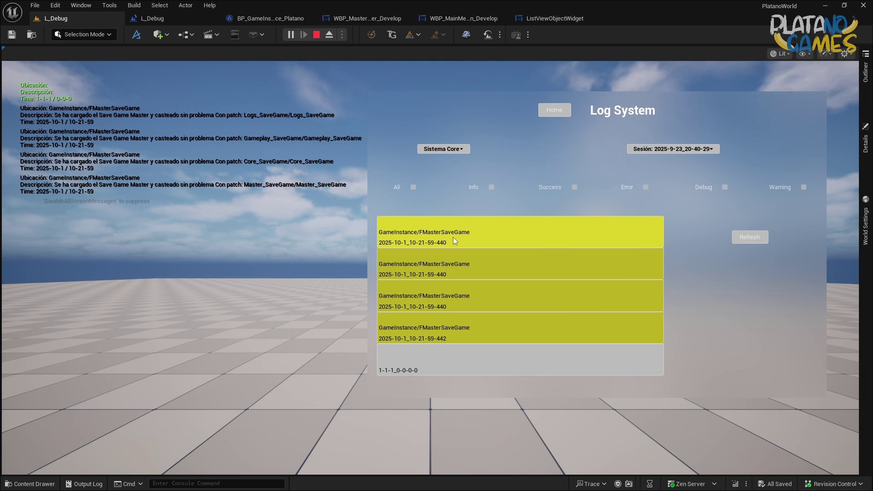
Stop the play session and wrap all of NewFunction's nodes in a comment titled Debug
click(316, 36)
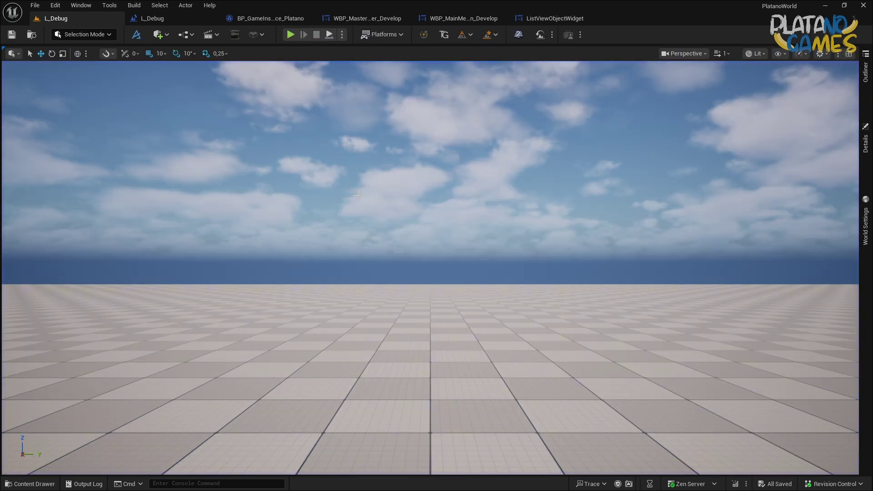
click(551, 18)
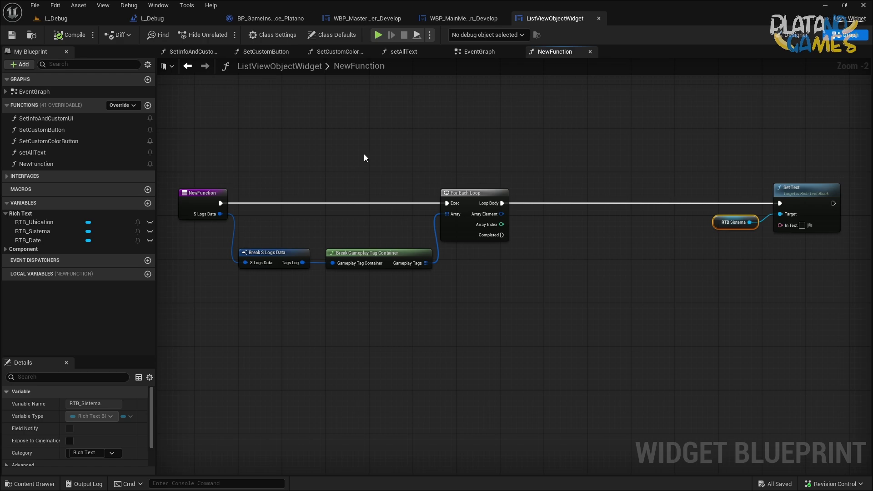
drag(185, 140, 848, 302)
key(c)
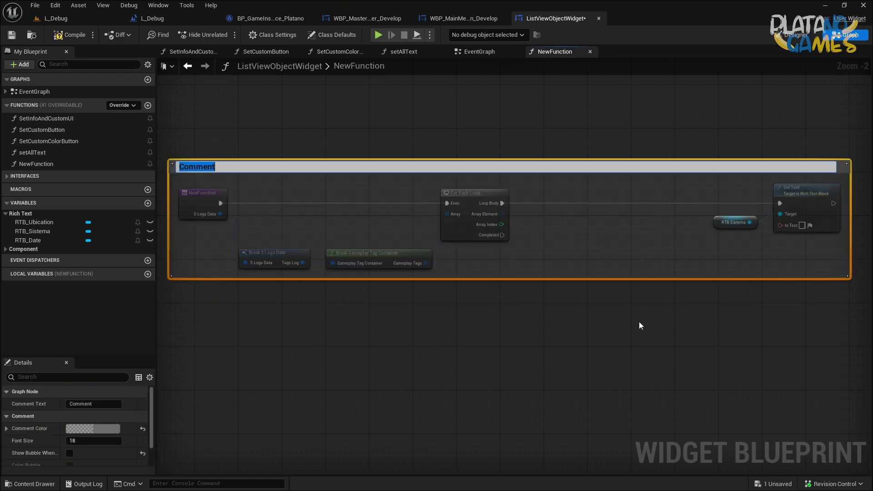
text(ug)
key(Return)
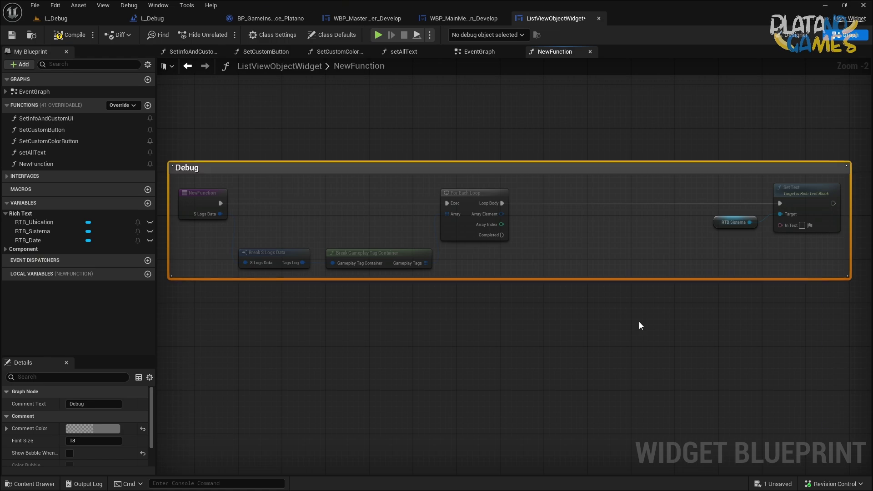
Color the Debug comment purple, save the blueprint, and return to the setAllText graph
click(104, 428)
drag(163, 271, 178, 264)
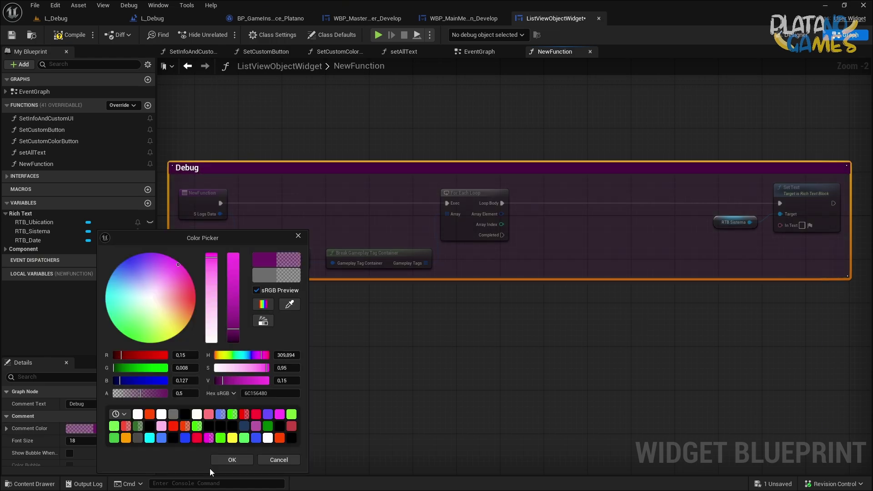
click(231, 460)
click(575, 308)
right_drag(575, 307, 554, 318)
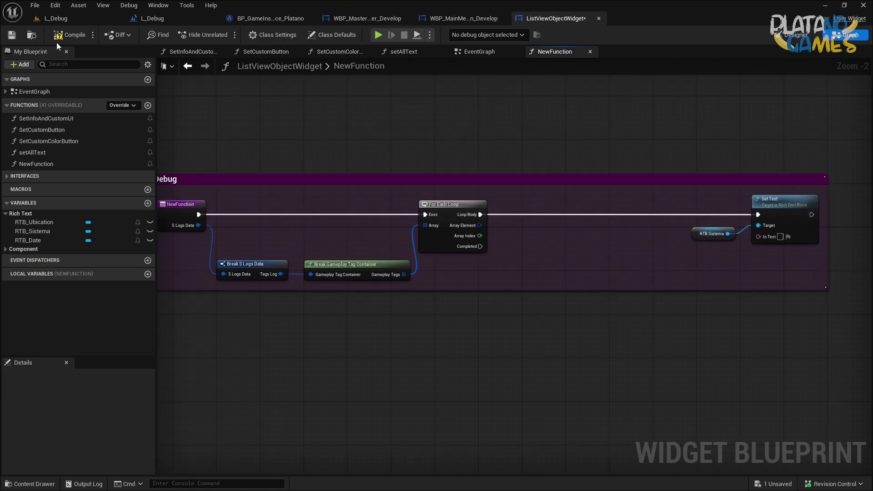
click(13, 37)
click(188, 66)
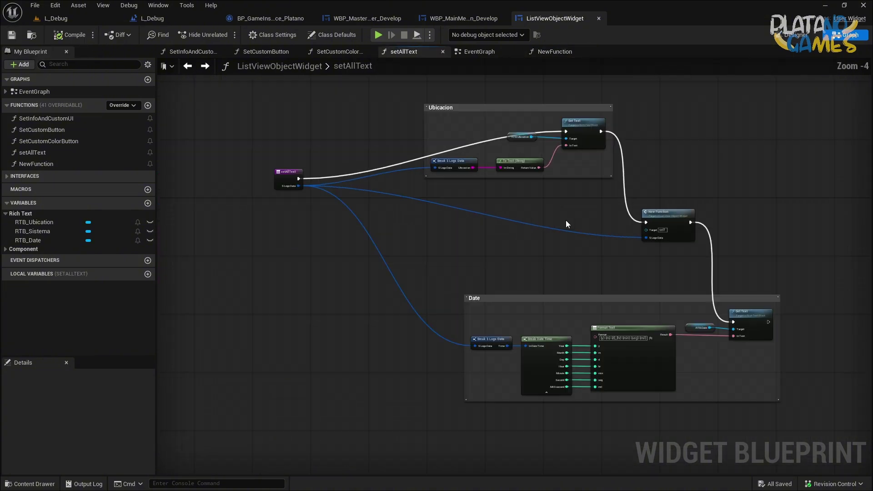
Wrap the New Function call in a comment titled Debug
drag(620, 217, 727, 279)
text(cDeb)
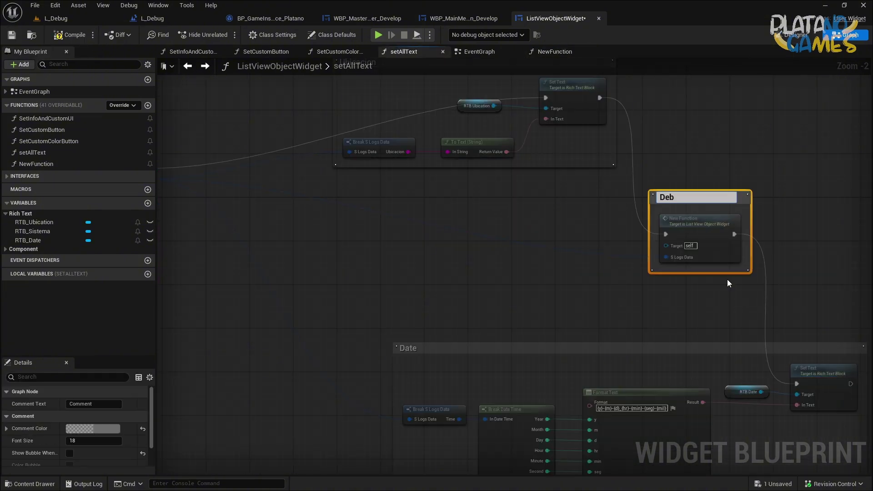
text(i)
key(BackSpace)
text(ug)
key(Return)
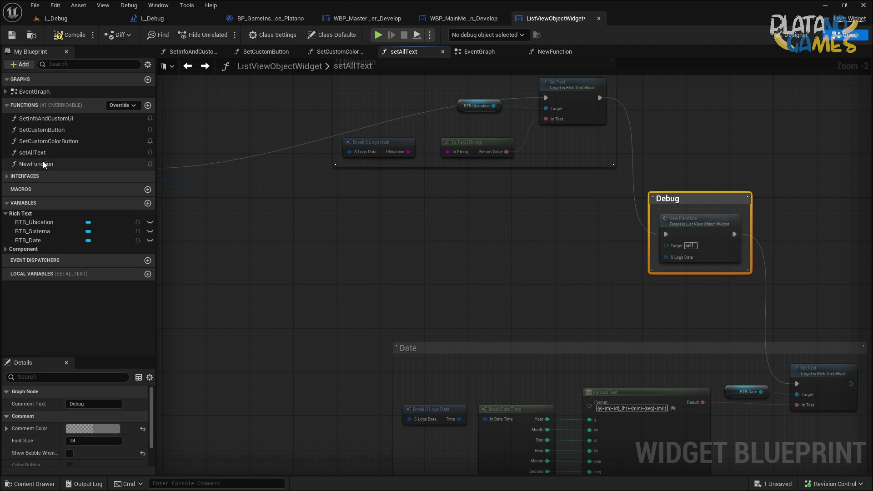
Rename NewFunction to System_Text_Debug and save the blueprint
click(27, 163)
click(26, 163)
text(System_Text)
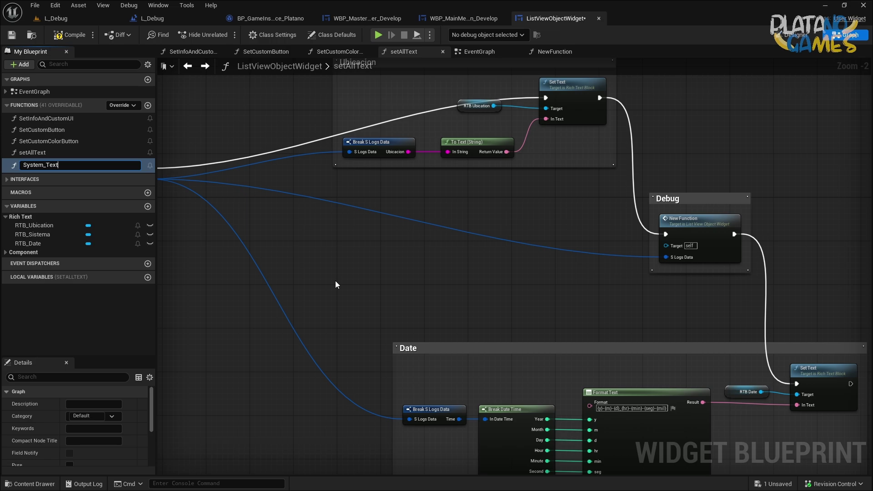
key(Return)
click(12, 35)
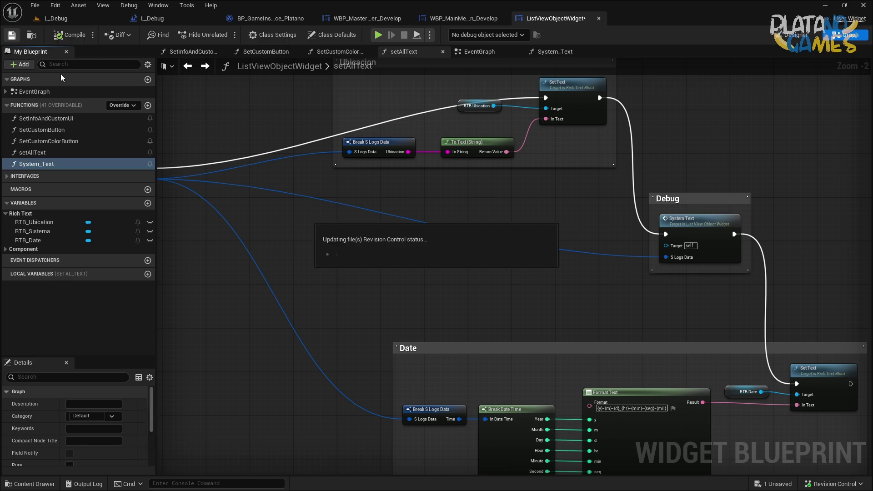
click(66, 165)
text(_De)
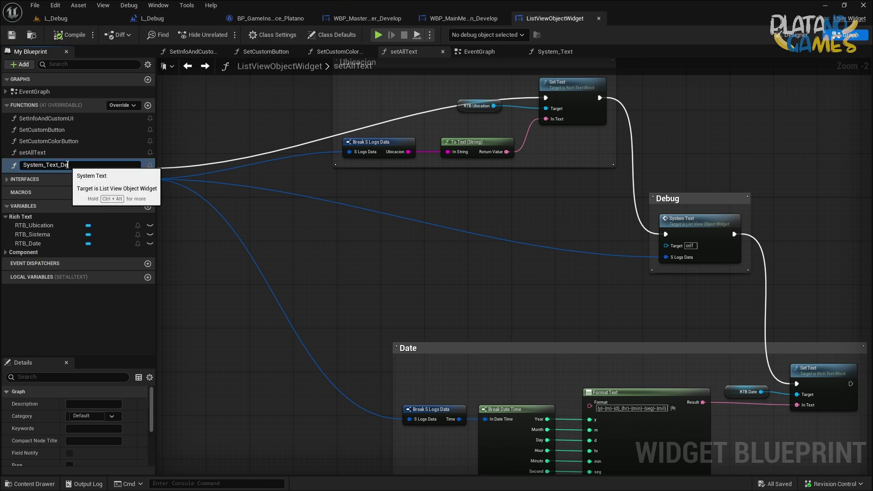
text(bug)
key(Return)
click(11, 35)
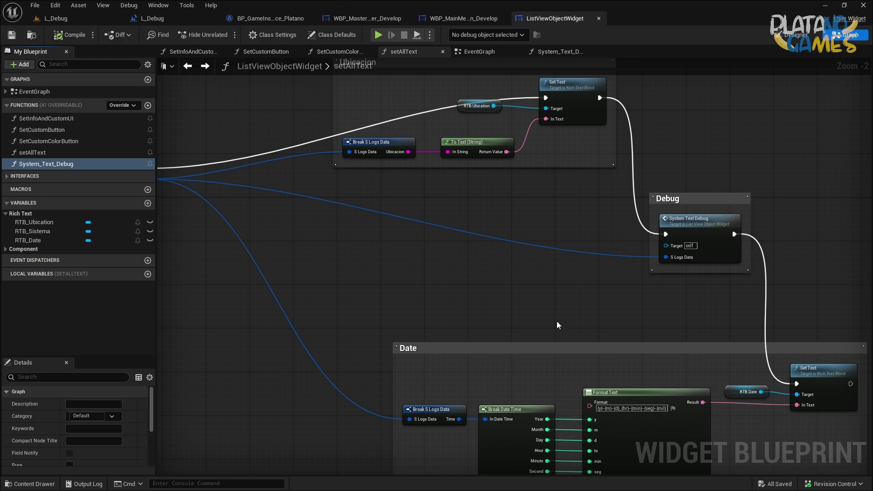
Navigate back to the SetCustomButton graph
scroll(556, 321, down, 1)
scroll(489, 238, down, 1)
click(187, 66)
click(187, 66)
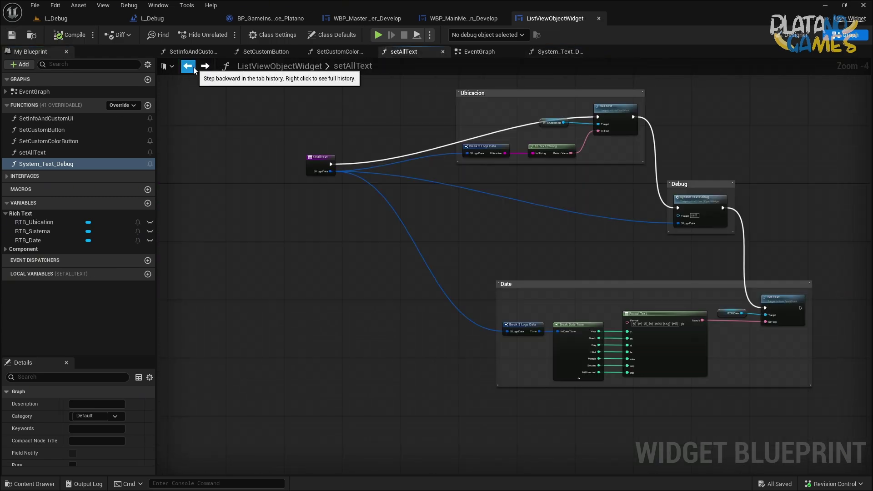
click(188, 66)
Set the first Has Tag check to Logs.State.Debug instead of Audio
scroll(399, 260, down, 1)
scroll(630, 246, up, 1)
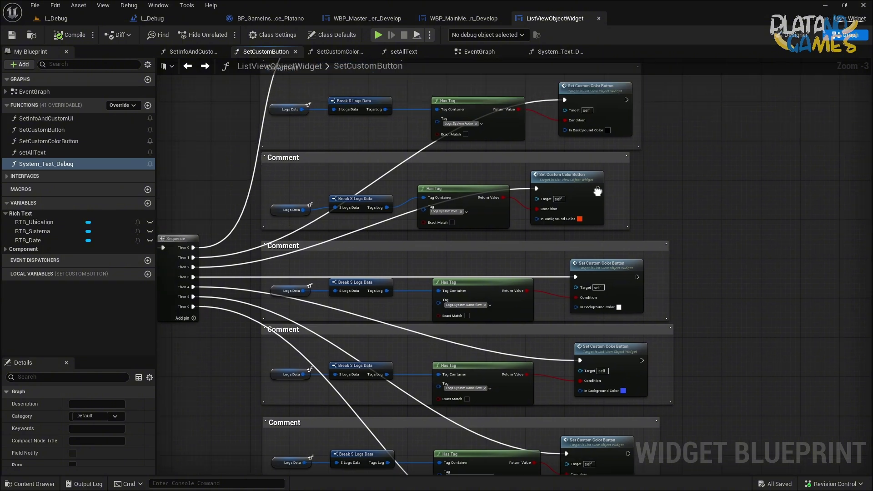
scroll(444, 214, up, 2)
right_drag(446, 282, 371, 359)
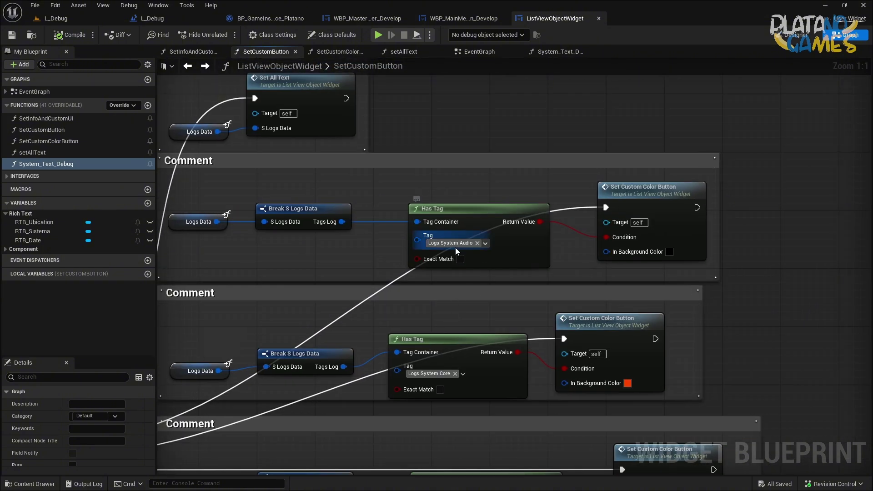
right_drag(478, 246, 497, 74)
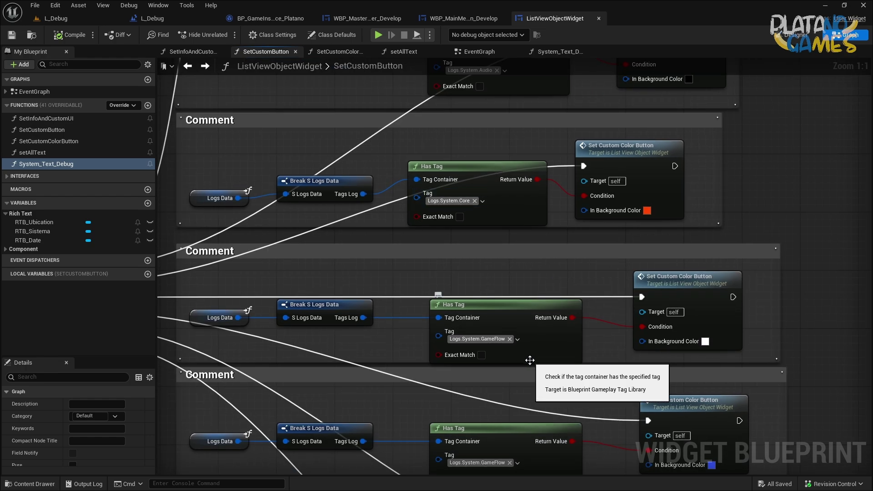
right_drag(536, 257, 490, 352)
right_drag(471, 254, 504, 277)
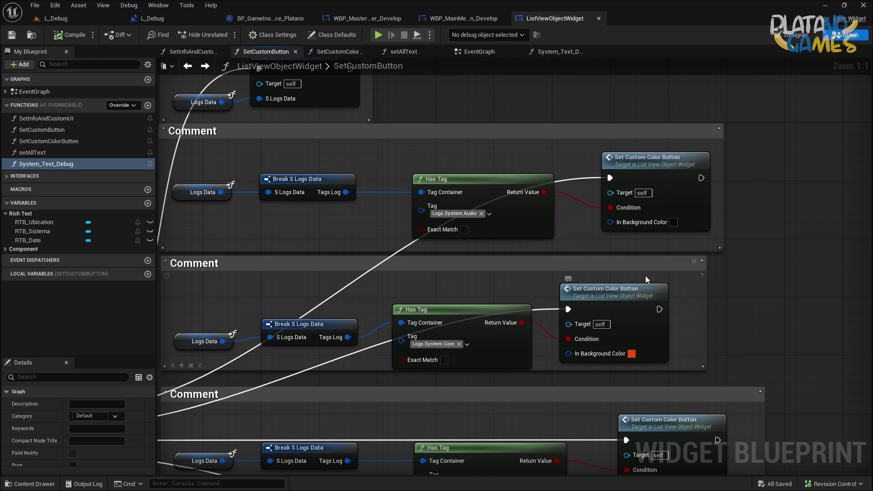
click(486, 215)
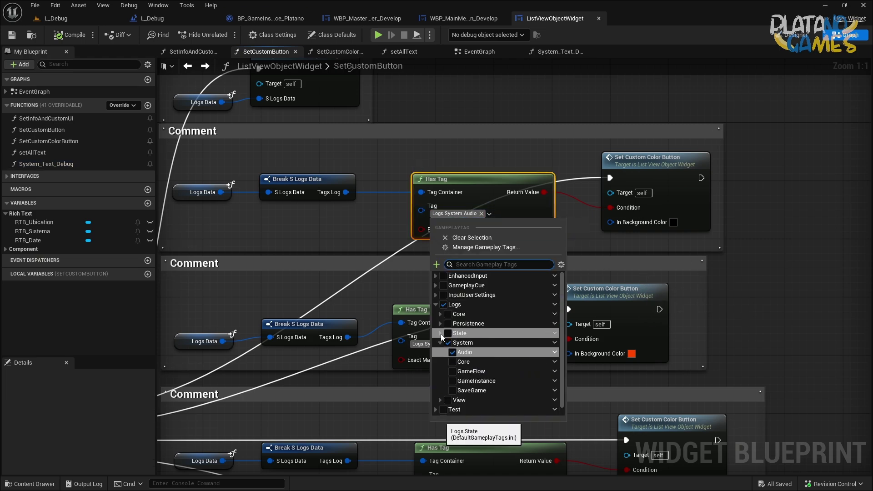
click(440, 333)
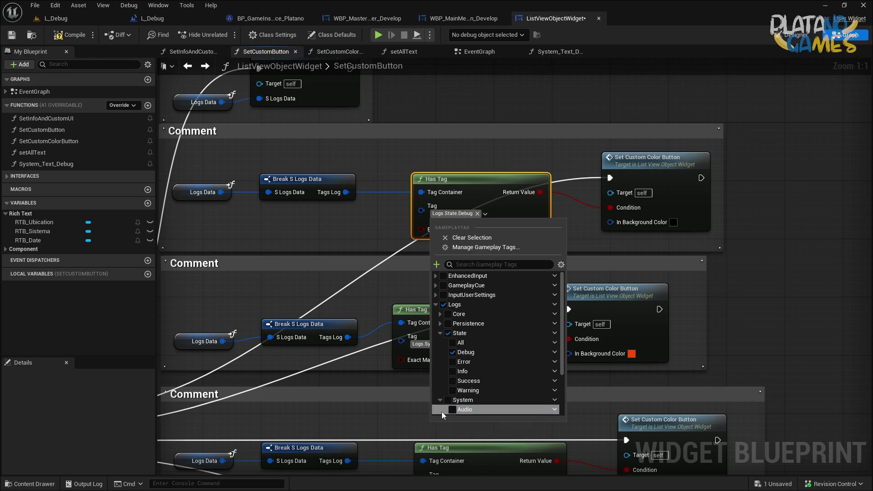
click(474, 353)
click(383, 233)
Set the second and third Has Tag checks to the Error and Info state tags
right_drag(384, 233, 407, 130)
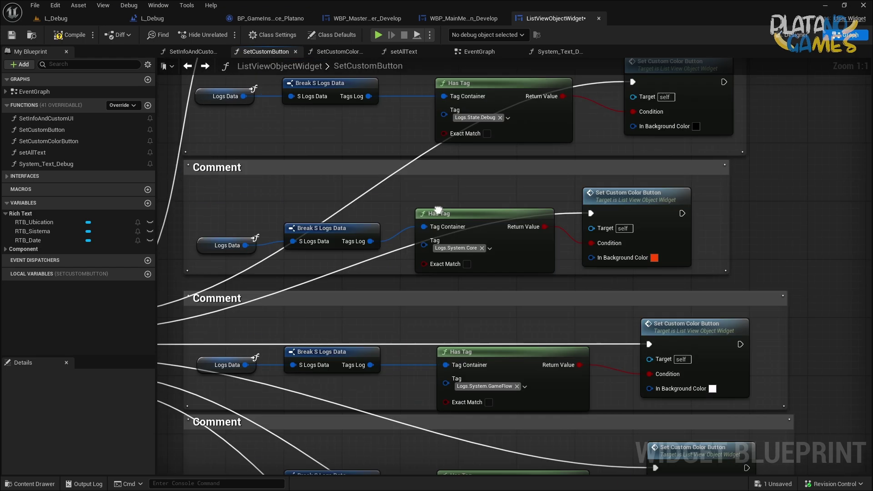
click(489, 243)
click(443, 362)
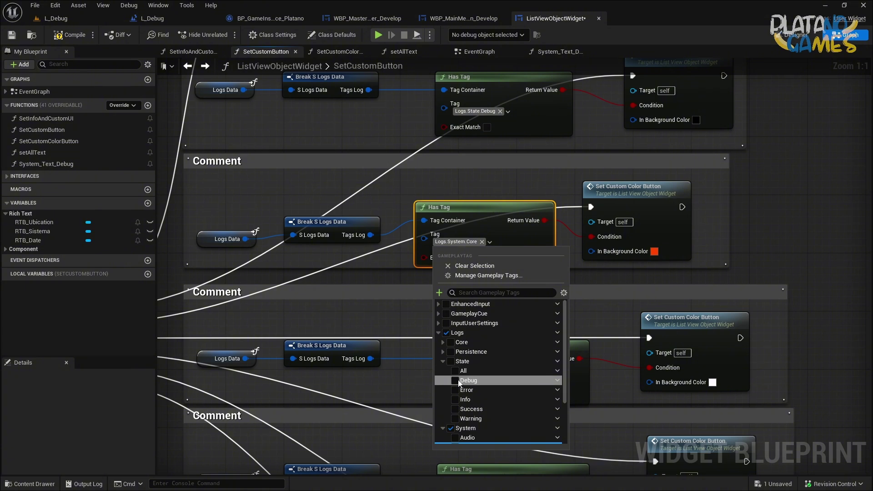
click(455, 389)
click(428, 348)
right_drag(429, 348, 447, 184)
click(544, 215)
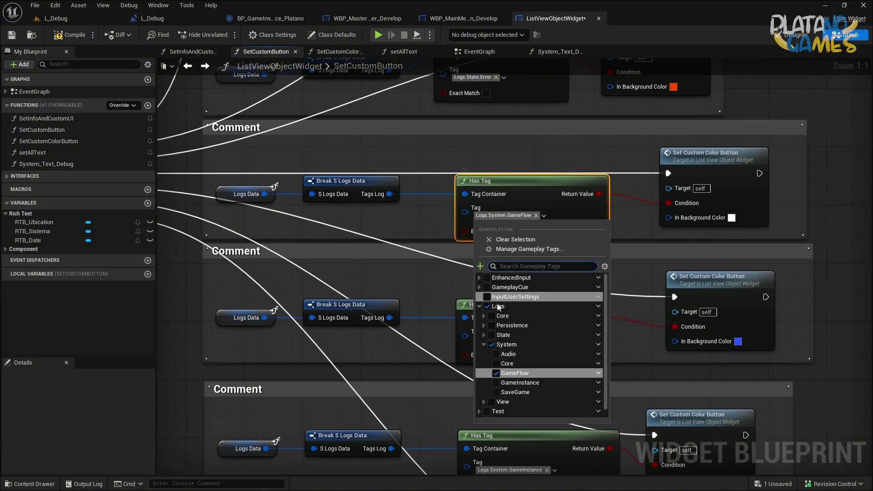
click(483, 345)
click(484, 335)
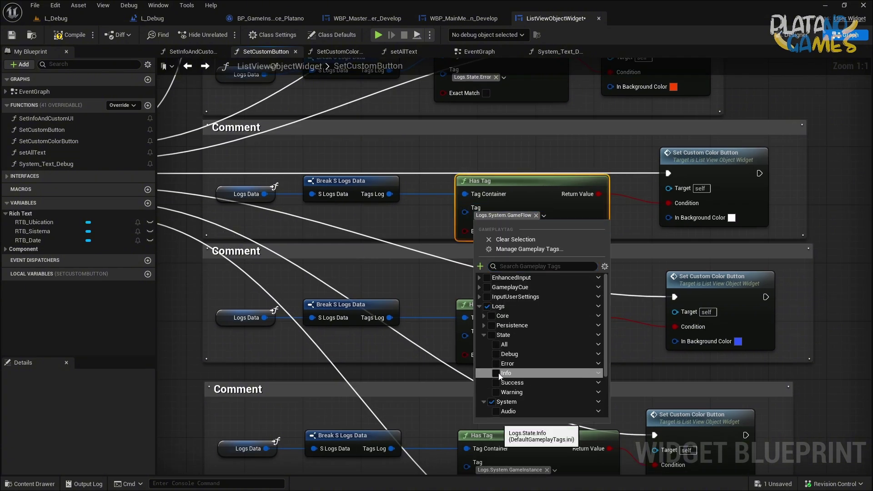
click(496, 354)
Set the fourth and fifth Has Tag checks to the Success and Warning state tags
right_drag(457, 310, 408, 167)
click(494, 199)
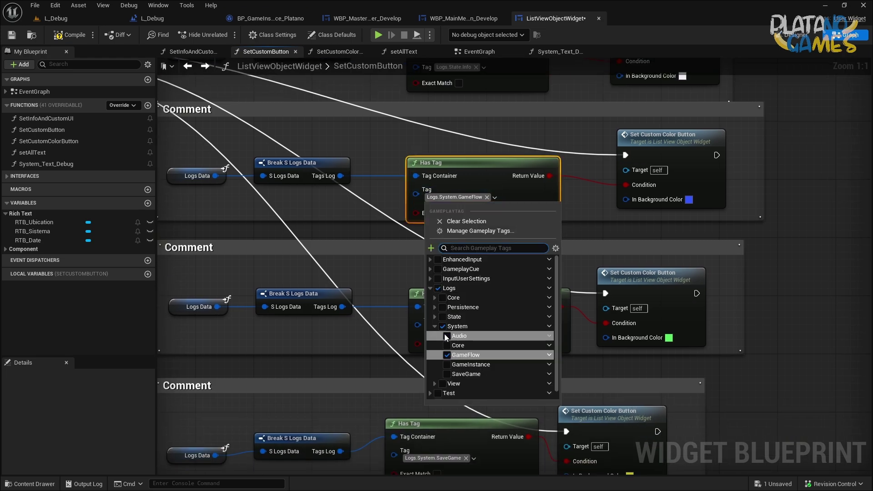
click(435, 317)
click(435, 317)
click(468, 364)
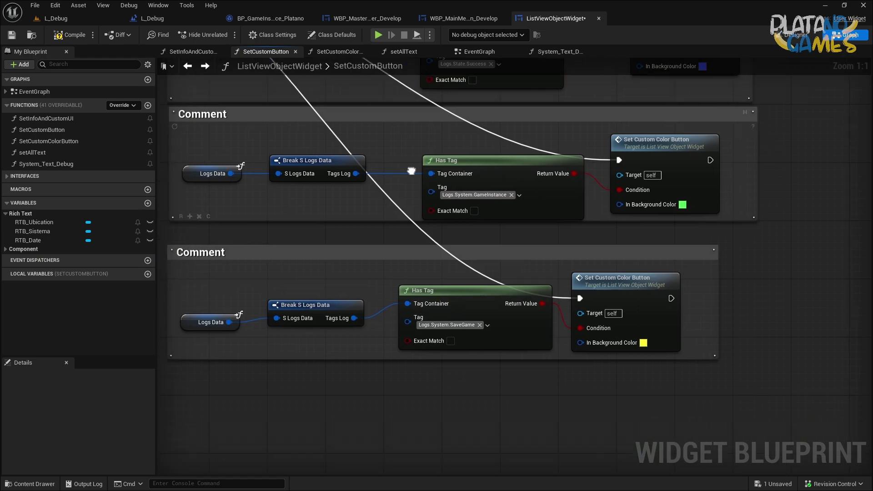
right_drag(509, 197, 536, 171)
click(529, 171)
click(461, 290)
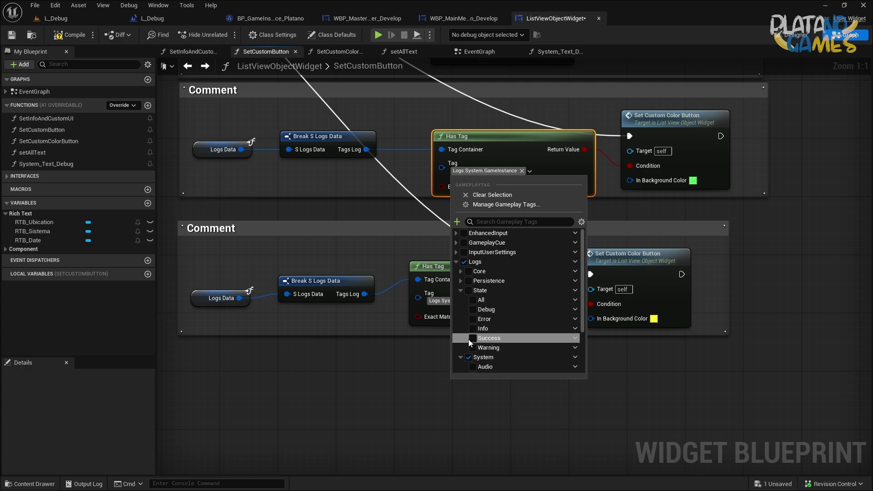
click(473, 348)
click(408, 270)
Open the last Has Tag check's tag picker and browse its options
right_drag(408, 270, 402, 232)
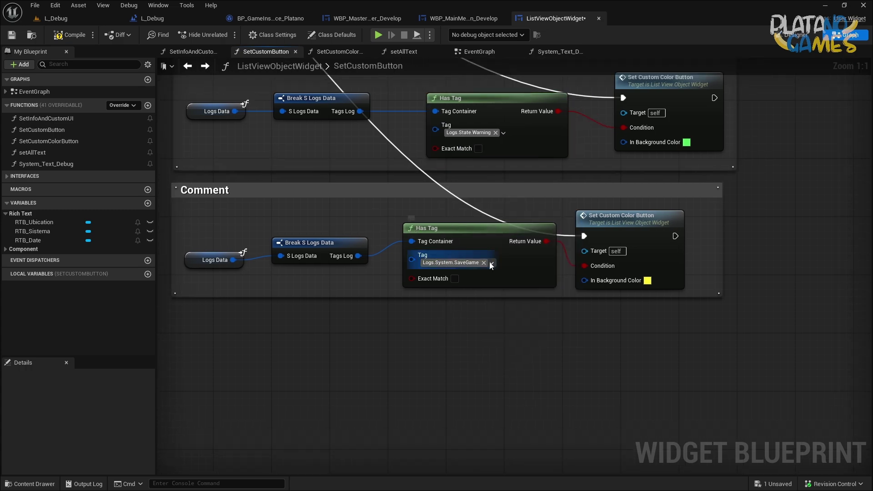
click(491, 263)
click(434, 392)
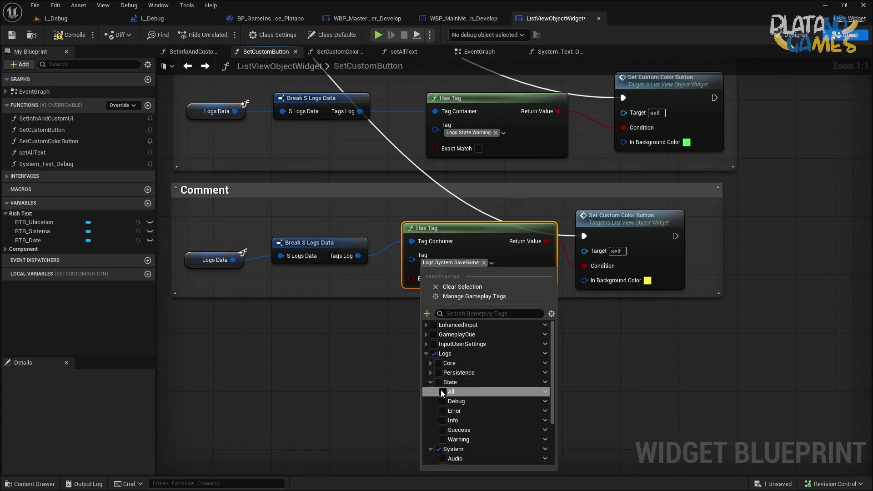
scroll(310, 310, down, 5)
scroll(416, 233, up, 5)
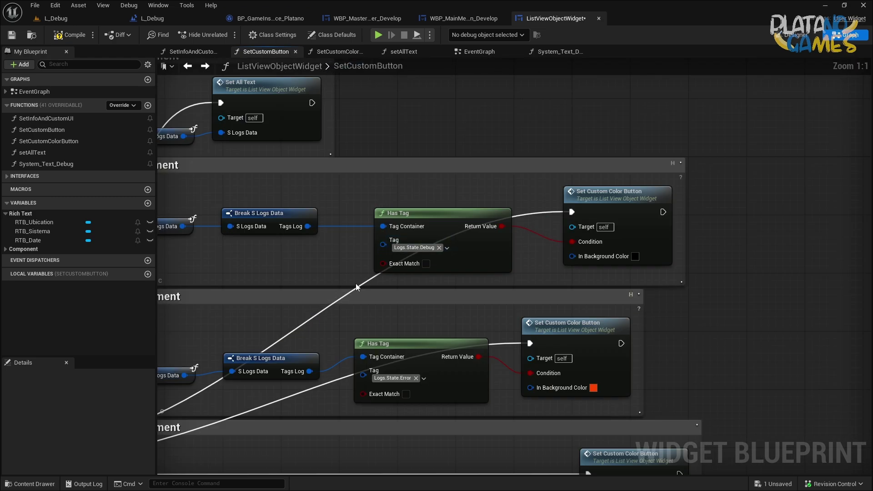
scroll(356, 283, down, 4)
scroll(355, 283, up, 2)
Save the widget blueprint, preview the Log System, then close the PlatanoWorld Preview window
click(17, 35)
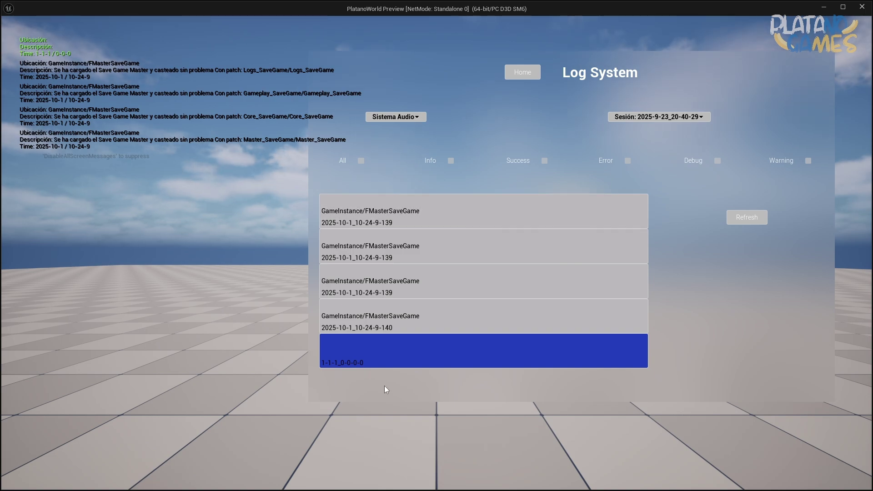
click(869, 14)
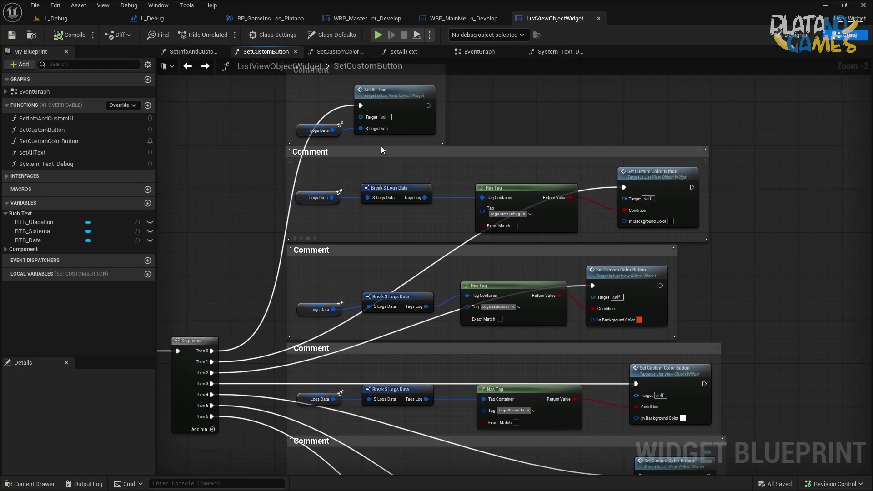
Open the System_Text_Debug graph and rearrange the nodes in the Debug comment
click(547, 52)
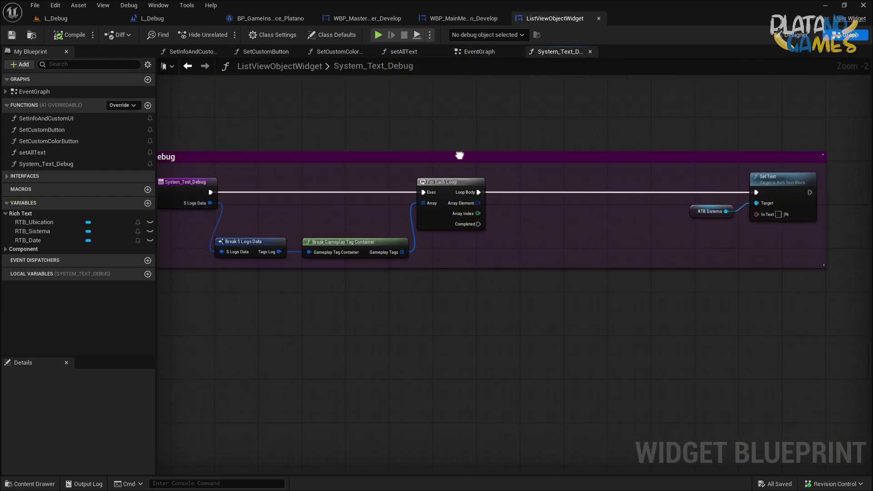
drag(477, 189, 267, 193)
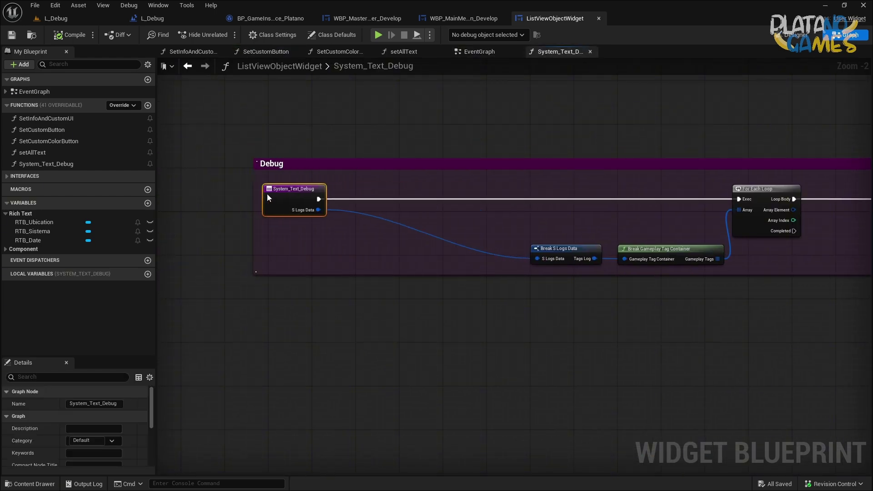
right_drag(263, 193, 320, 203)
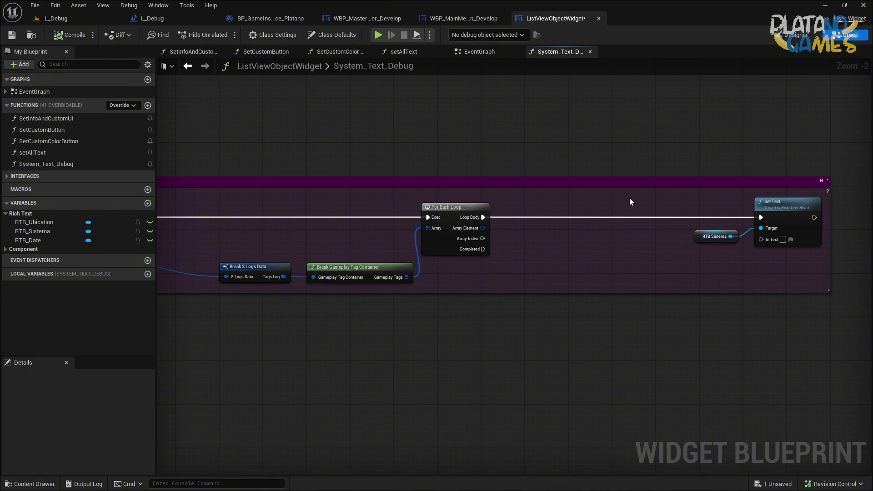
scroll(727, 254, up, 2)
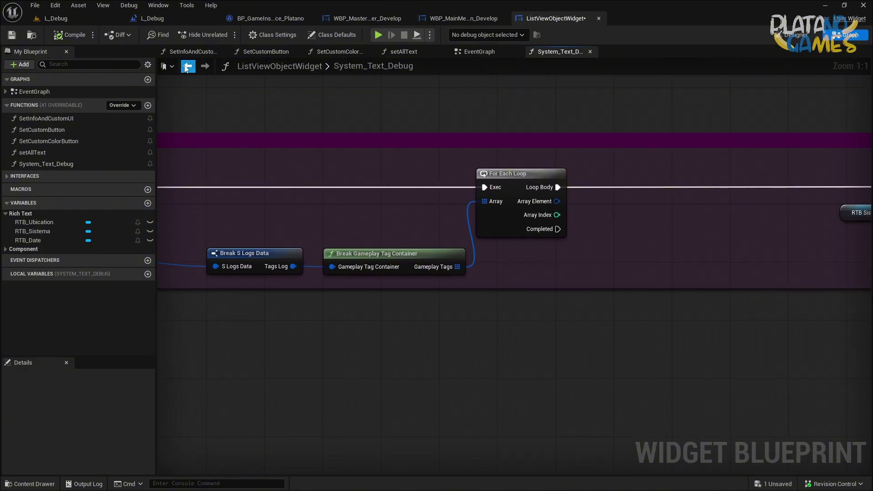
scroll(504, 238, down, 5)
mouse_move(848, 303)
mouse_down()
mouse_move(376, 170)
mouse_move(434, 168)
mouse_move(406, 165)
mouse_up()
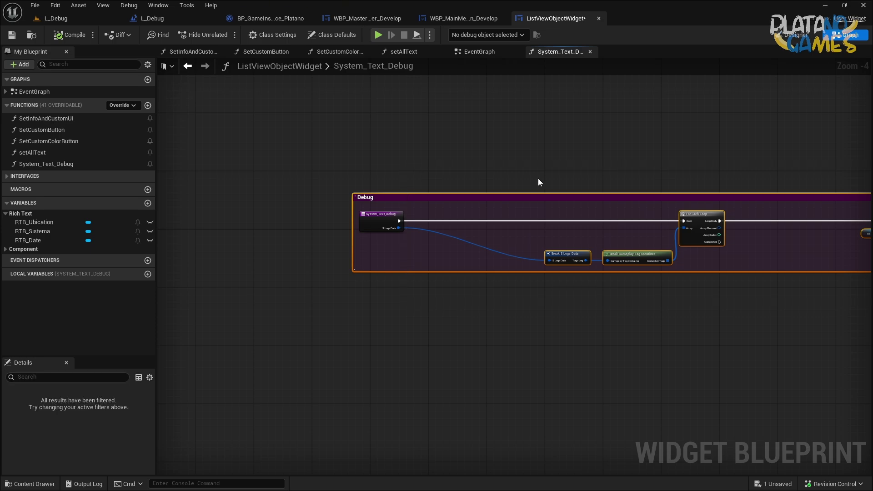
right_drag(539, 180, 711, 216)
Duplicate the RTB_Sistema getter and add a Set Visibility node from it
click(731, 213)
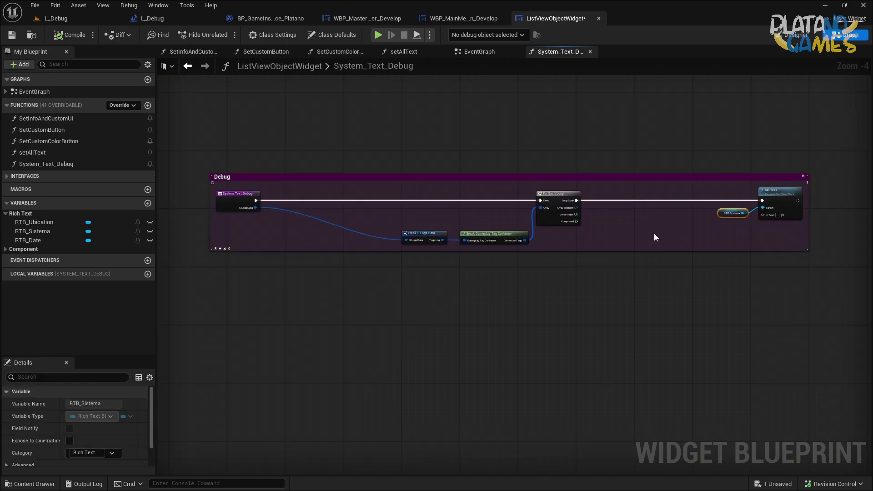
scroll(653, 237, up, 1)
key(ctrl+c)
key(ctrl+v)
scroll(593, 239, up, 3)
drag(624, 239, 651, 180)
text(set visi)
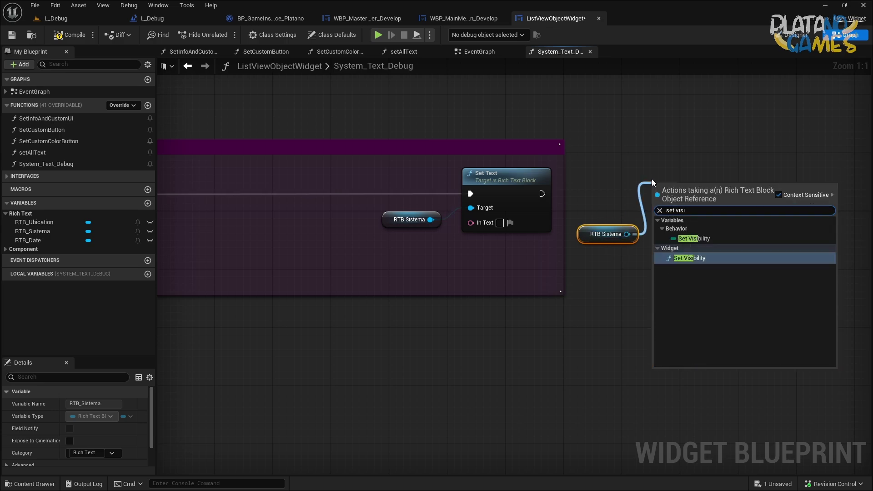
key(Return)
Wire Set Visibility after the function entry and set In Visibility to Collapsed
scroll(595, 186, down, 3)
drag(812, 234, 241, 316)
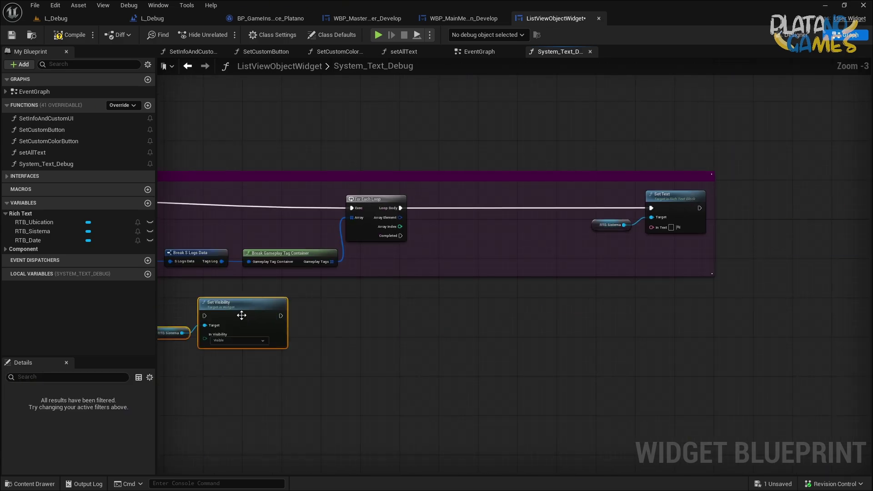
right_drag(241, 315, 553, 324)
drag(509, 315, 413, 318)
ctrl+drag(662, 217, 376, 331)
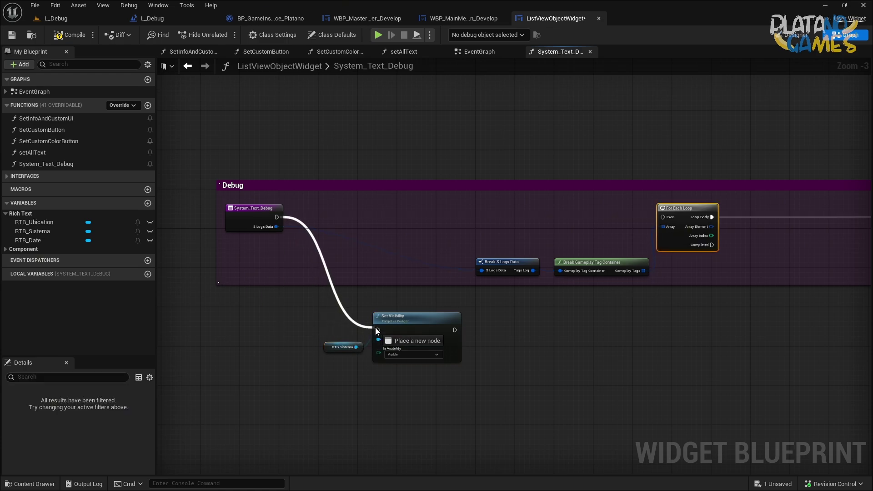
scroll(389, 317, up, 3)
click(423, 372)
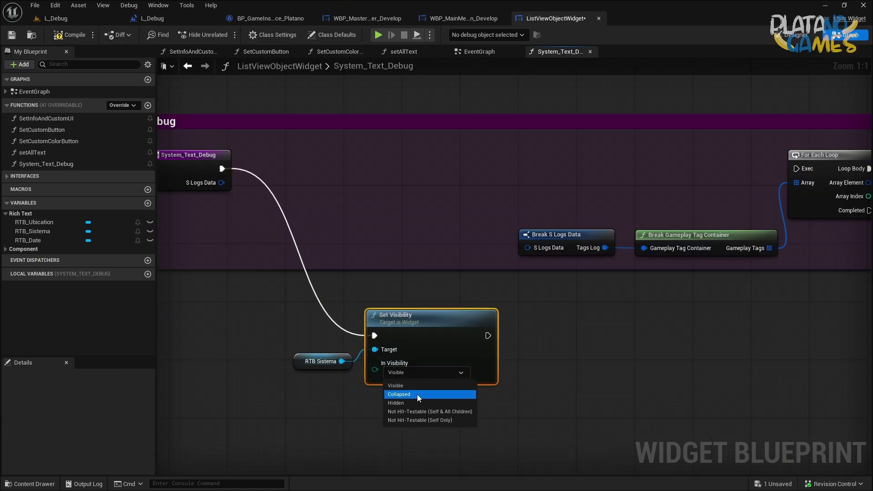
click(419, 398)
Move the RTB_Sistema and Set Visibility nodes into the Debug comment and compile
right_drag(539, 409, 575, 405)
ctrl+click(356, 357)
drag(356, 357, 334, 197)
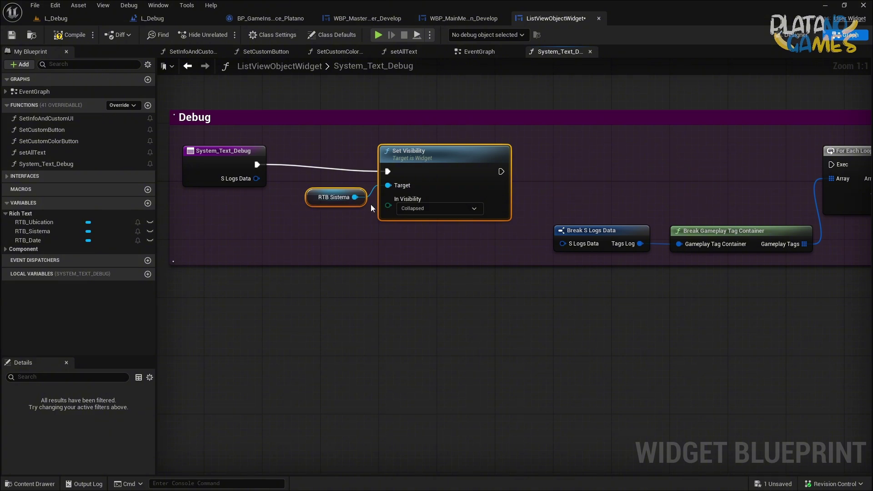
click(371, 207)
right_drag(371, 207, 359, 246)
click(53, 39)
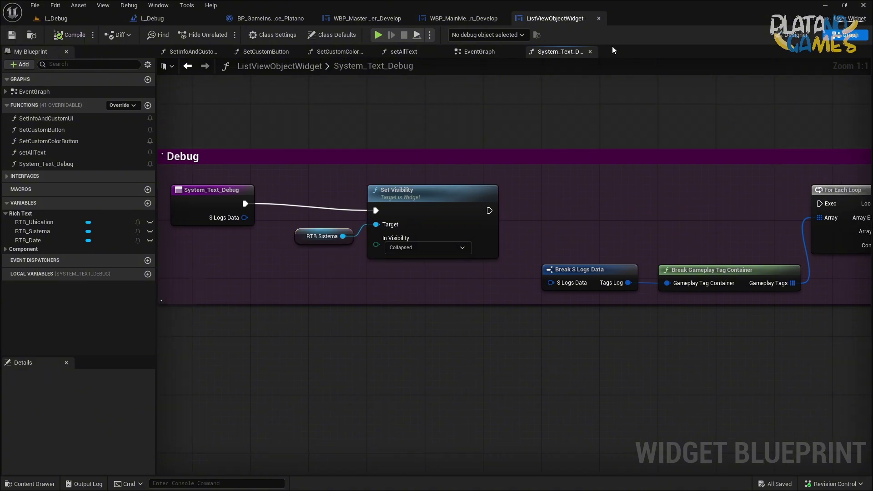
Play-test the Log System screen, stop it, and return to the SetCustomButton graph
click(377, 35)
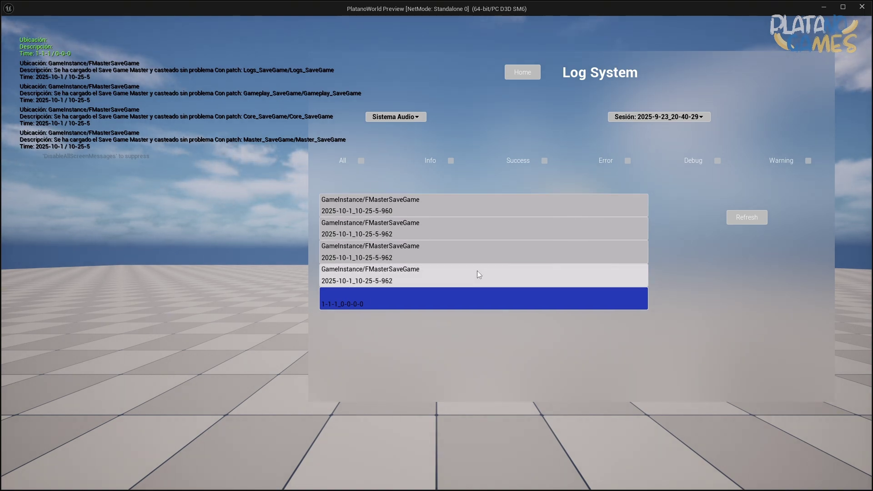
key(Escape)
click(266, 51)
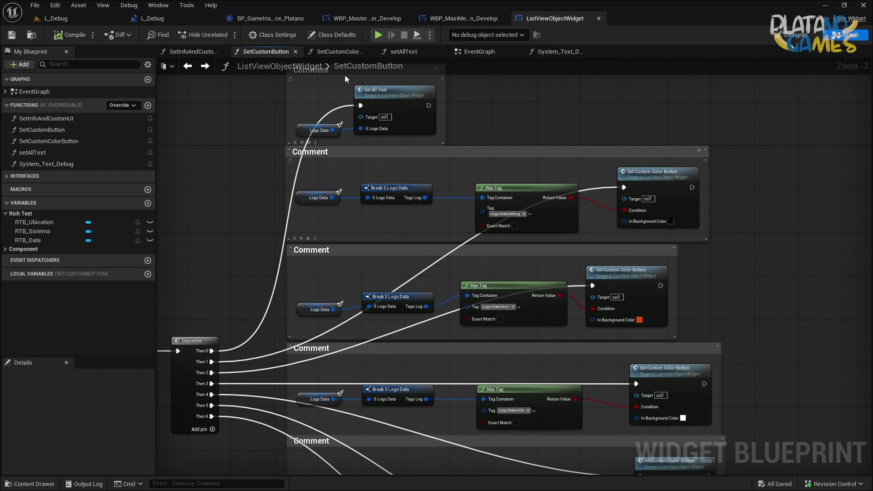
Open the EventGraph and move the Create PopUp comment lower
double_click(36, 92)
right_drag(218, 321, 340, 271)
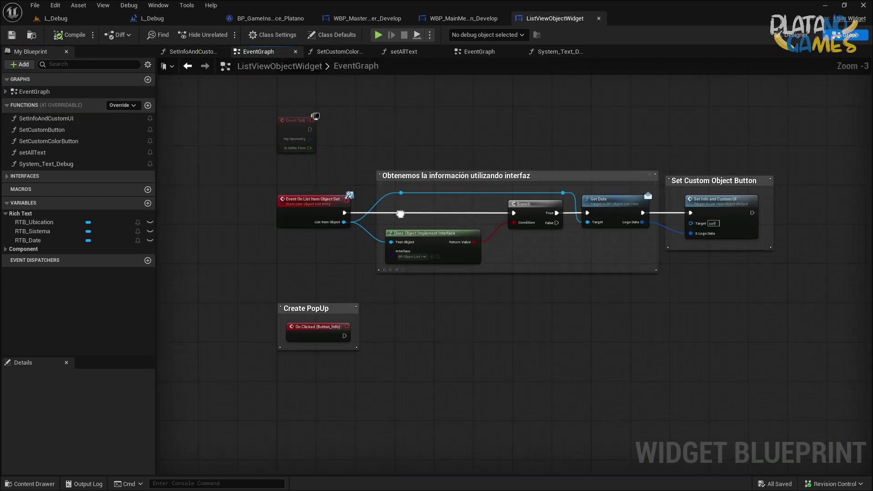
scroll(341, 271, up, 3)
click(325, 271)
drag(242, 272, 241, 307)
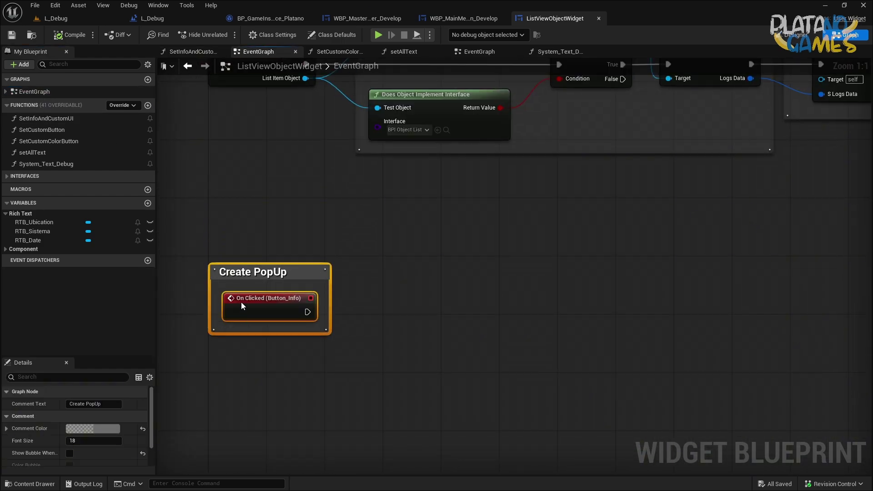
click(421, 320)
right_drag(346, 296, 323, 257)
Add a Print String node fired by On Clicked (Button_Info)
right_click(323, 257)
key(Escape)
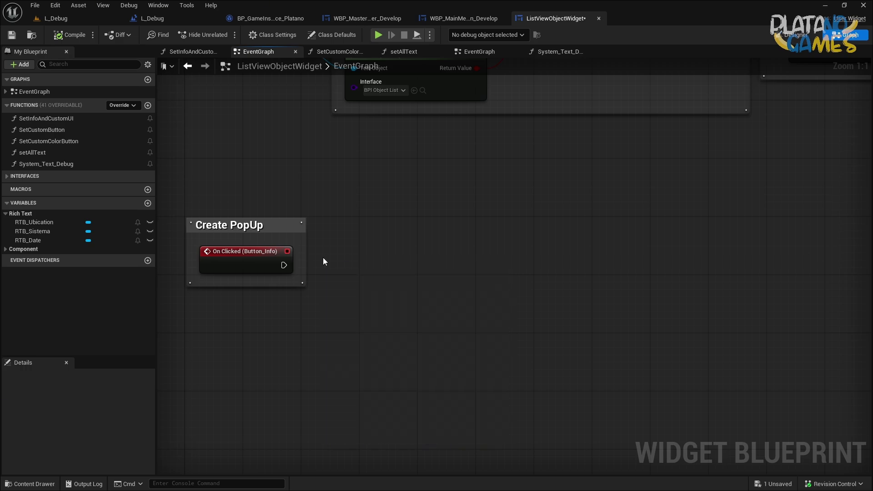
key(ctrl+v)
drag(328, 256, 371, 251)
drag(284, 266, 368, 265)
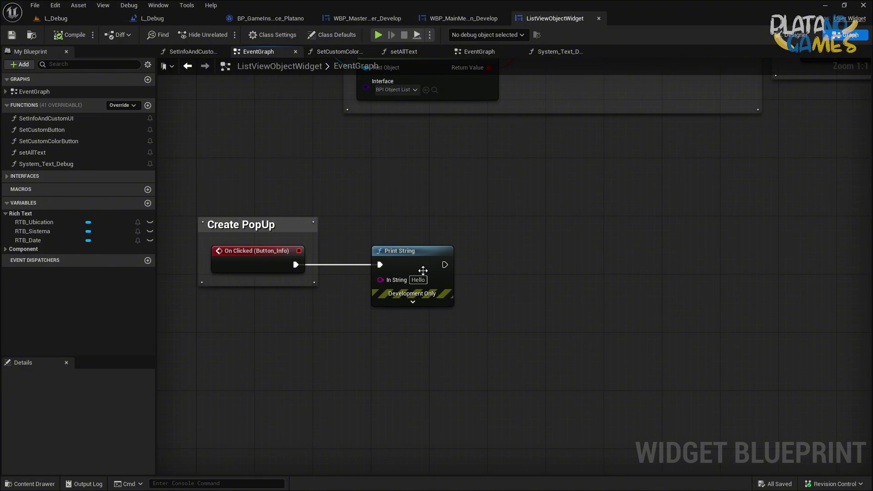
drag(425, 272, 475, 271)
Feed Self's display name into the Print String text
right_click(305, 342)
click(321, 314)
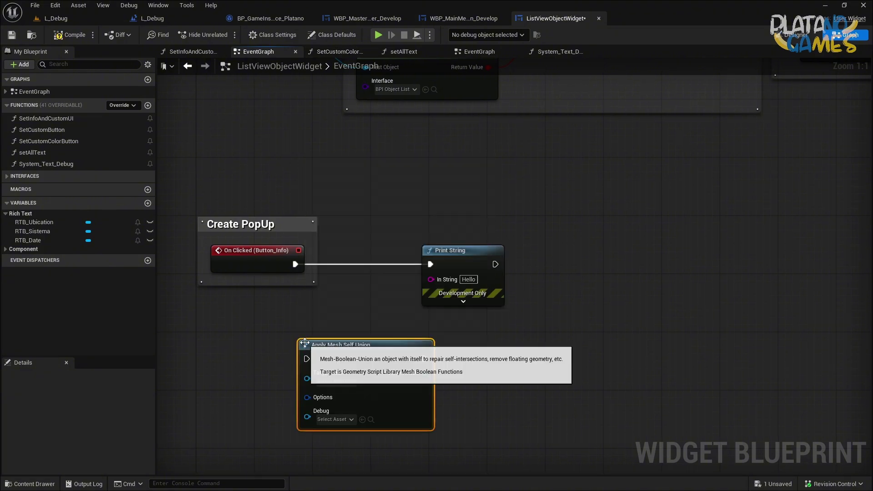
key(Delete)
right_click(321, 342)
text(get s)
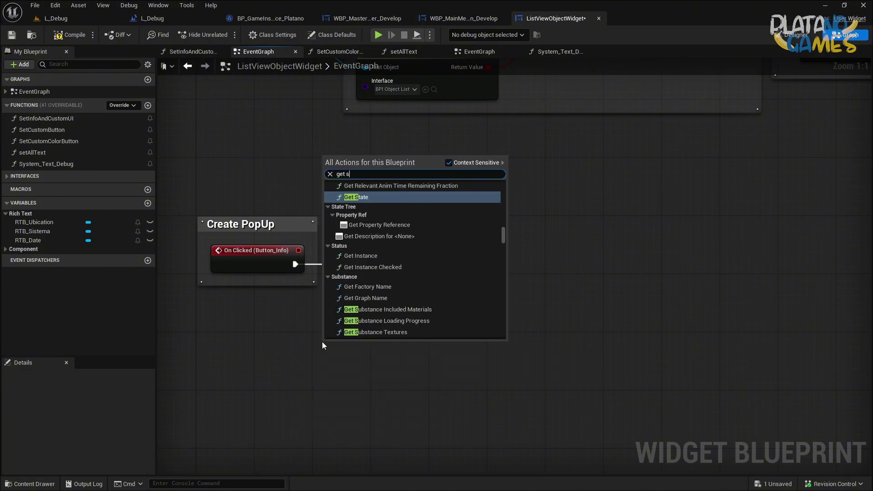
text(elf)
key(Return)
mouse_move(369, 348)
mouse_down()
mouse_move(431, 280)
mouse_move(457, 344)
mouse_up()
click(358, 312)
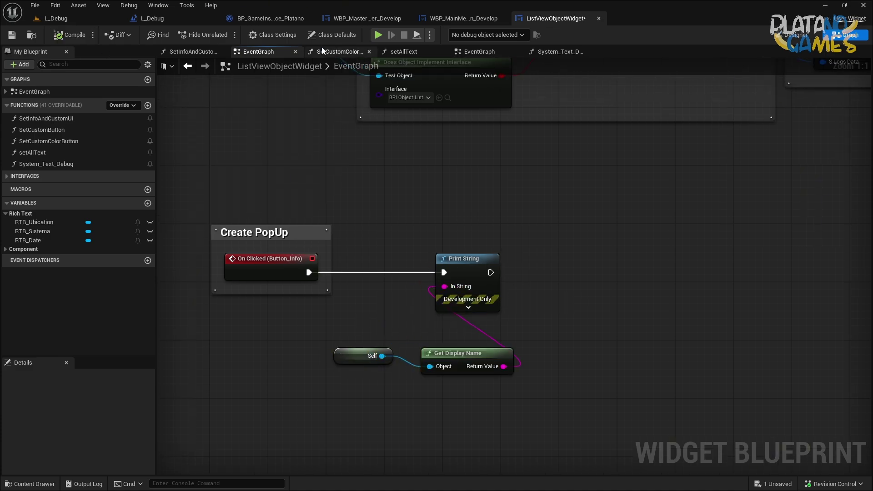
Play-test the print, then delete the test nodes under Create PopUp
click(378, 35)
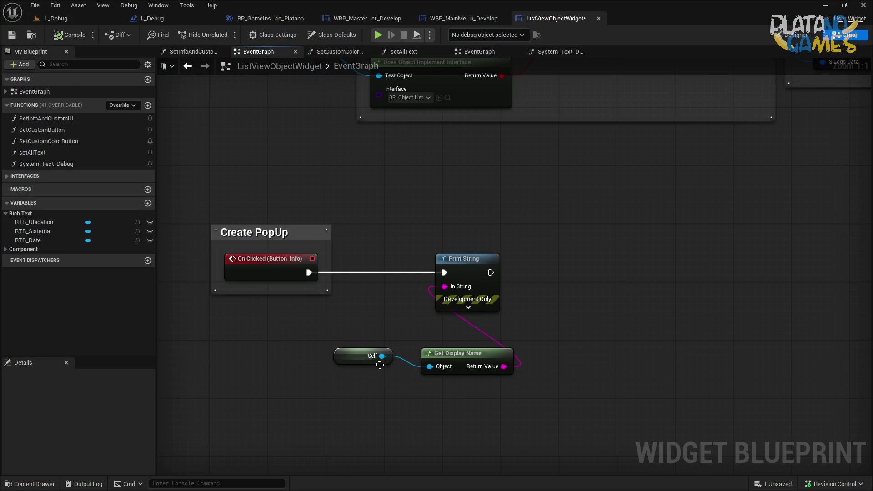
drag(356, 302, 523, 409)
key(Delete)
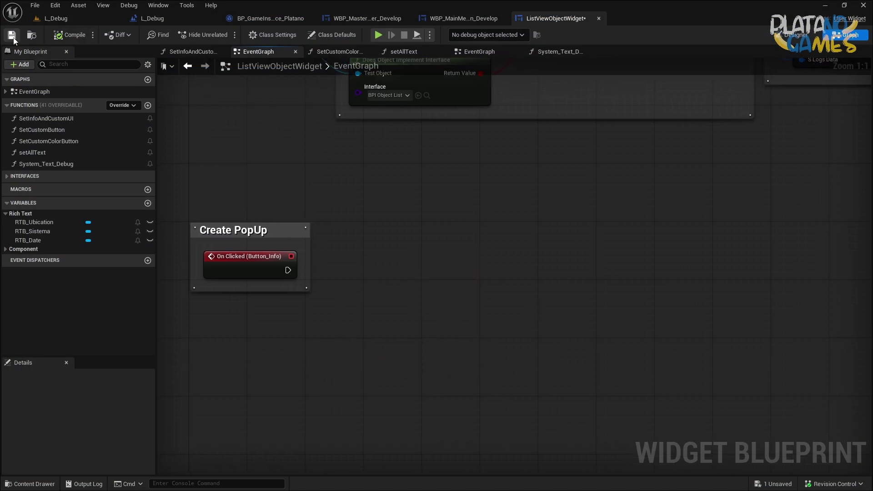
scroll(384, 172, down, 1)
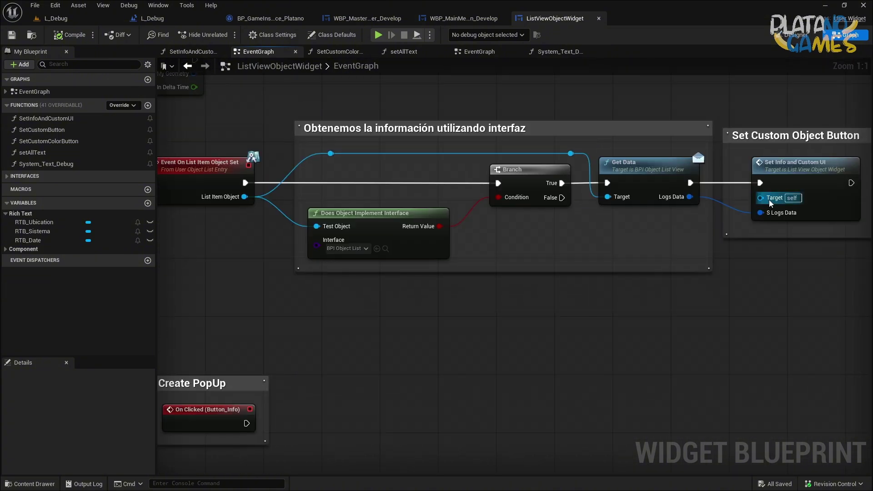
Promote Get Data's Logs Data to a variable and wire its SET into Set Info and Custom UI
scroll(704, 191, up, 1)
click(727, 182)
drag(727, 182, 763, 182)
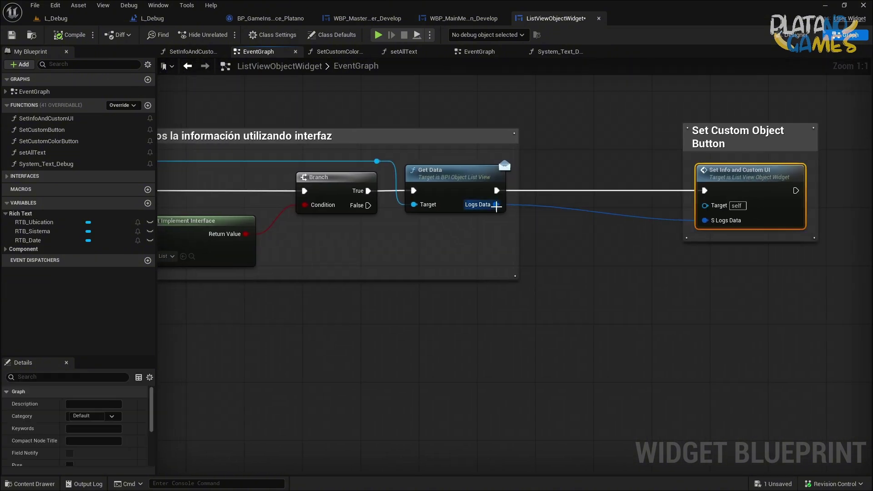
drag(496, 207, 704, 190)
click(606, 209)
mouse_move(549, 295)
right_down()
mouse_move(412, 279)
mouse_move(347, 238)
right_up()
Add a Logs Data getter with a Break S Logs Data node beside it
mouse_move(25, 259)
mouse_down()
mouse_move(223, 303)
mouse_move(346, 272)
mouse_up()
click(254, 322)
click(421, 344)
mouse_move(423, 292)
mouse_down()
mouse_move(306, 333)
mouse_move(336, 326)
mouse_up()
click(470, 205)
Print the logs Description on Button_Info click and play-test it
right_click(470, 206)
key(Escape)
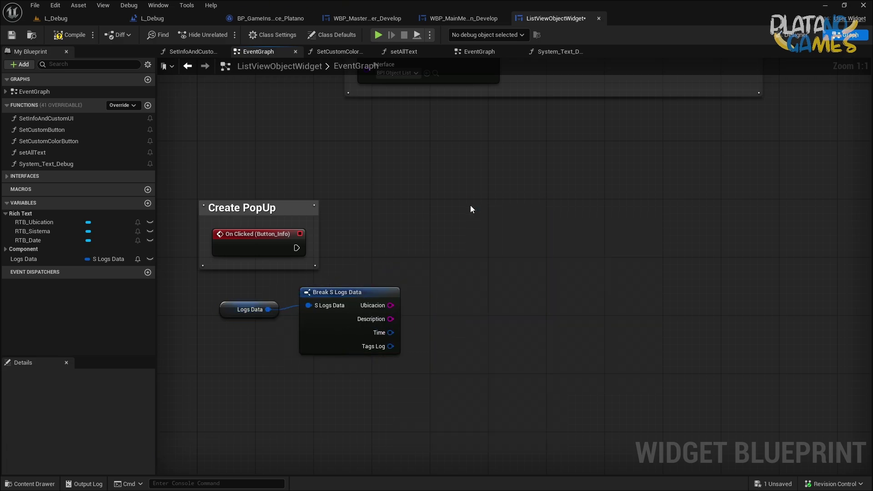
key(ctrl+v)
mouse_move(296, 248)
mouse_down()
mouse_move(491, 219)
mouse_move(296, 248)
mouse_up()
key(Escape)
drag(391, 319, 476, 233)
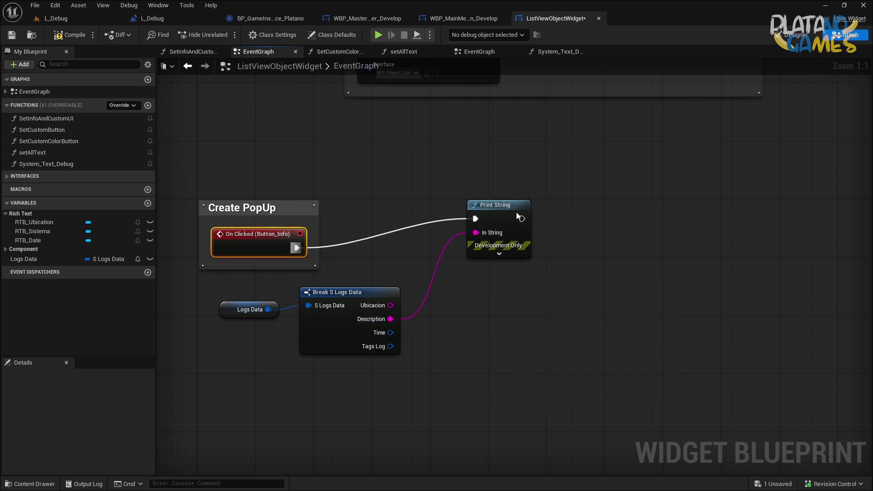
drag(517, 212, 575, 226)
click(427, 33)
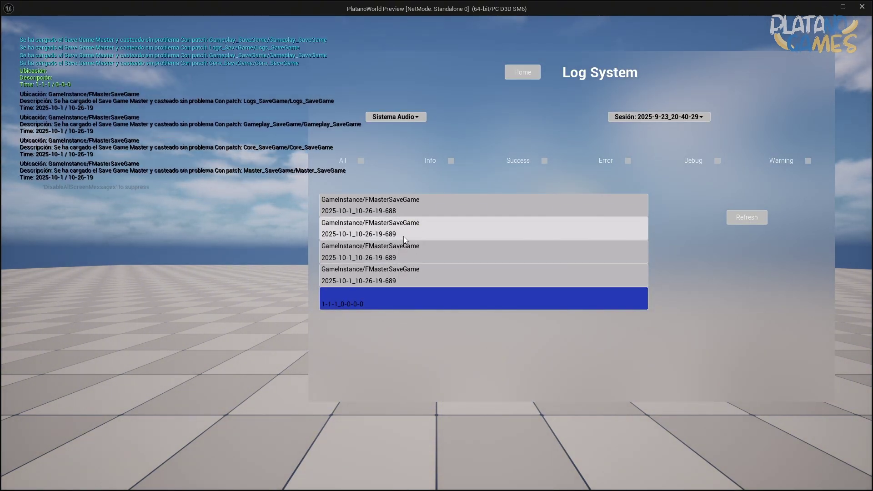
click(861, 7)
Delete the Print String and break test nodes, then compile and save the blueprint
drag(603, 338, 381, 184)
key(Delete)
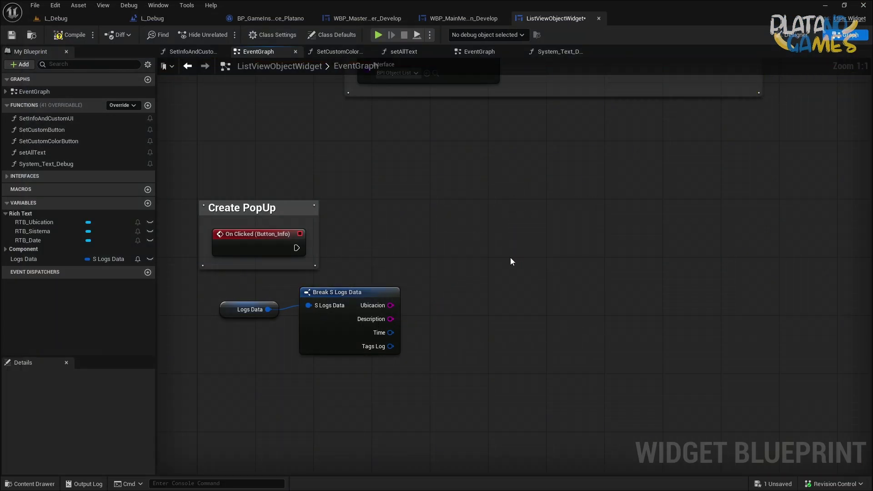
click(322, 349)
key(Delete)
right_drag(321, 348, 377, 349)
drag(312, 307, 436, 298)
click(73, 35)
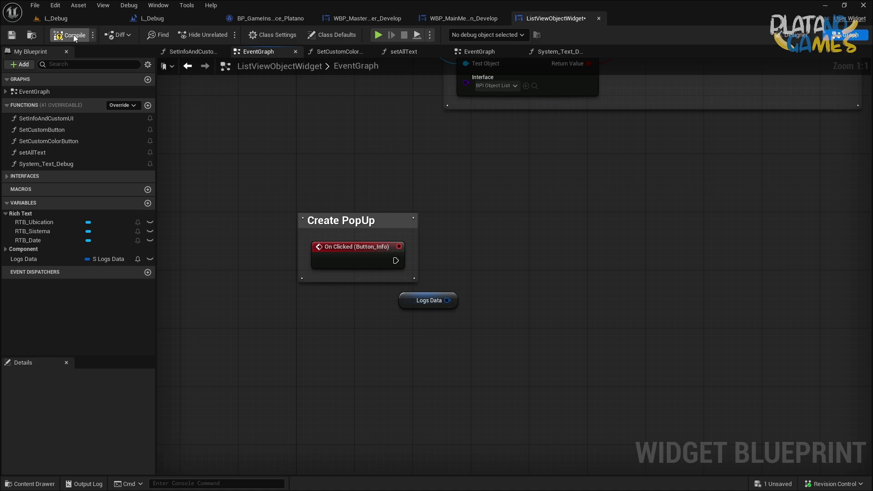
key(ctrl+s)
key(ctrl+space)
Add Widget Blueprint WBP_PopUp_ObjectListWiew with User Widget parent in Objects_WidgetDevelop and open it
click(377, 386)
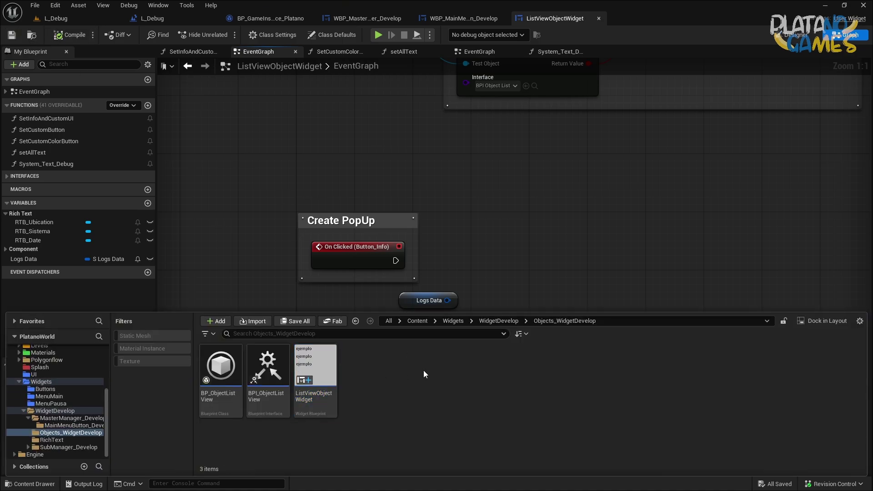
right_click(407, 372)
scroll(465, 435, down, 1)
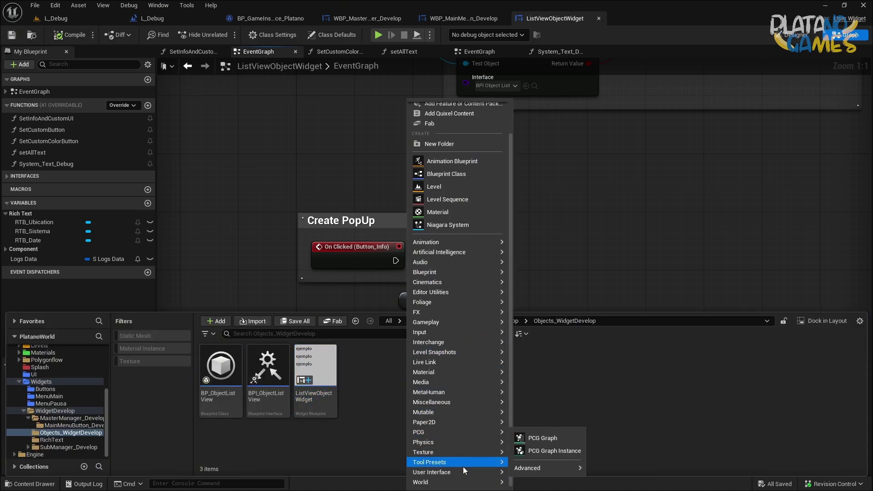
mouse_move(473, 472)
click(548, 469)
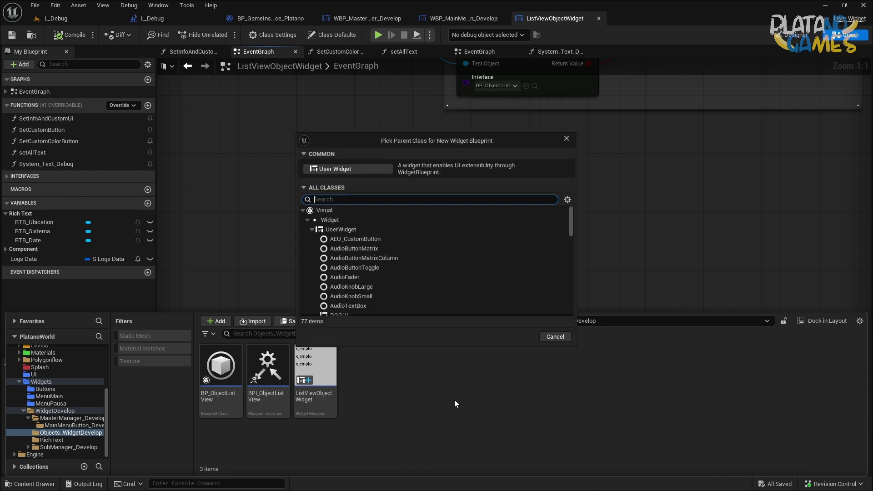
click(359, 168)
text(WBP_Po)
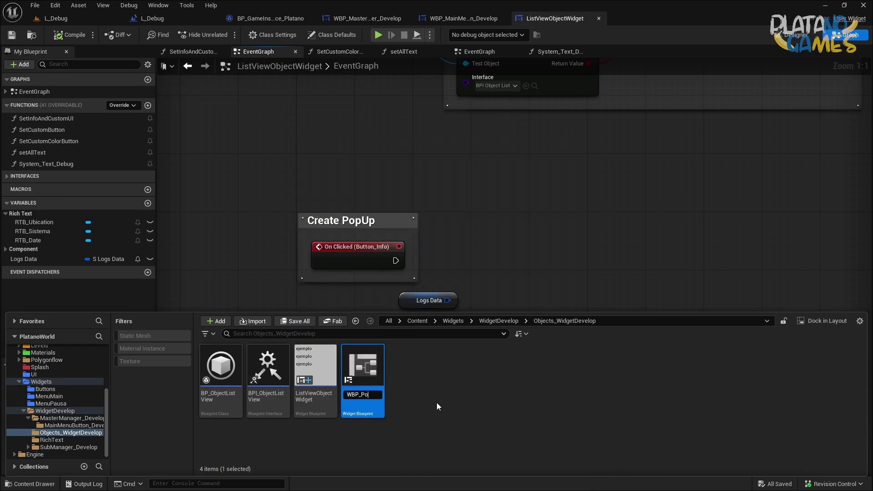
text(pUp_Obj)
text(ectListWi)
text(ew)
key(Return)
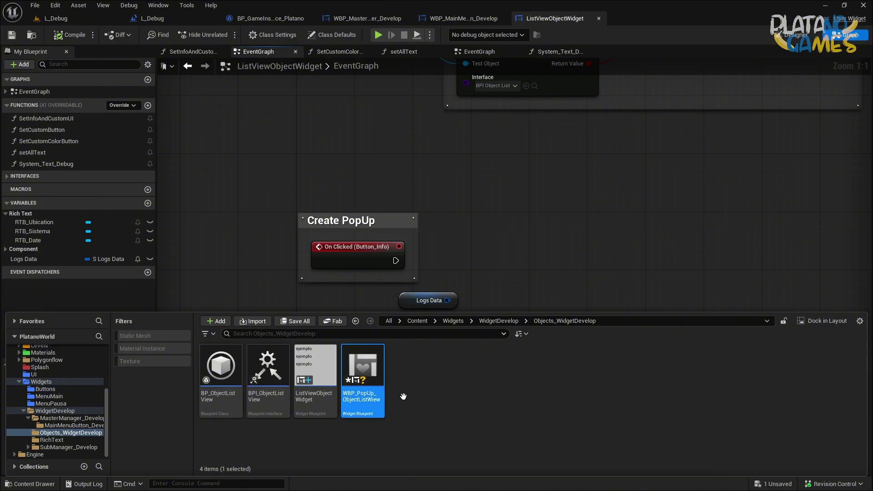
double_click(363, 378)
click(67, 66)
Nest a Canvas Panel in the root canvas, centre-anchored with position reset to 0
text(canva)
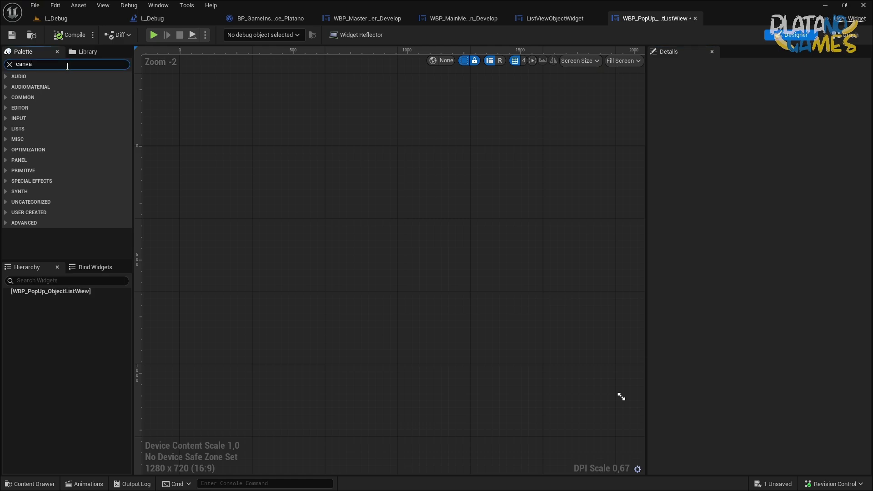
drag(57, 84, 149, 192)
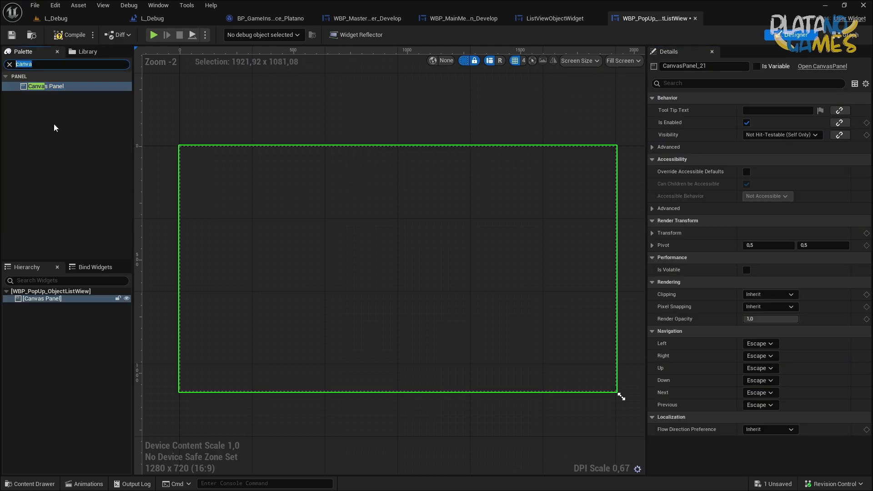
drag(53, 87, 54, 300)
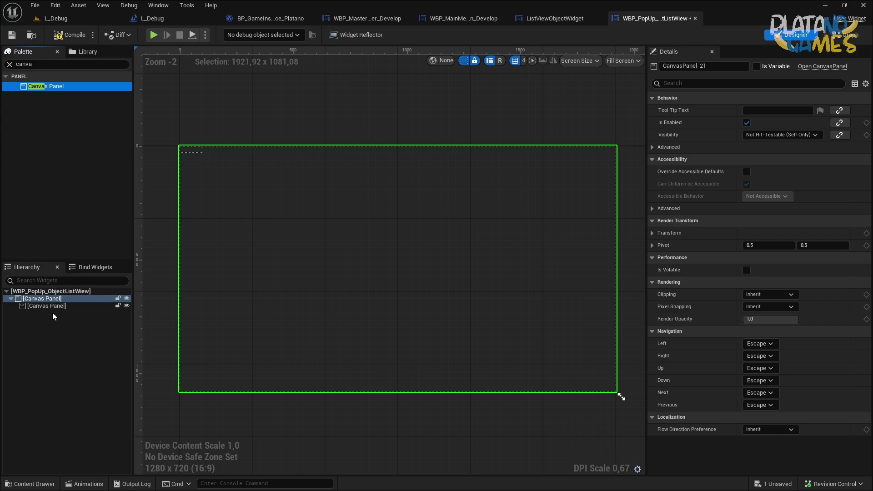
click(771, 111)
click(791, 164)
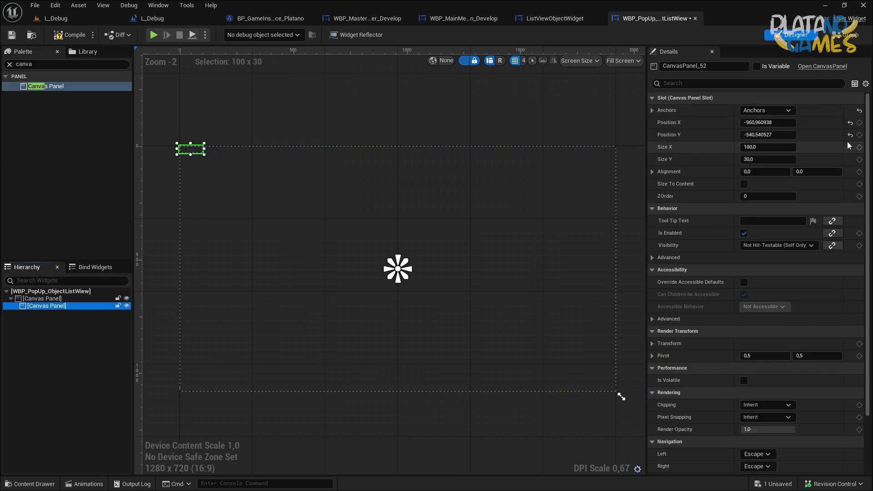
click(849, 135)
click(850, 123)
Set the inner panel's alignment to 0.5/0.5 and size to 800 × 500
scroll(398, 241, up, 4)
click(774, 173)
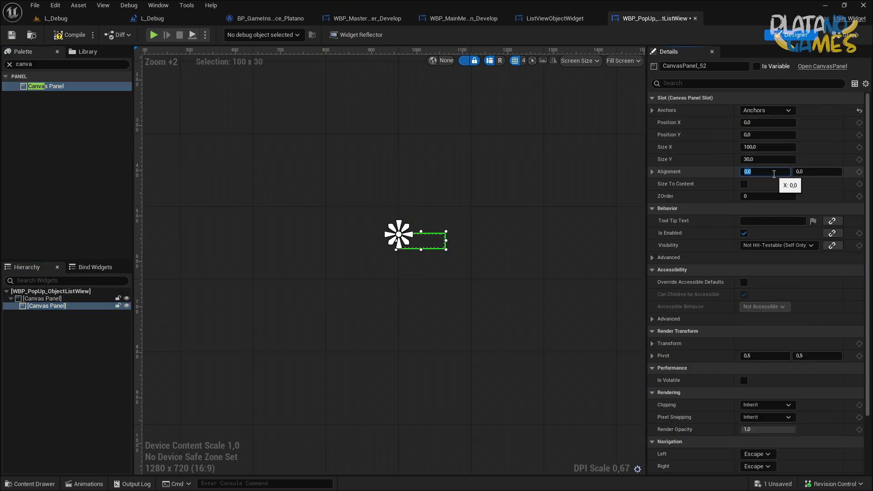
text(0.5)
key(Tab)
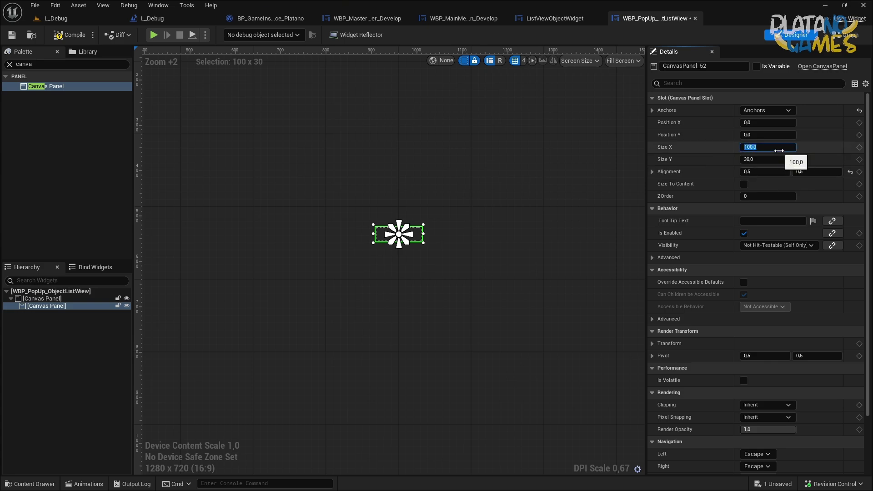
text(00)
key(Tab)
text(500)
key(Return)
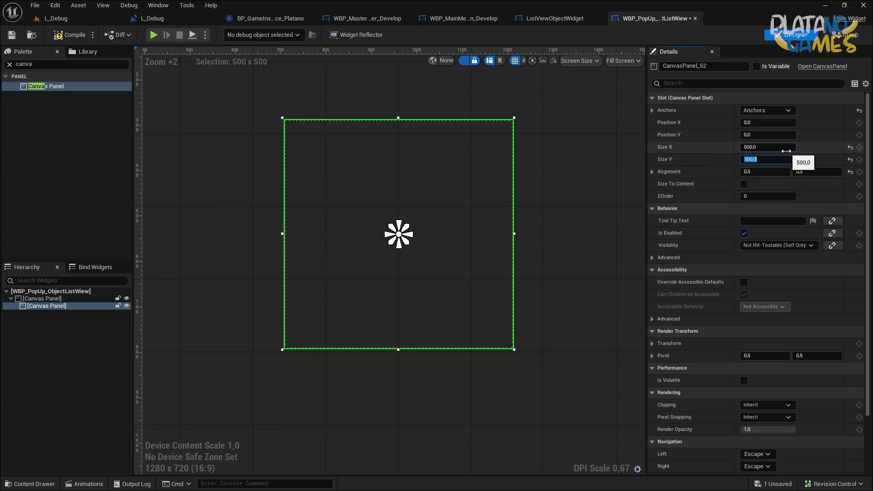
click(786, 151)
text(800)
key(Return)
scroll(446, 237, down, 2)
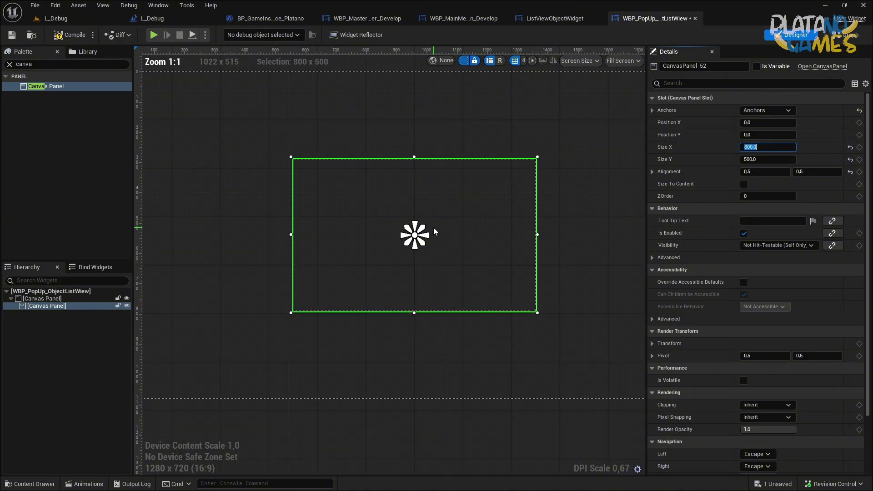
Compile and save the popup widget
click(65, 35)
click(12, 35)
click(9, 64)
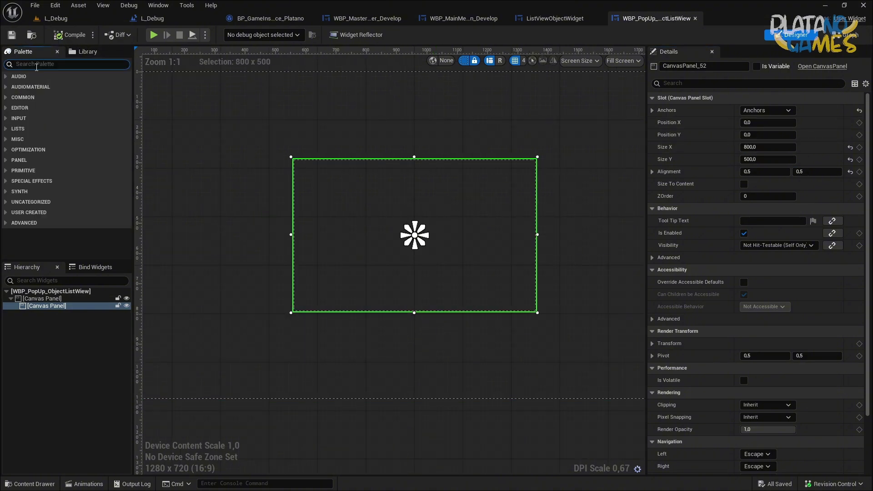
Add a button and two duplicated text blocks inside the popup's inner canvas panel
drag(36, 106, 38, 310)
click(40, 314)
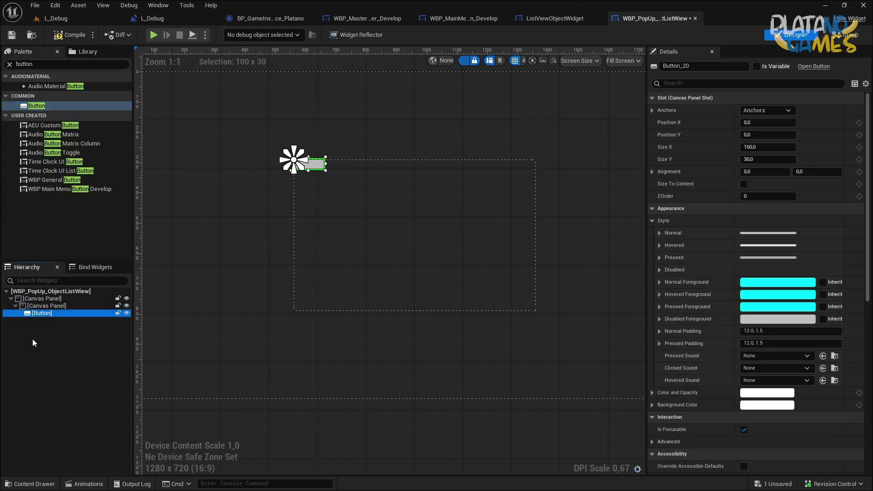
click(35, 65)
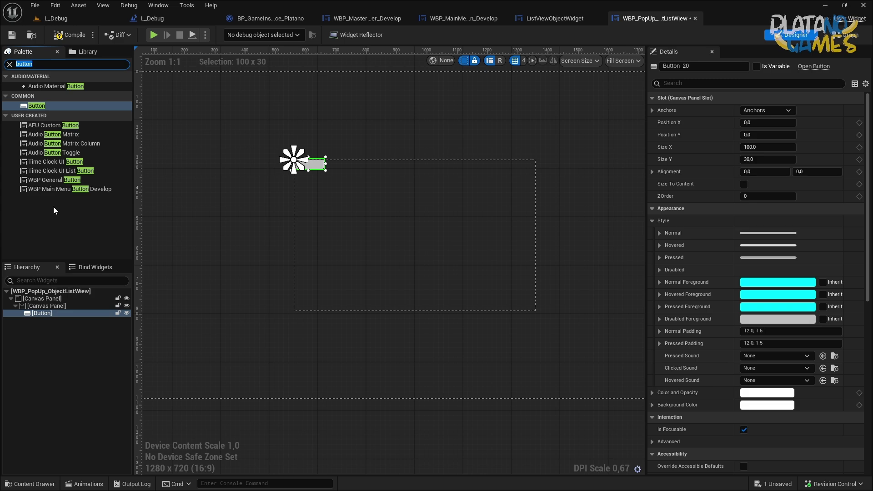
text(Ubicati)
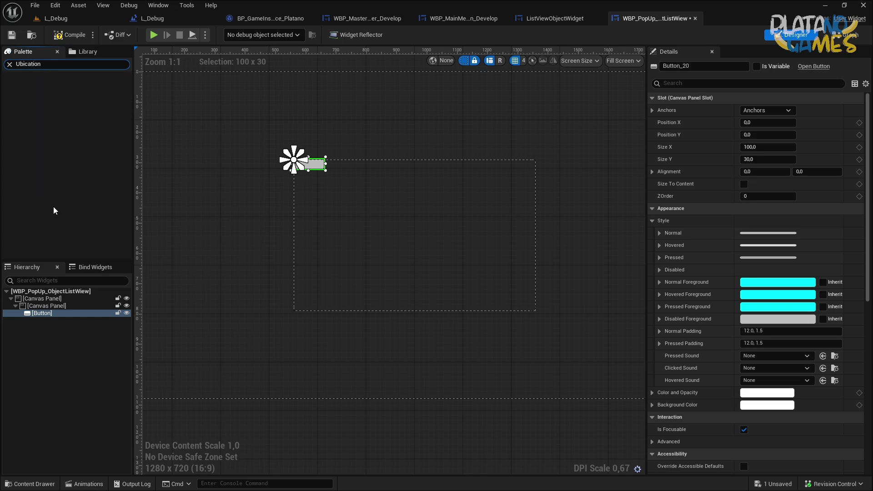
key(BackSpace)
key(BackSpace)
key(BackSpace)
text(tex)
drag(35, 95, 53, 310)
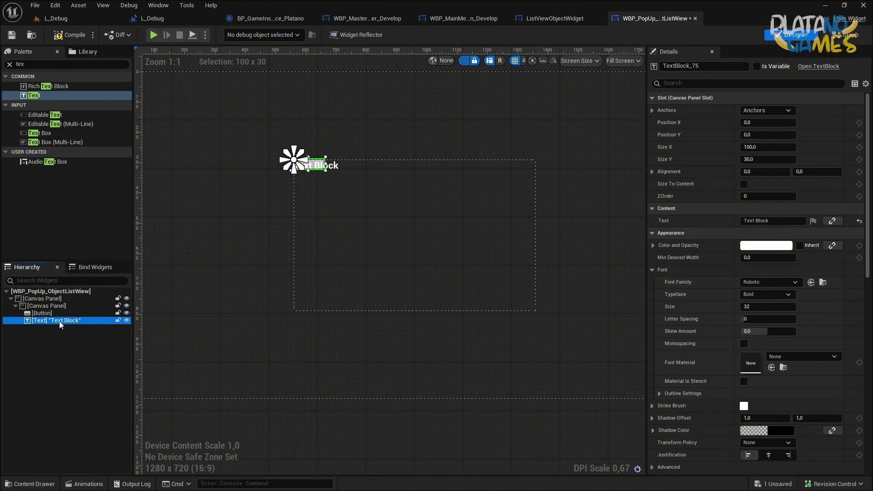
key(ctrl+d)
Rename the two text blocks Text_Ubication and Text_Descripcion
click(683, 67)
text(Text_Ubication)
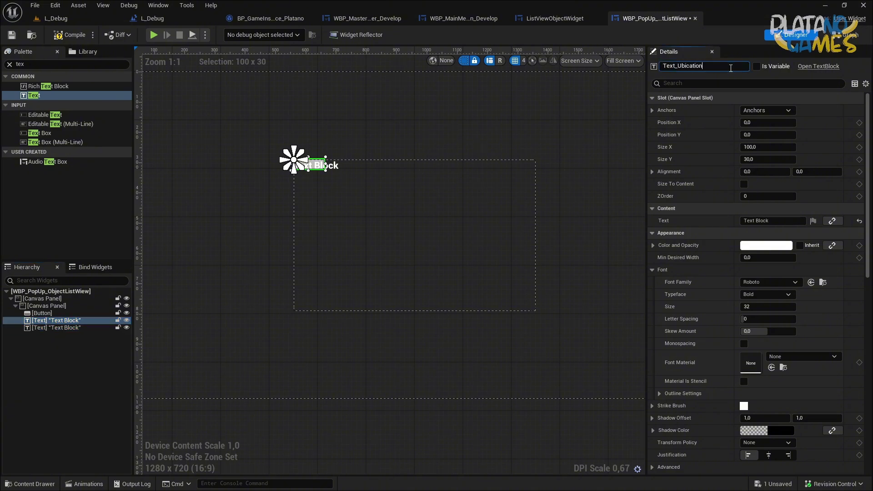
key(Return)
click(49, 327)
double_click(723, 70)
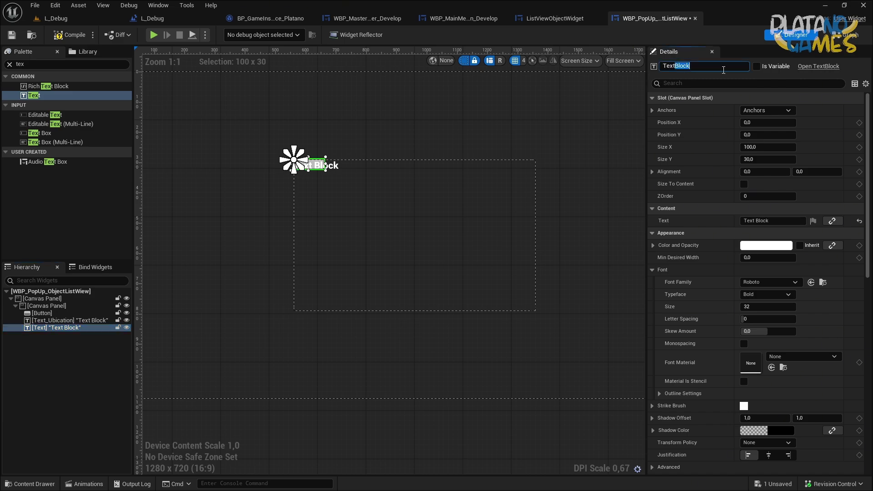
text(_Descripci)
text(ón)
key(Return)
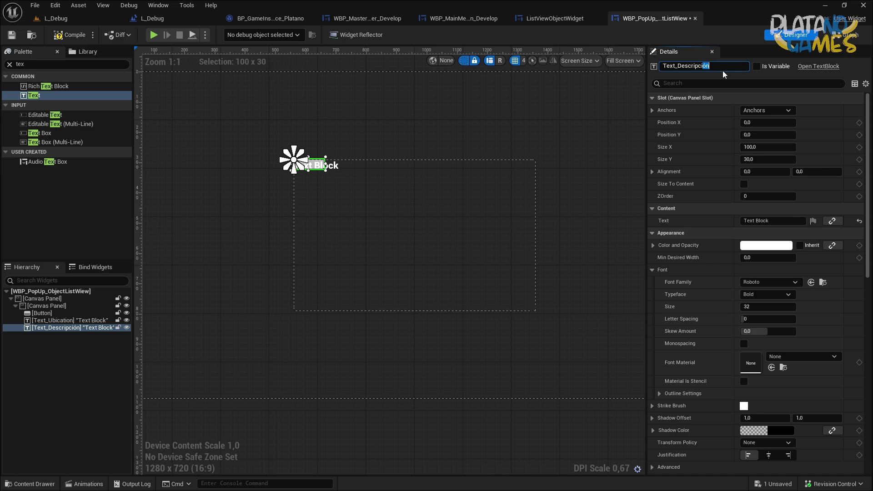
text(on)
key(Return)
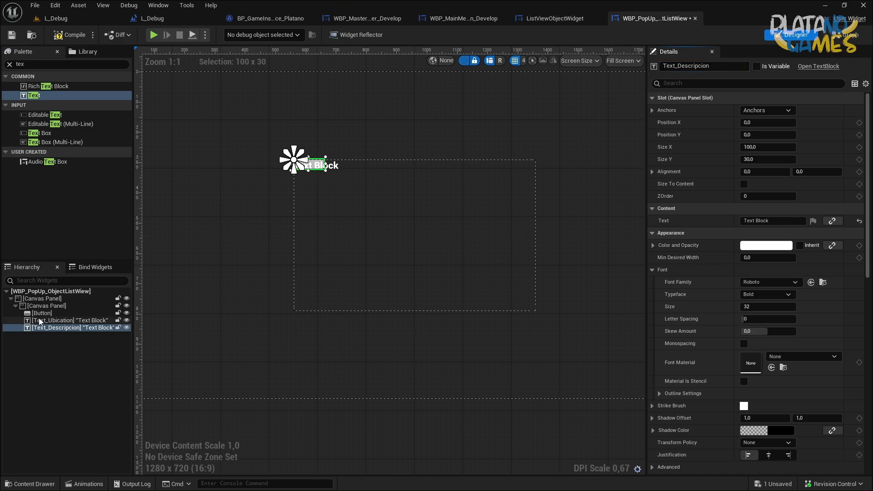
Rename the button Btn_Close and expose it as a variable
click(42, 313)
double_click(724, 67)
text(Btn_Close)
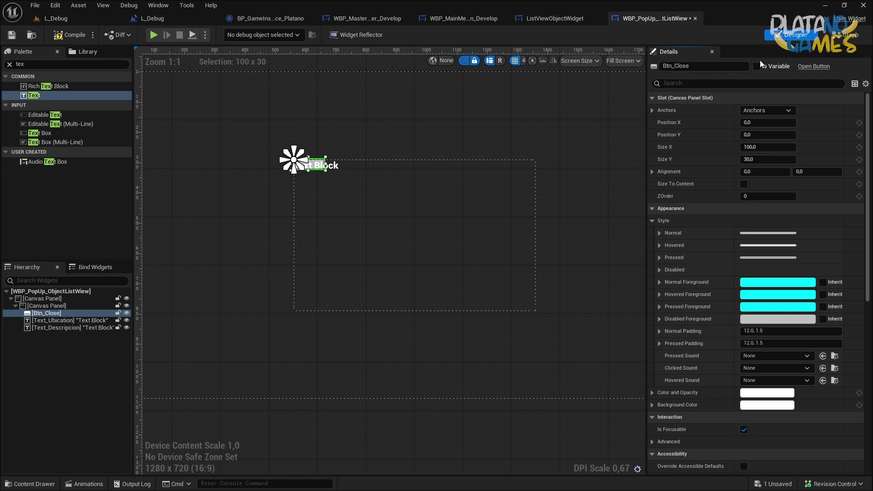
click(759, 65)
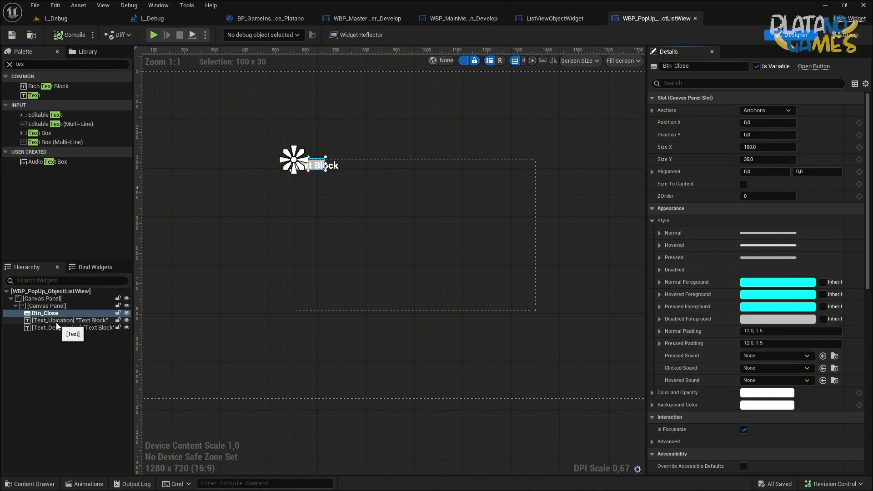
Duplicate Text_Ubication into a third text block named Text_Date
click(79, 326)
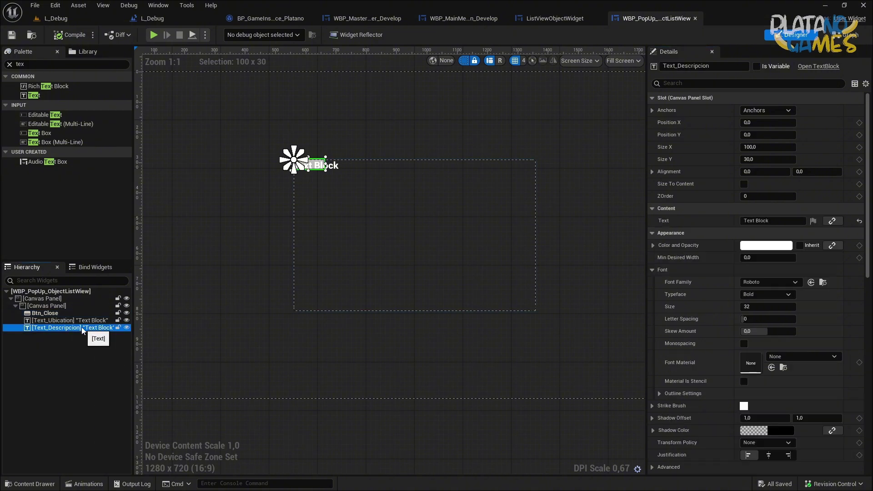
click(80, 321)
key(ctrl+d)
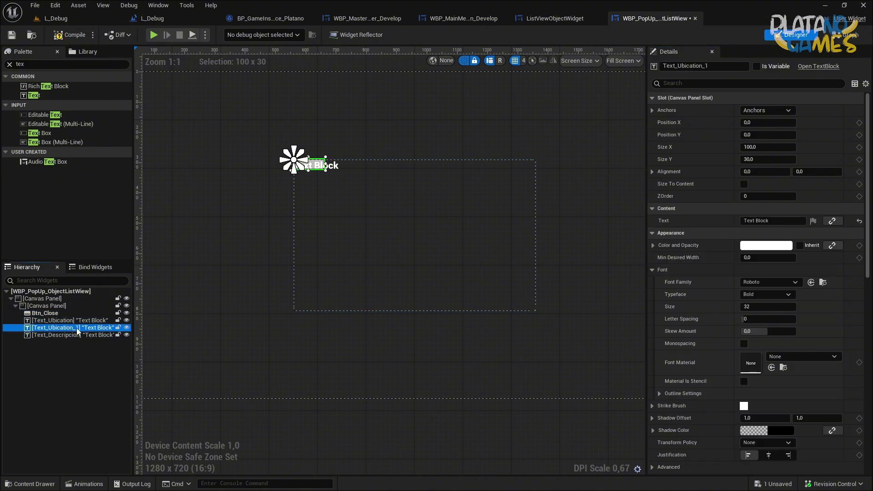
click(679, 66)
drag(677, 66, 755, 78)
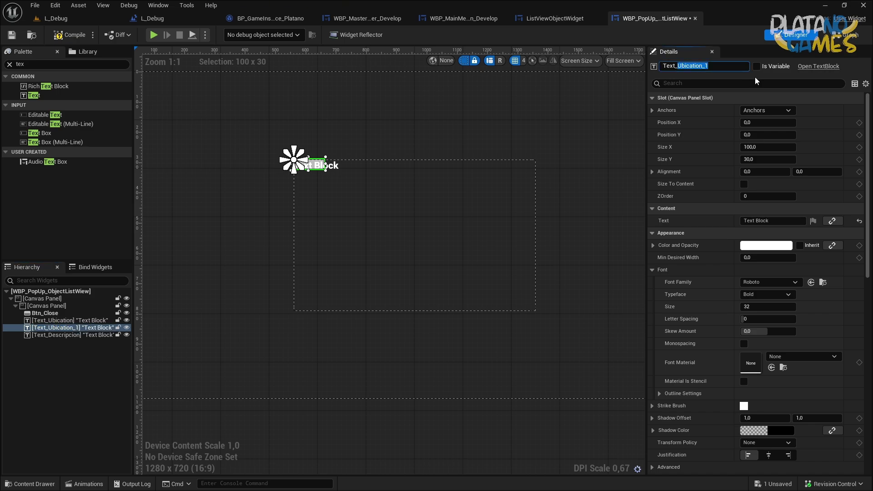
text(Date)
key(Return)
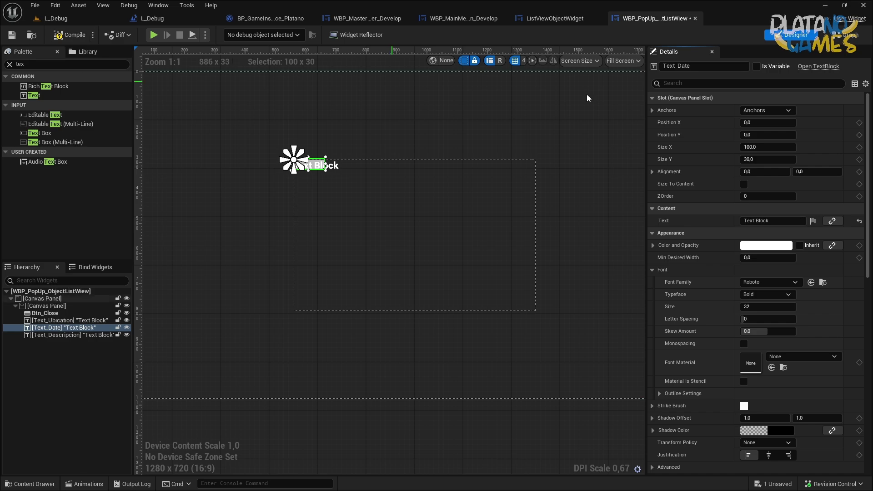
Mark the three text blocks as variables and save the popup widget
ctrl+click(55, 335)
ctrl+click(54, 320)
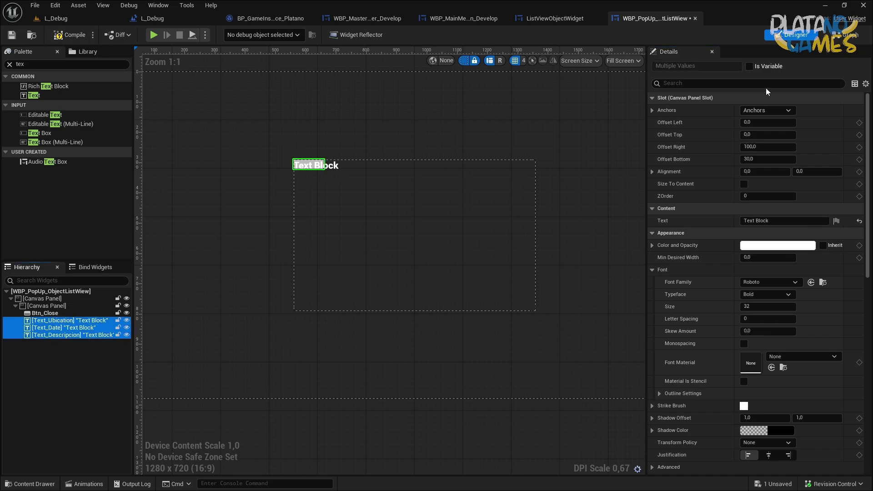
click(749, 67)
click(11, 35)
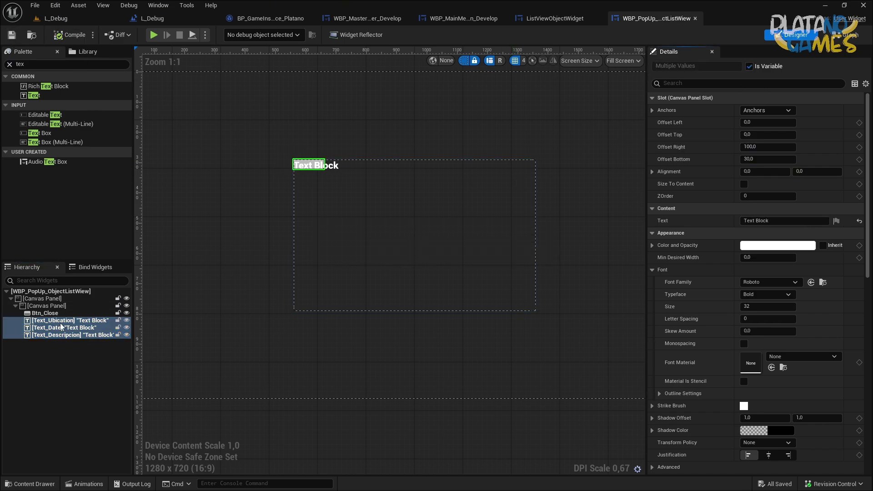
Delete the three plain text blocks
click(55, 357)
click(55, 335)
shift+click(50, 320)
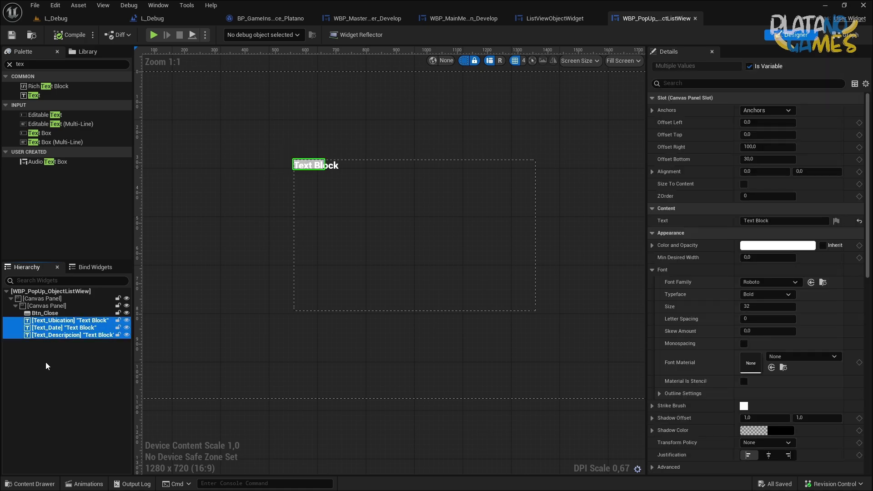
key(Delete)
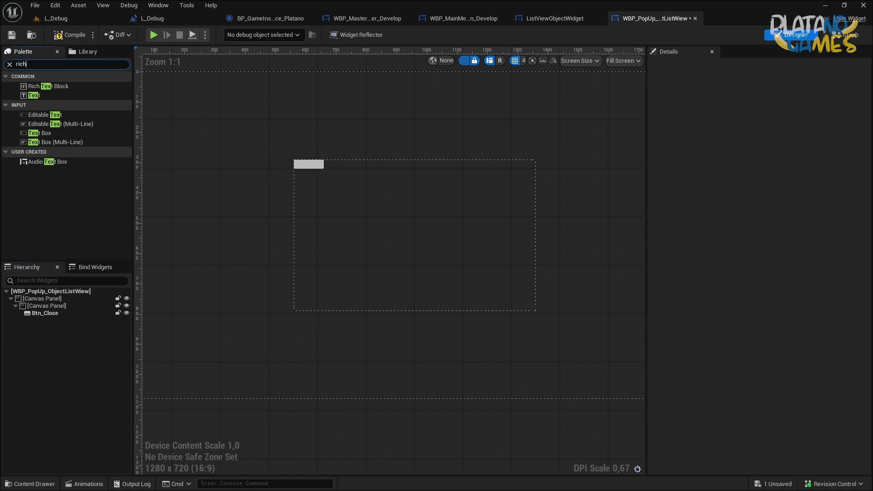
Add rich text blocks to the inner panel and name the first RT_Ubication
drag(45, 85, 46, 314)
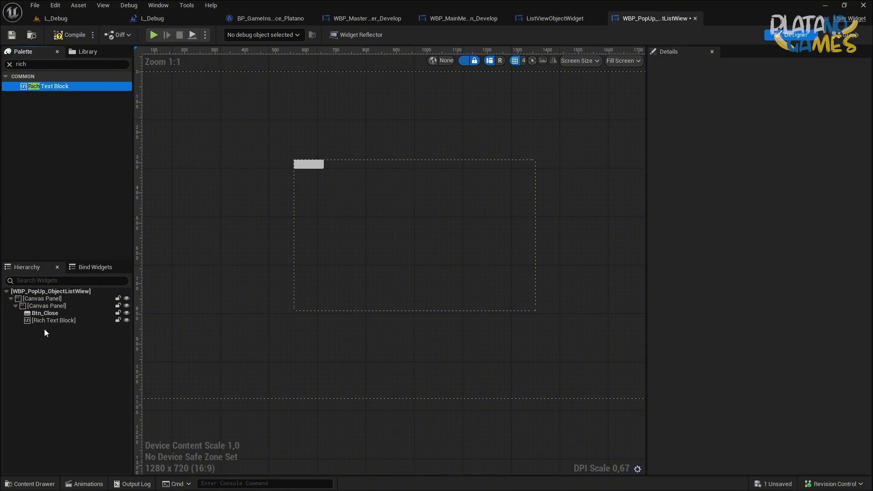
click(47, 321)
key(ctrl+d)
key(ctrl+d)
click(55, 322)
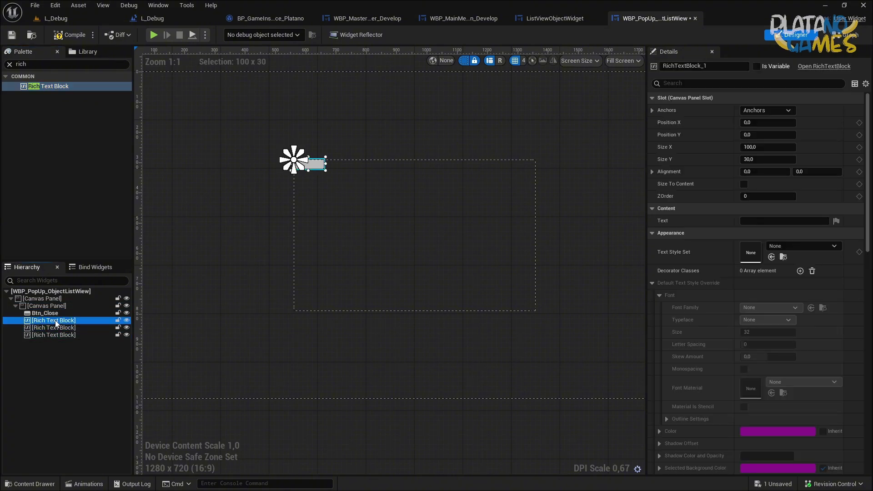
click(716, 66)
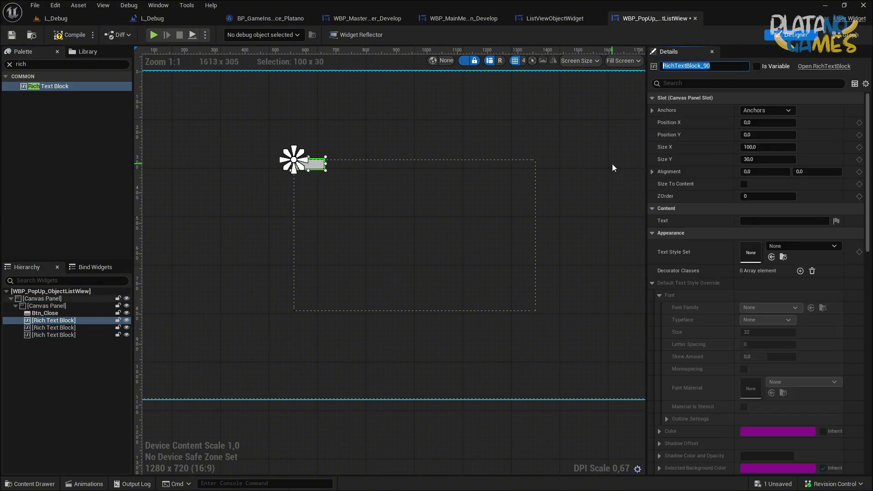
text(R)
text(T_)
text(Ubication)
key(Return)
Name the other rich text blocks RT_Date and RT_Description, then clear the selection
click(53, 327)
click(682, 66)
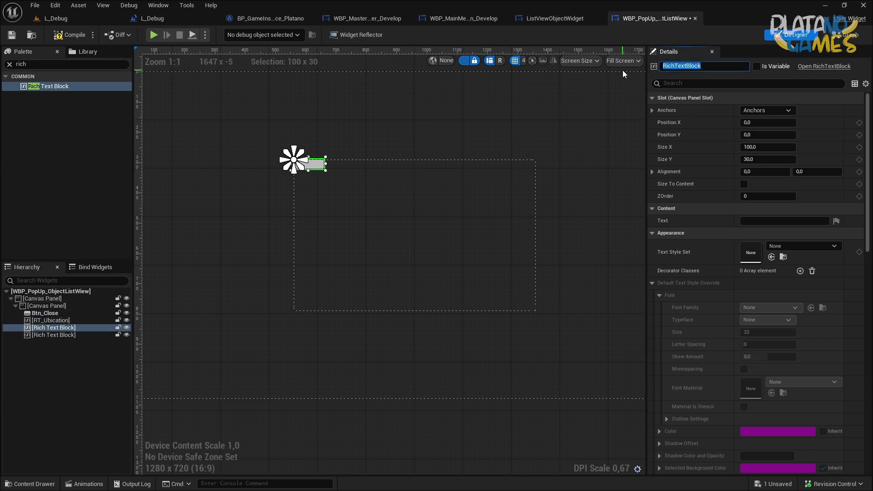
text(RT_)
text(Date)
key(Return)
click(54, 335)
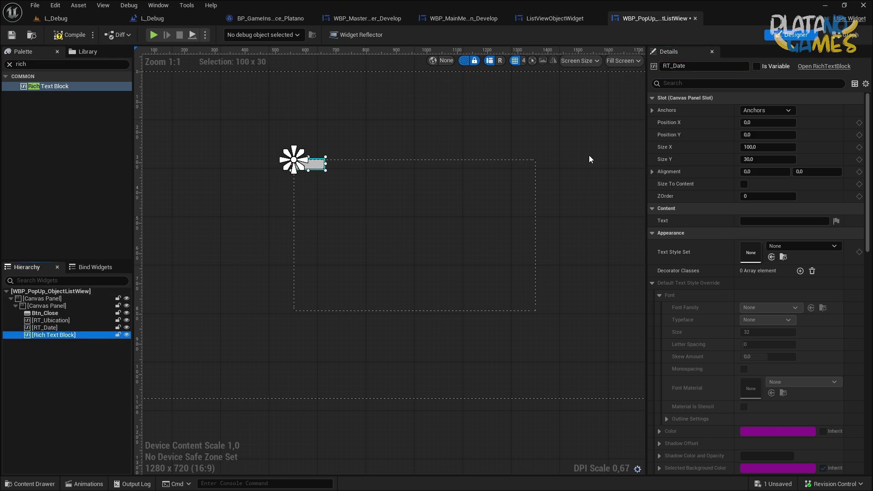
click(704, 66)
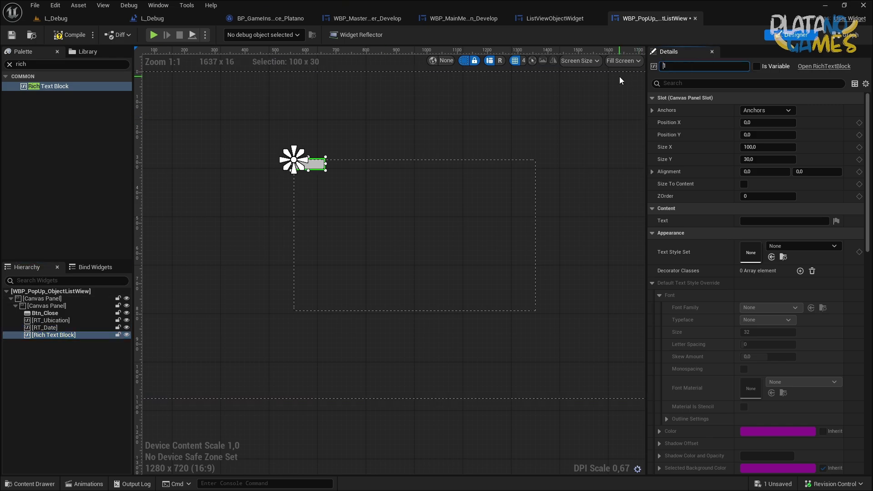
text(RT_De)
text(scription)
key(Return)
shift+click(50, 320)
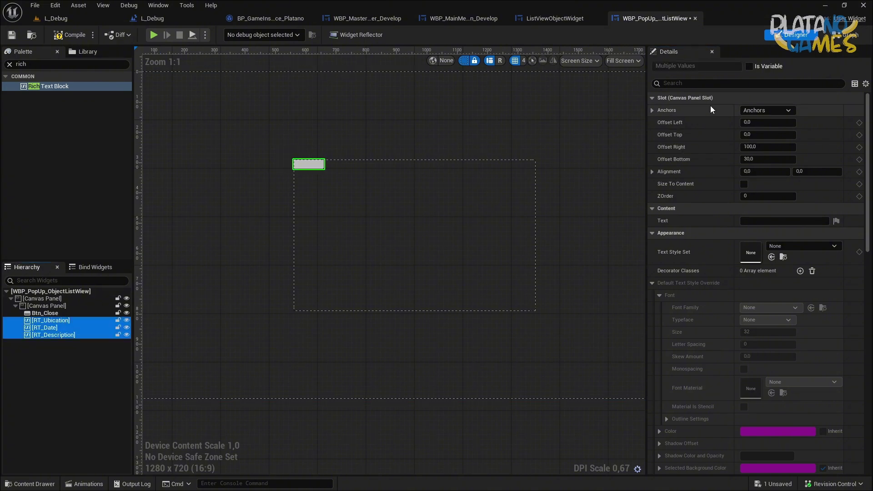
click(747, 92)
click(51, 412)
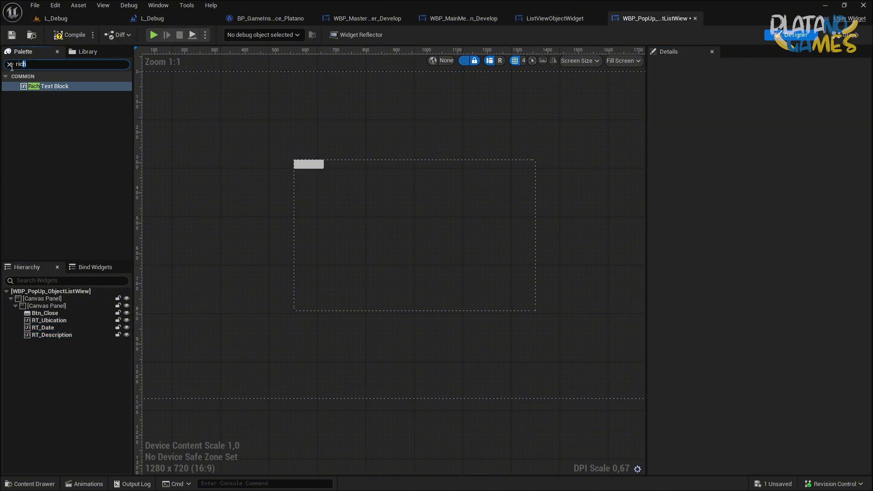
Add a Vertical Box to the inner canvas panel and move the three rich text blocks into it
text(vertical)
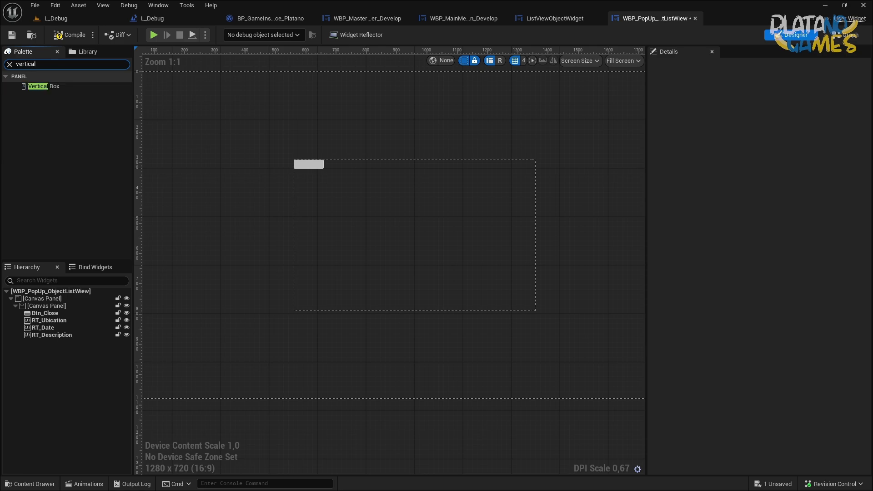
drag(42, 89, 40, 280)
drag(46, 311, 46, 310)
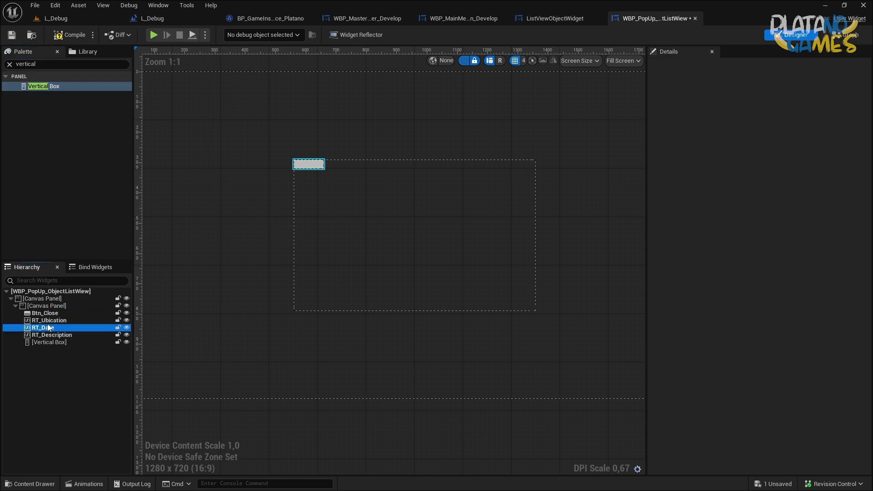
click(47, 321)
shift+click(50, 335)
drag(53, 343, 53, 343)
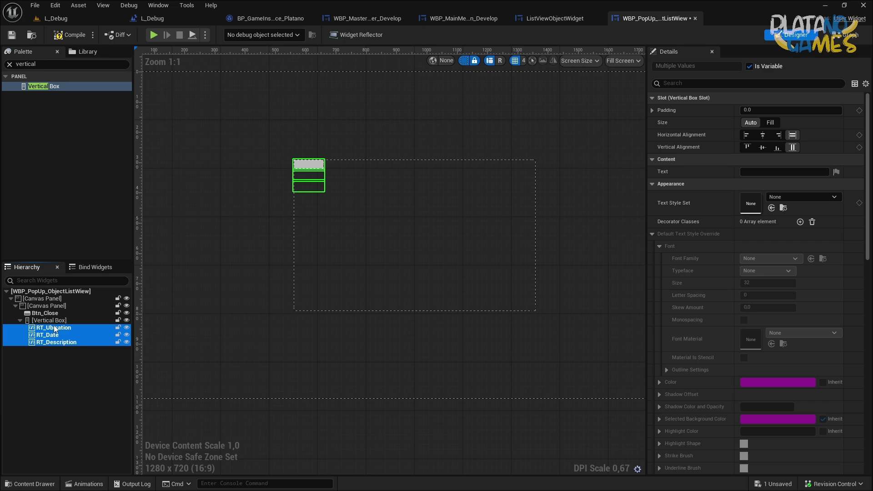
click(770, 123)
click(756, 124)
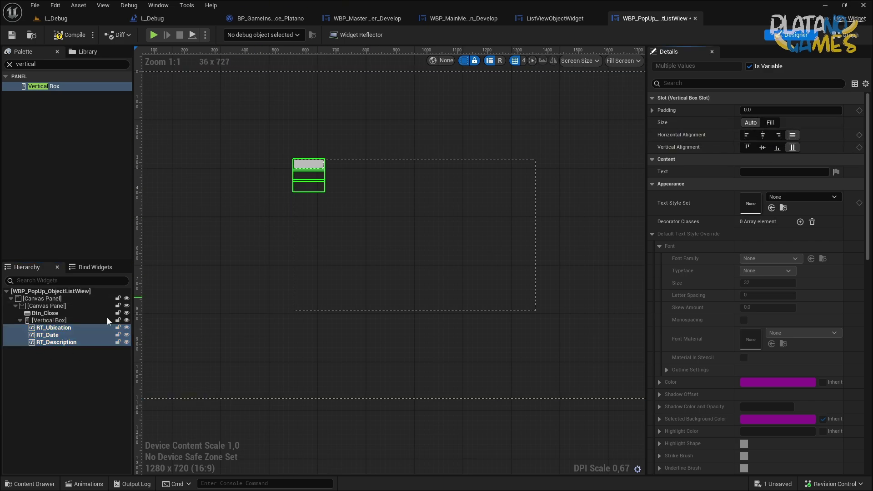
Anchor the Vertical Box to full stretch across the popup
click(36, 318)
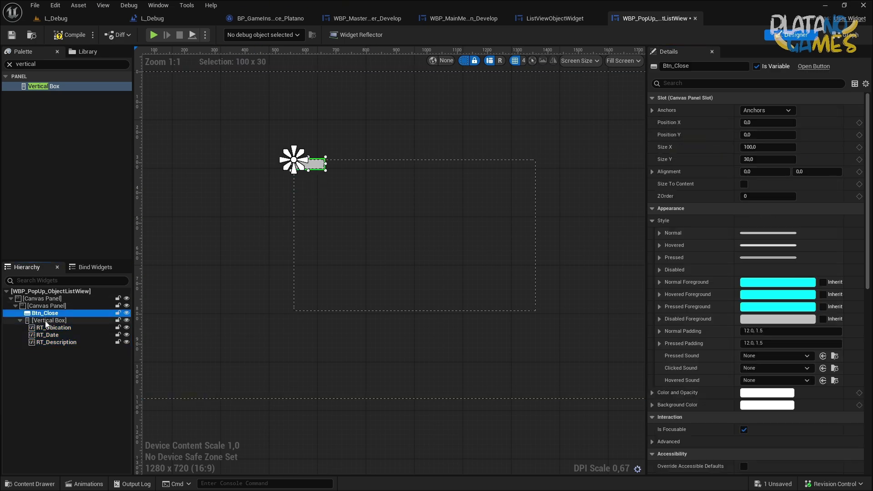
click(766, 117)
click(844, 217)
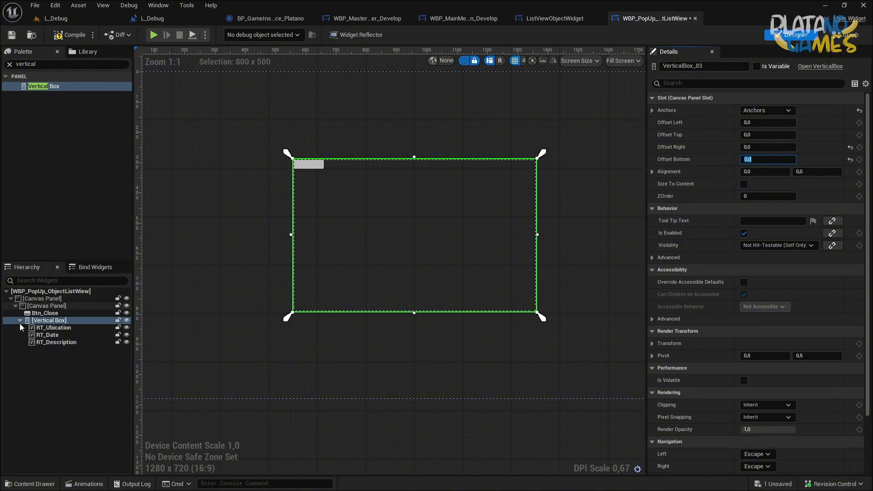
Anchor Btn_Close to the top-right corner with alignment 1.5 and -1.0
click(45, 313)
click(767, 110)
click(819, 133)
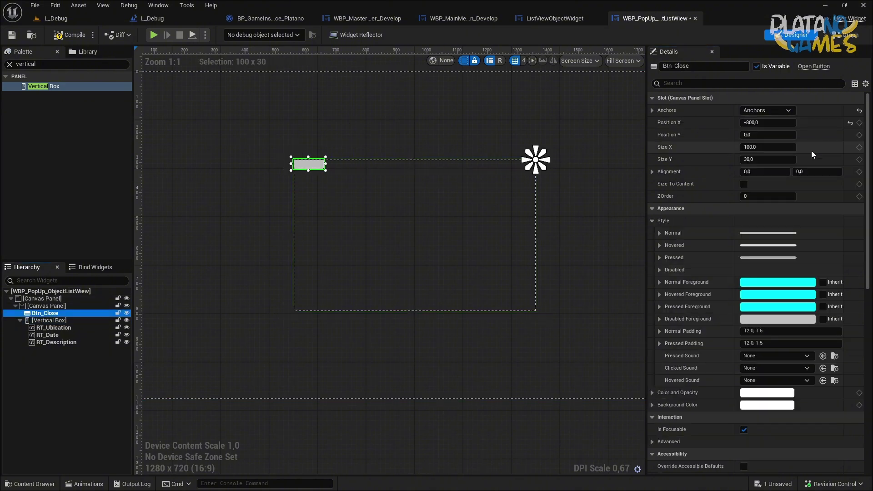
scroll(468, 191, up, 4)
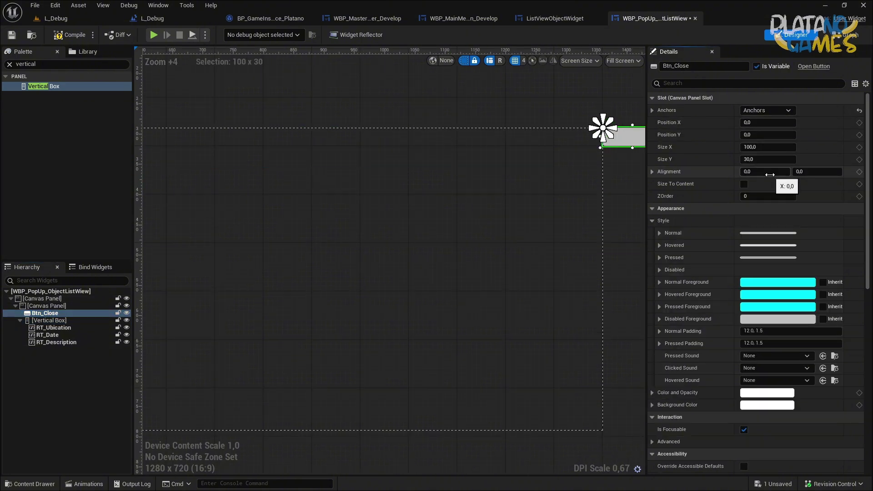
text(1)
key(Return)
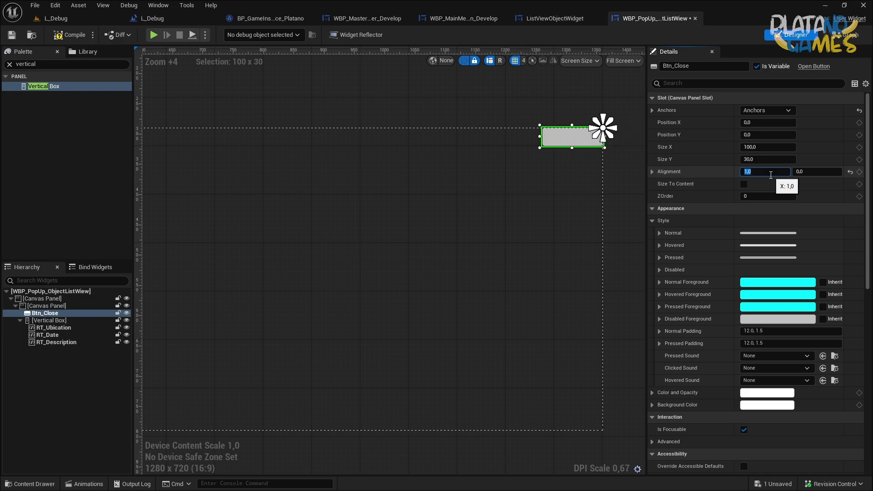
text(-1)
key(Return)
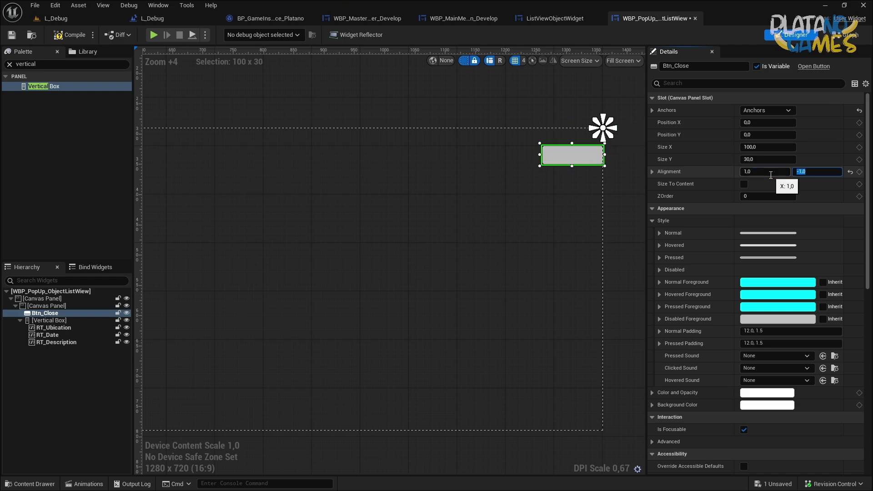
text(,5)
key(Return)
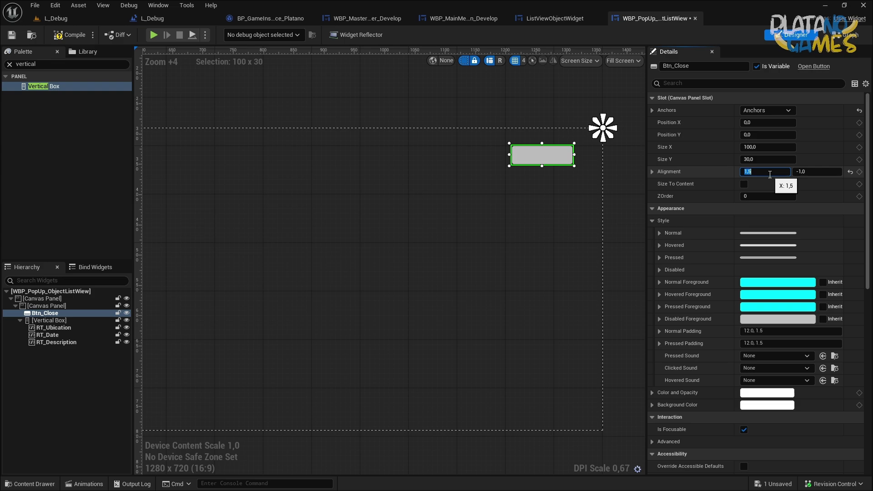
scroll(364, 232, down, 2)
Move Btn_Close into the Vertical Box below RT_Description
click(49, 320)
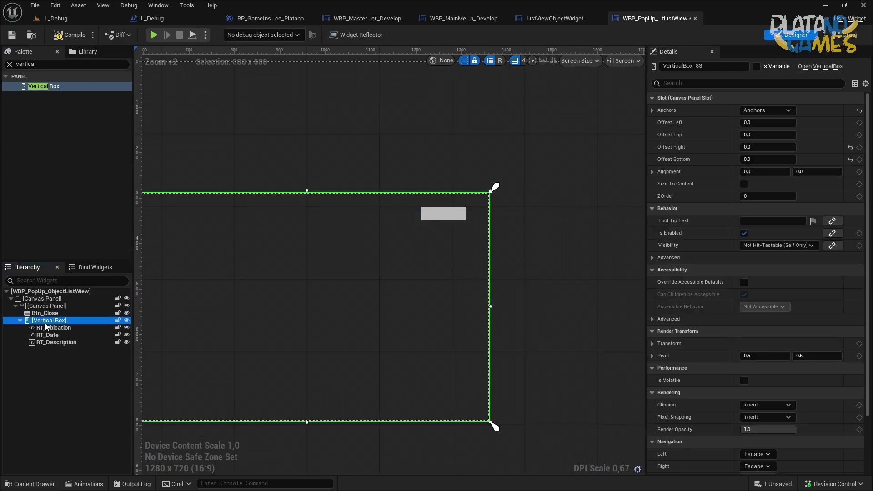
click(46, 313)
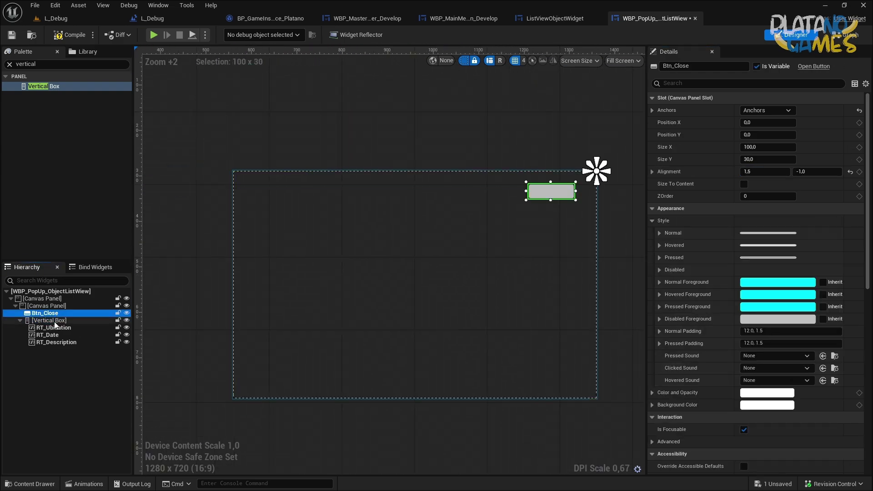
click(53, 322)
click(54, 327)
click(52, 335)
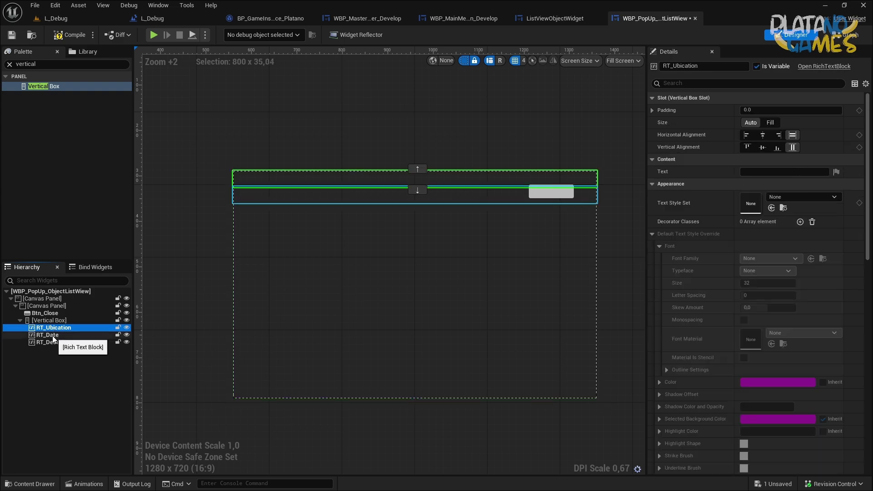
click(53, 342)
click(47, 321)
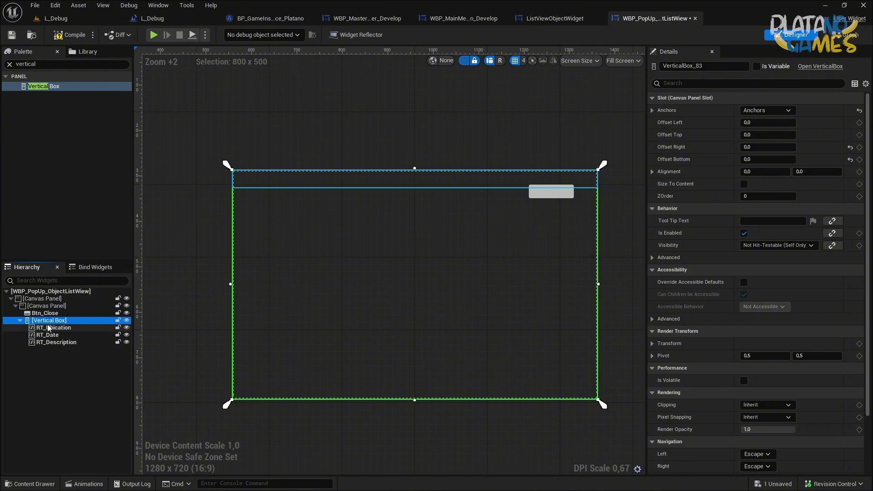
drag(46, 317, 50, 344)
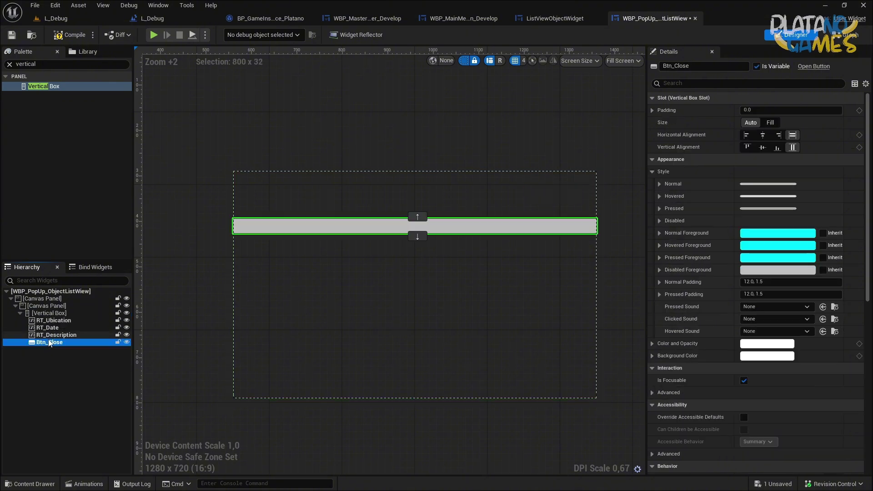
Center Btn_Close horizontally and vertically and nest an Overlay inside it
click(764, 138)
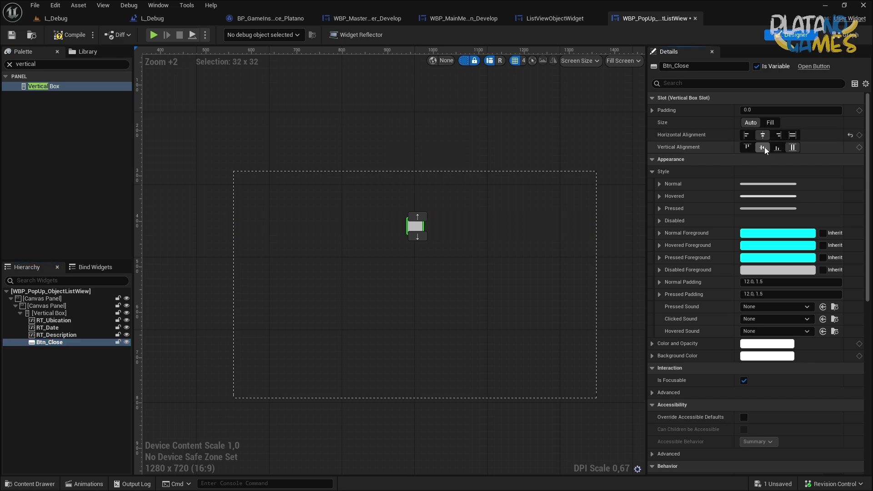
click(764, 148)
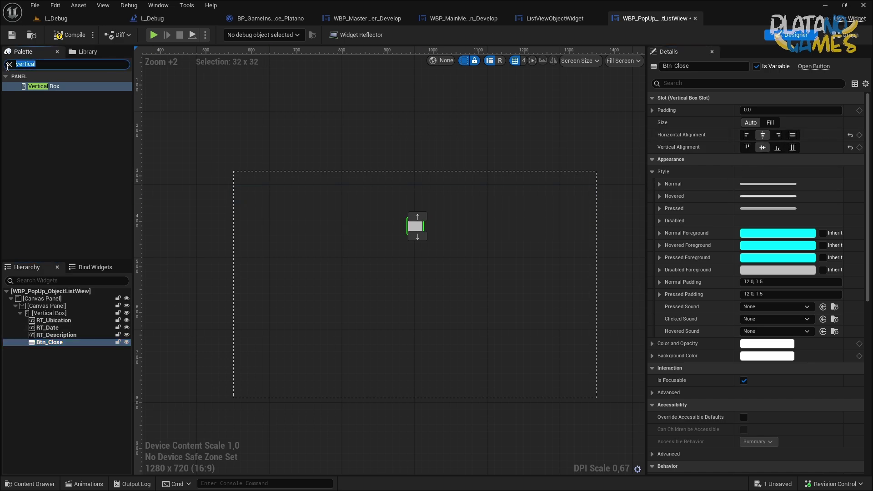
text(y)
click(59, 86)
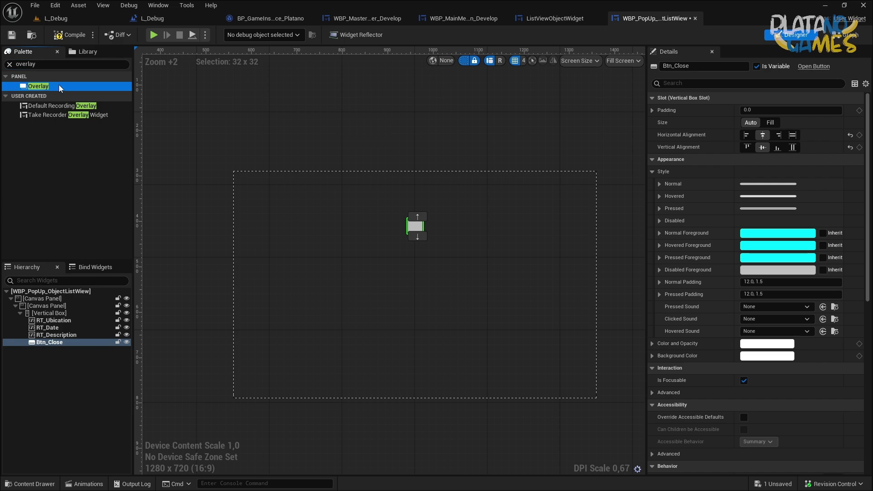
mouse_move(44, 344)
mouse_down()
mouse_move(49, 318)
mouse_move(42, 346)
mouse_move(49, 337)
mouse_up()
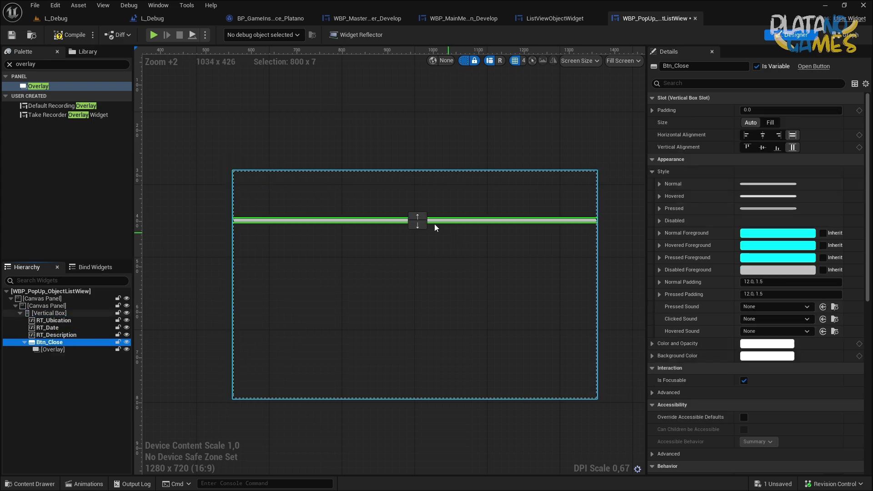
Move Btn_Close up to the top of the Vertical Box
click(417, 217)
click(417, 201)
click(418, 185)
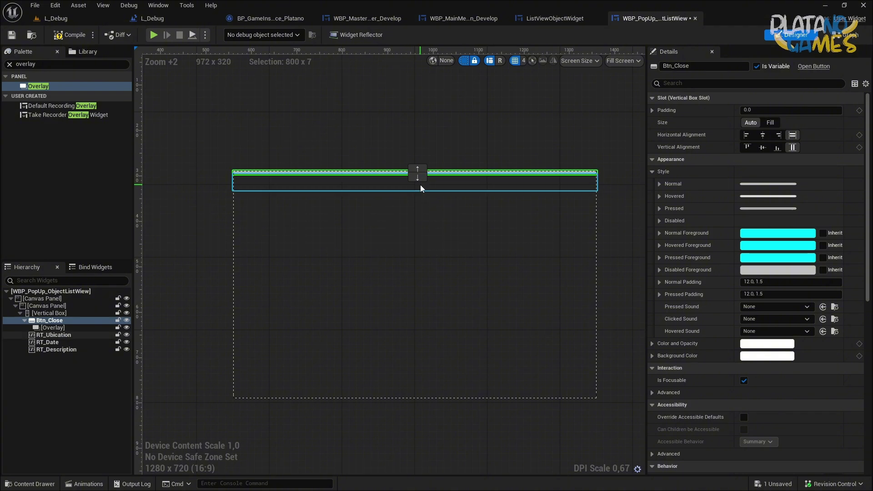
Set the text of RT_Ubication, RT_Date and RT_Description to Ejemplo
click(49, 337)
text(plo)
key(Return)
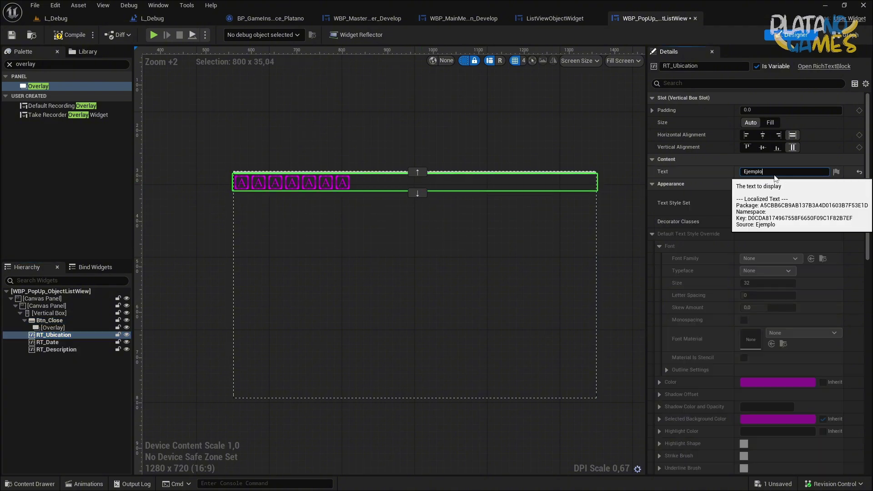
click(64, 342)
ctrl+click(79, 348)
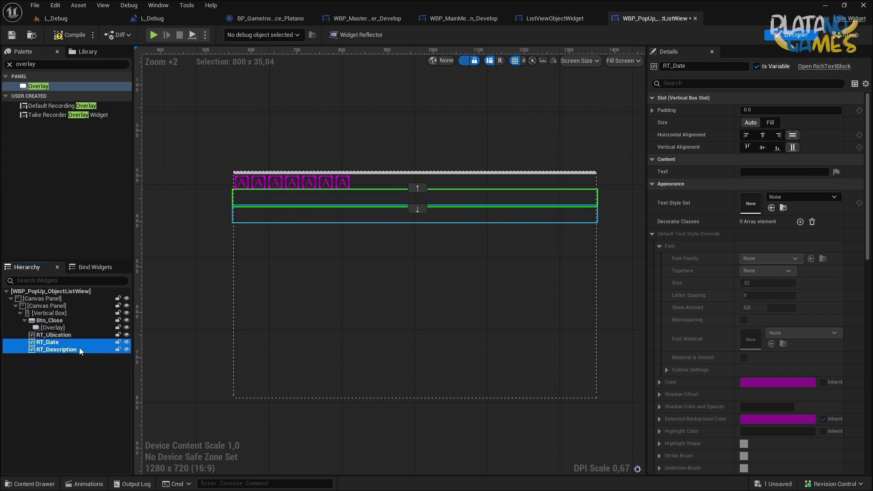
click(772, 172)
text(plo)
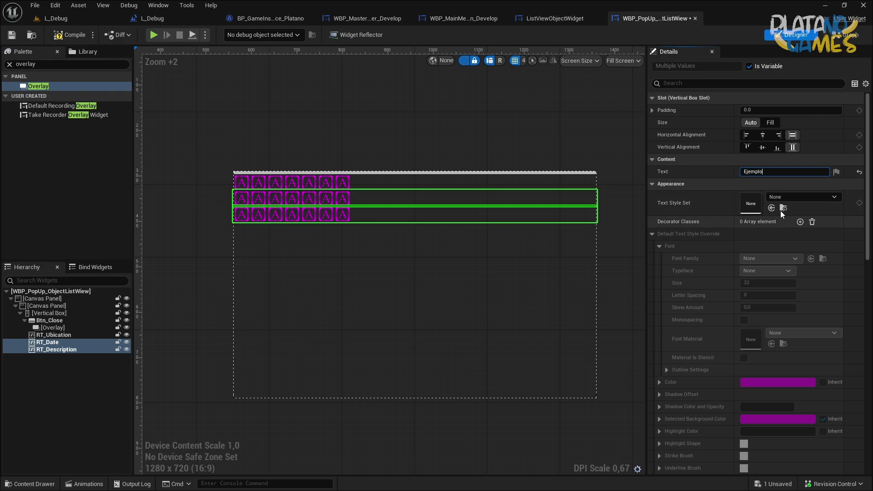
Assign the Styles_Texts text style set to the rich text blocks and compile the widget
click(803, 197)
click(780, 331)
click(59, 335)
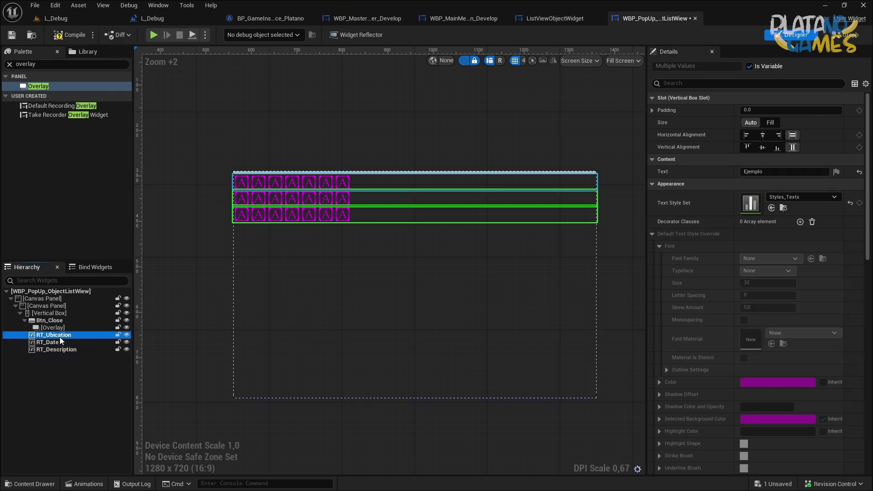
click(800, 196)
click(781, 321)
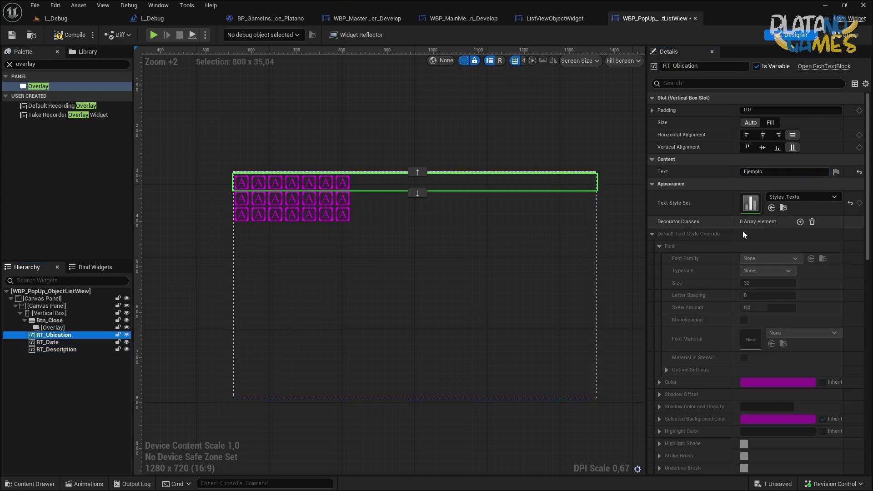
click(12, 37)
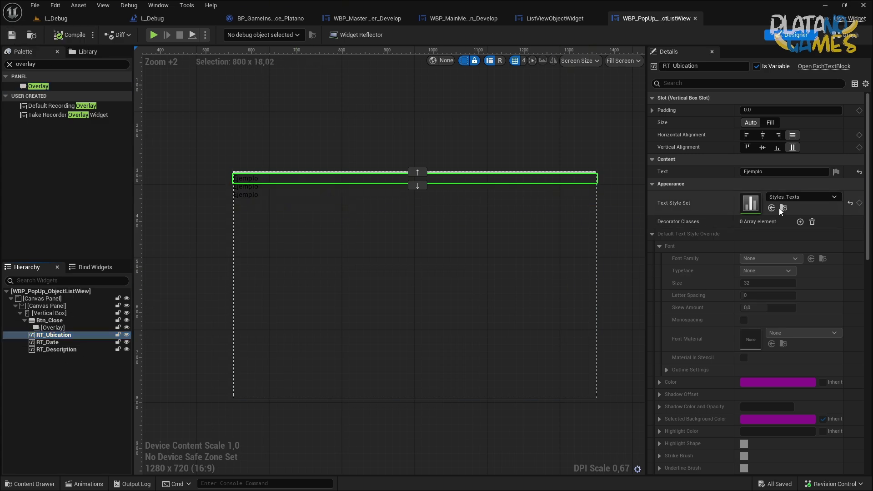
scroll(710, 327, down, 3)
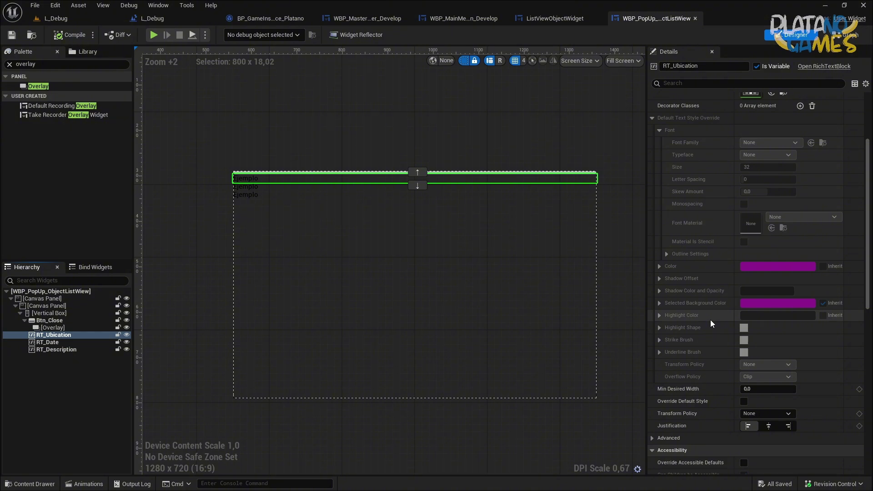
click(52, 328)
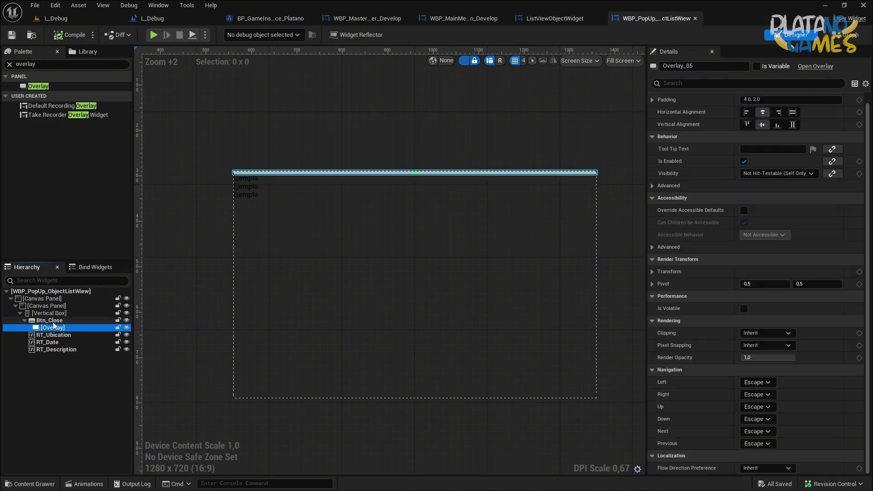
Put a Text widget reading Close in Btn_Close's Overlay and save
click(50, 65)
text(tex)
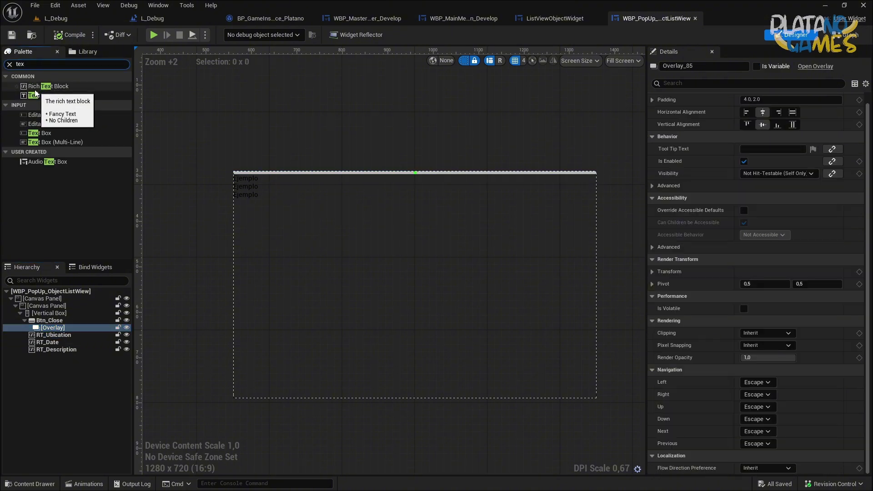
drag(34, 95, 54, 332)
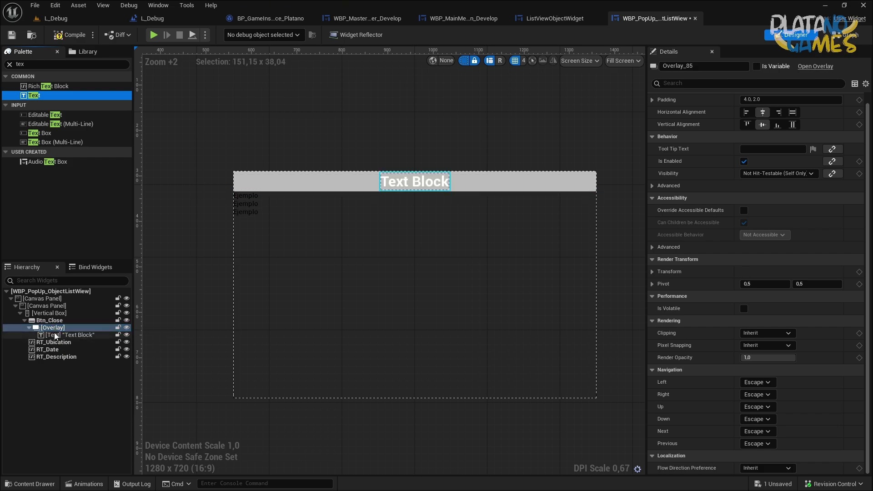
click(771, 149)
text(Close)
key(Return)
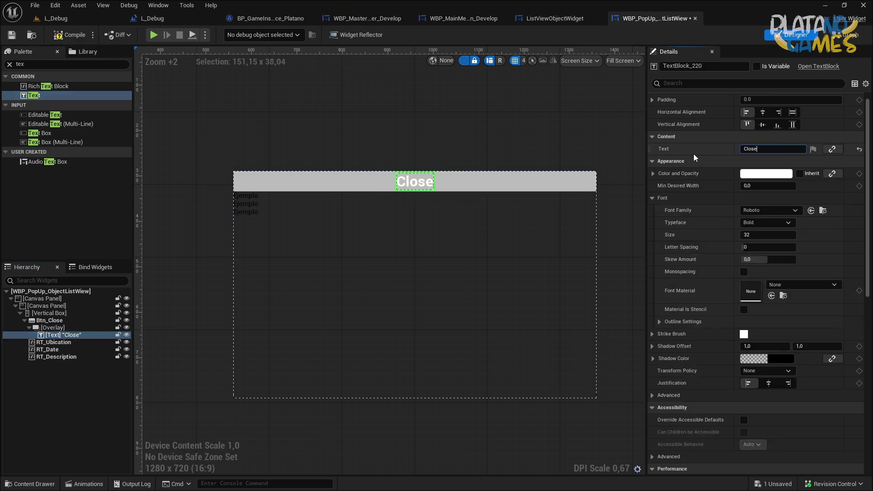
click(12, 35)
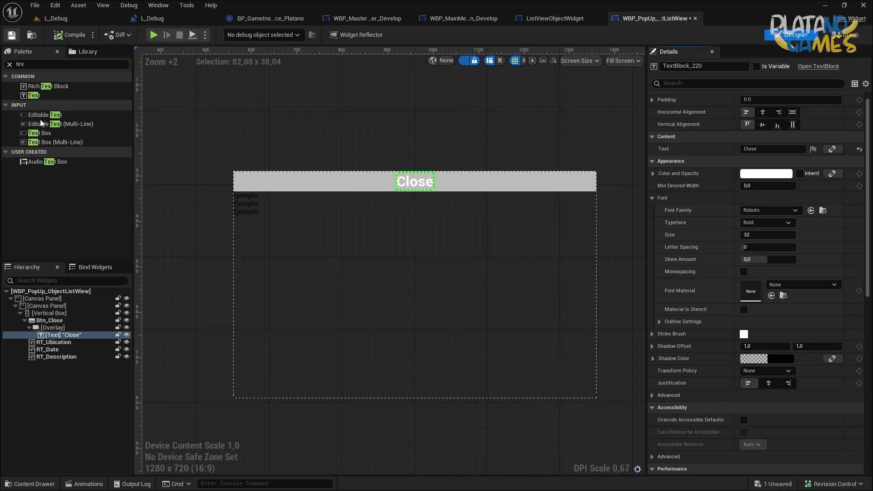
Give the three rich text blocks padding 25, then set RT_Ubication and RT_Date to 10
click(54, 342)
shift+click(56, 357)
click(777, 99)
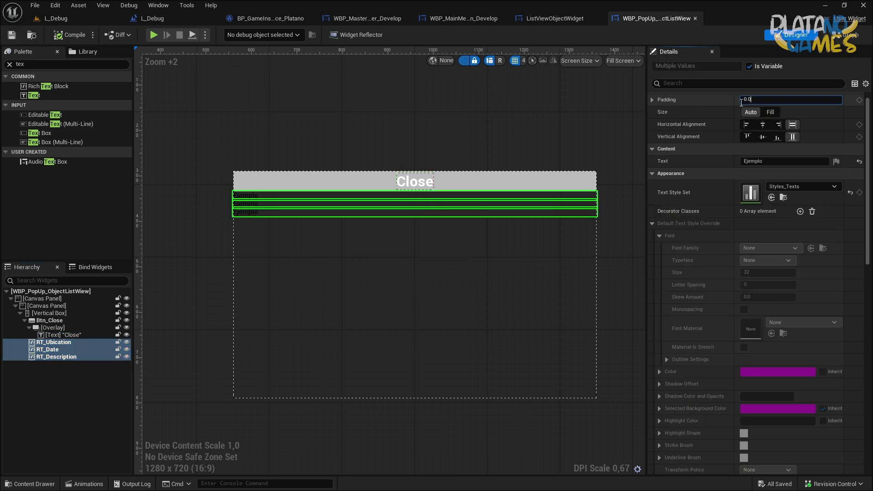
text(25)
key(Return)
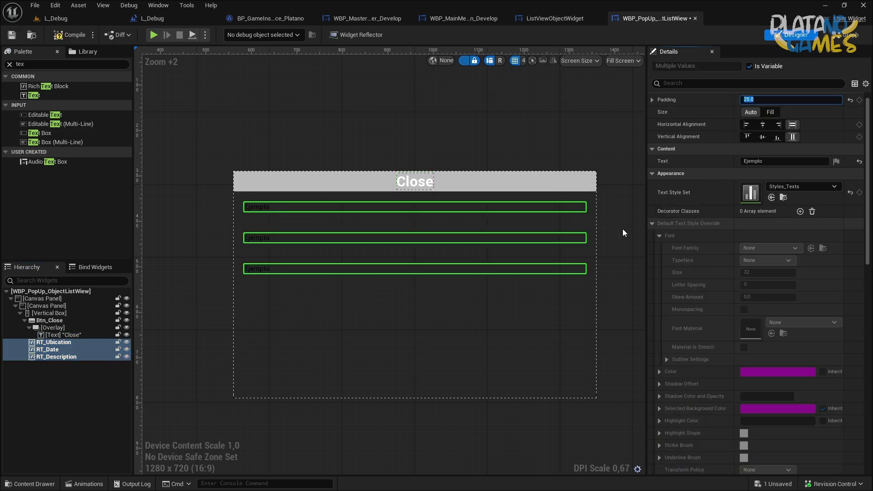
click(57, 357)
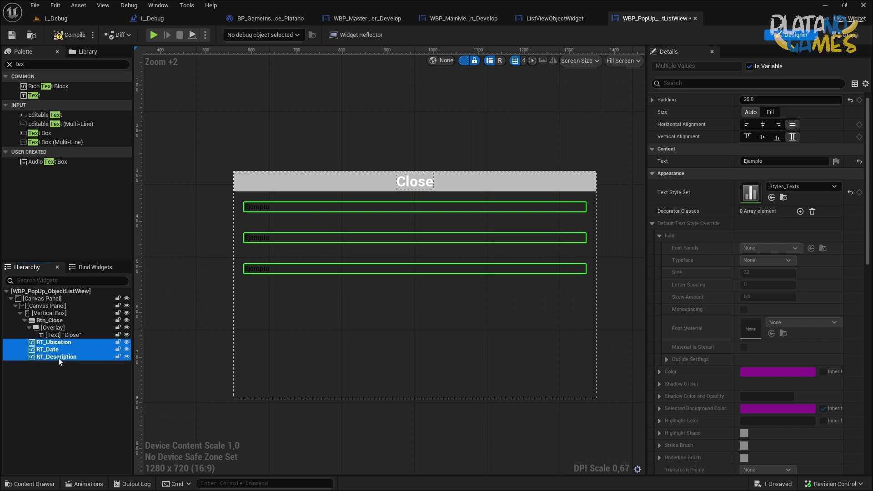
click(279, 238)
ctrl+click(296, 204)
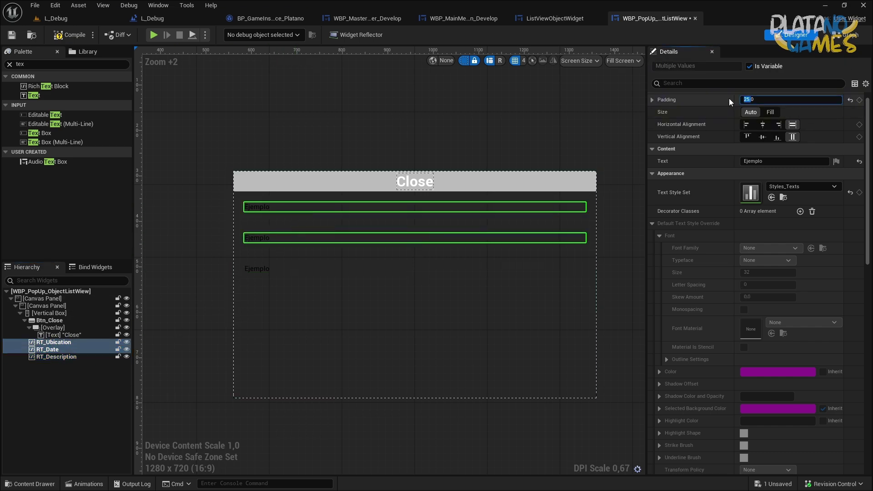
click(759, 101)
text(10)
key(Return)
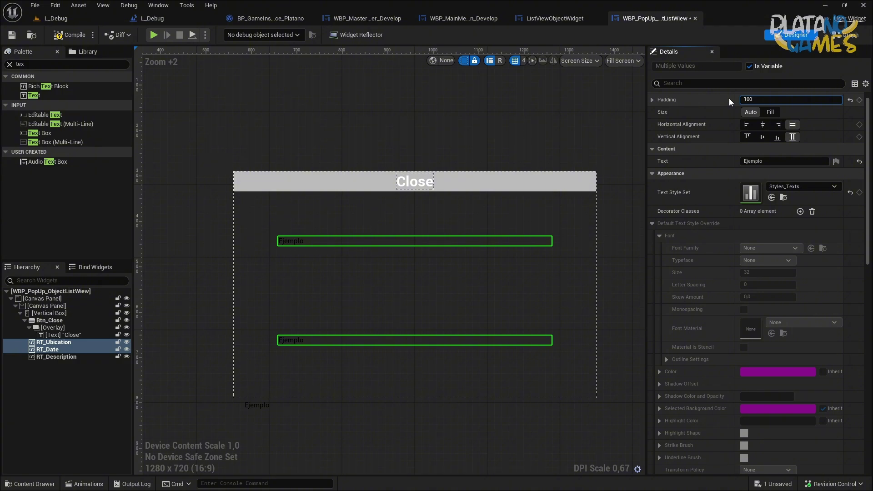
key(Return)
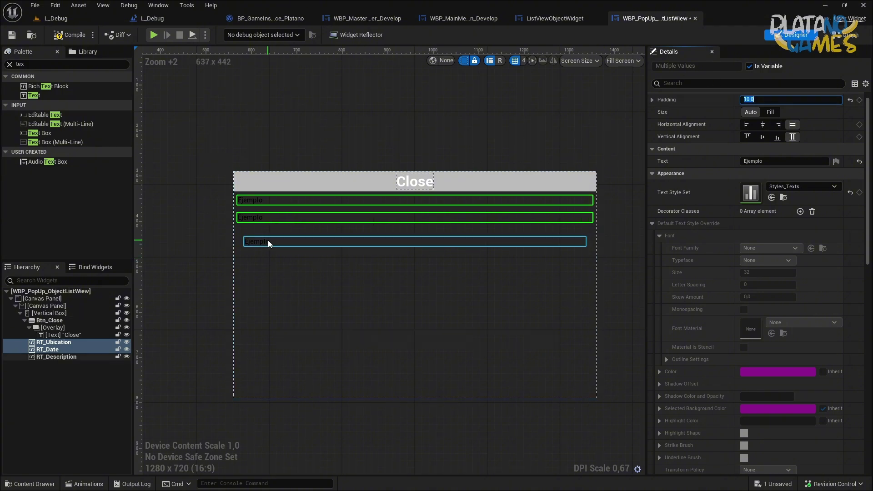
click(321, 245)
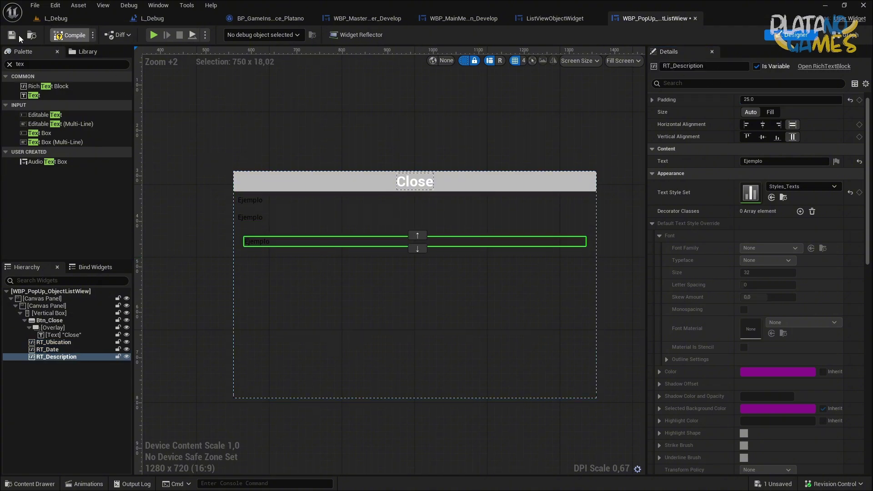
click(10, 64)
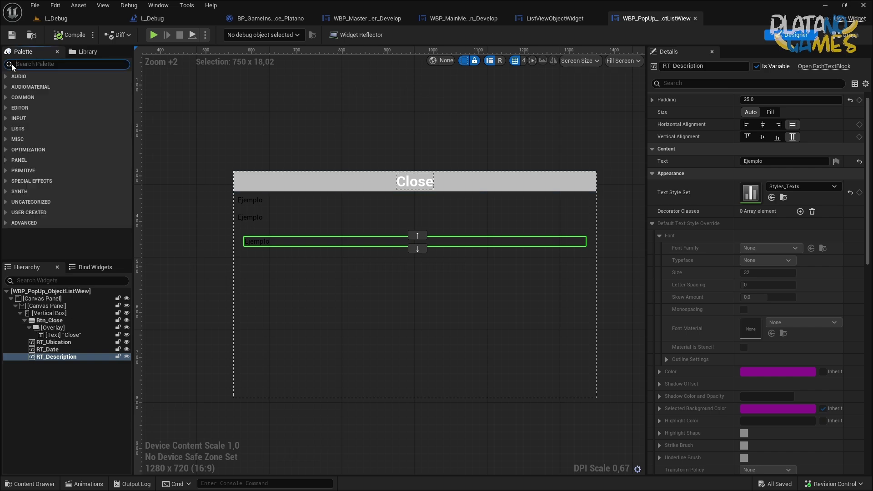
Add a Background Blur behind the Vertical Box, anchored full stretch with zero offsets
click(26, 181)
drag(45, 191, 46, 300)
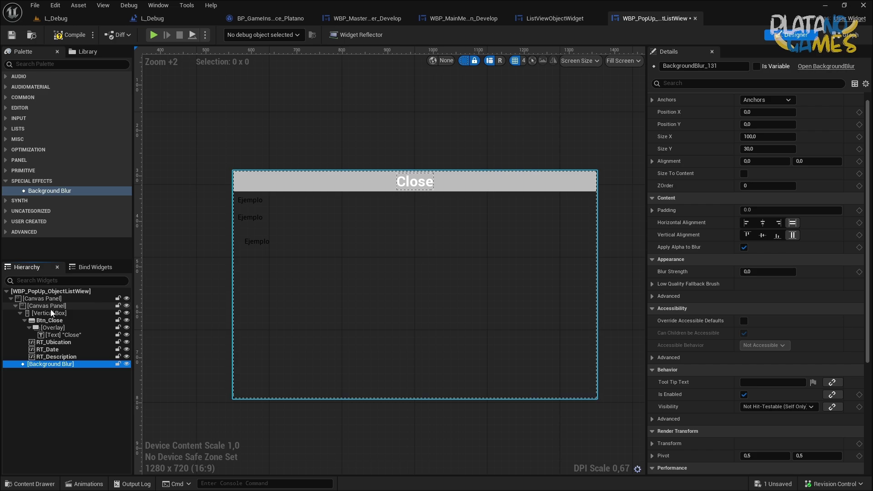
click(20, 313)
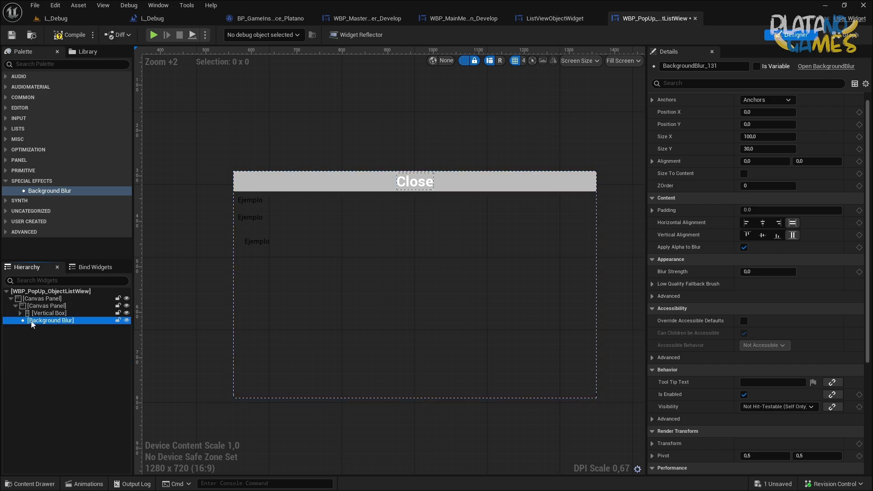
drag(33, 320, 34, 310)
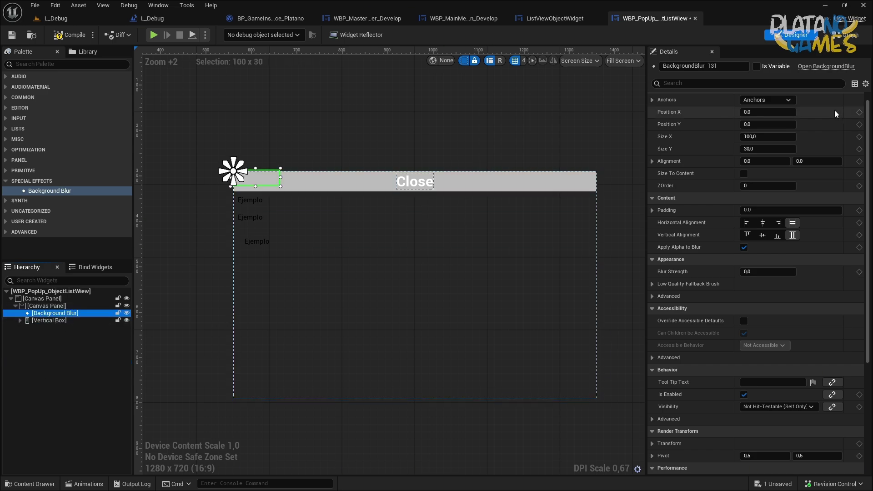
click(773, 100)
click(839, 207)
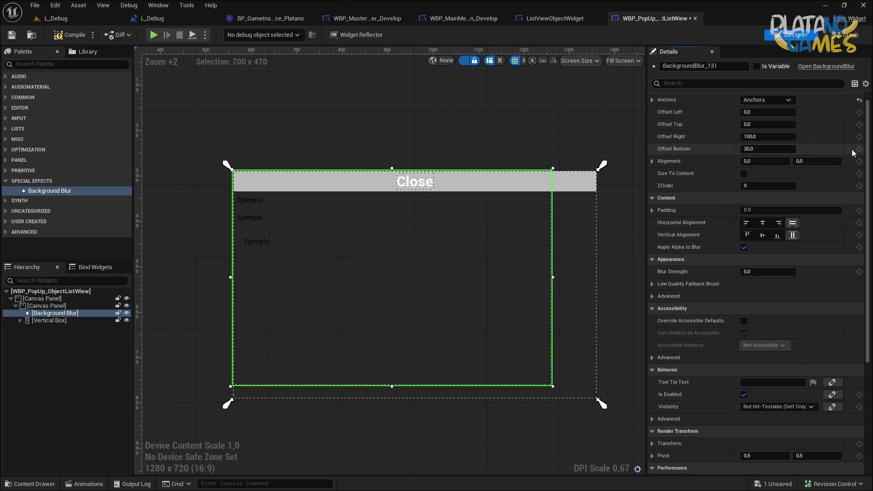
key(Tab)
text(0)
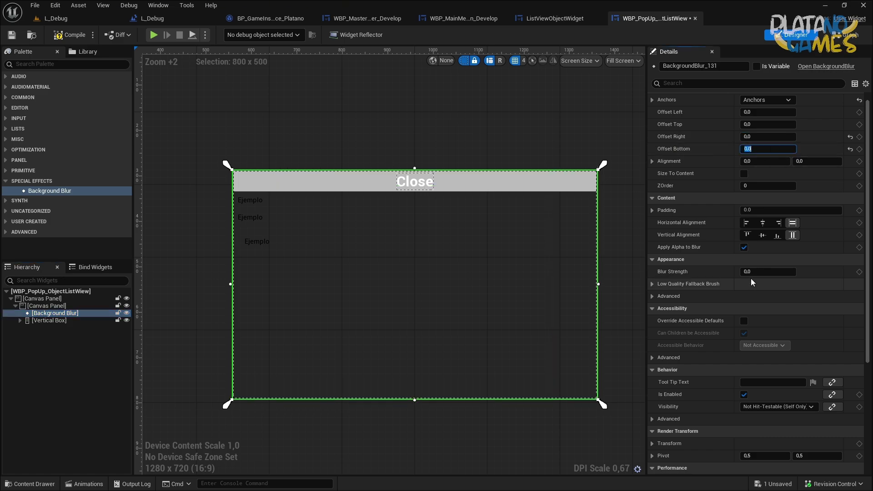
Set blur strength to about 48.8 and a custom blur radius of 67, then save
drag(755, 272, 762, 259)
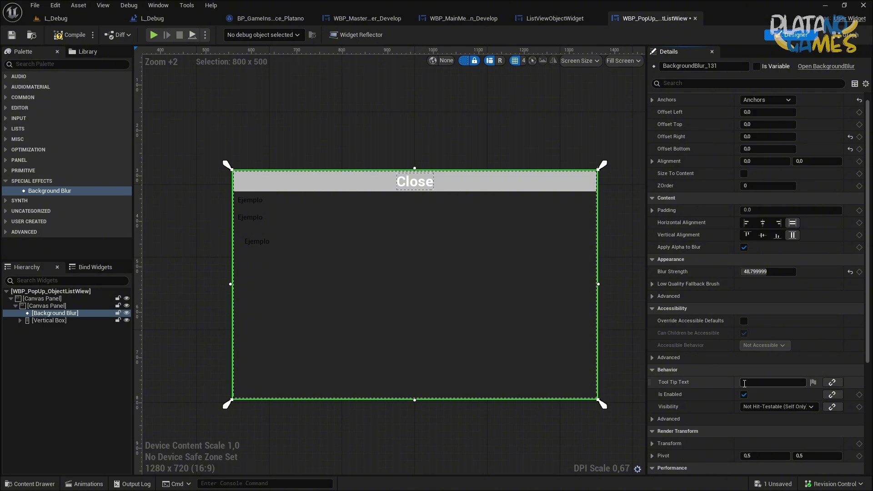
click(652, 284)
click(652, 358)
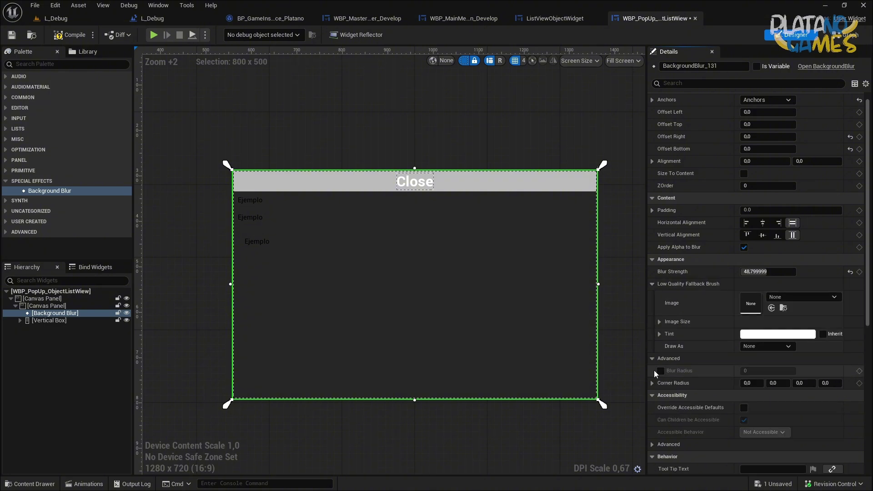
click(660, 371)
mouse_move(754, 371)
mouse_down()
mouse_move(778, 370)
mouse_move(745, 371)
mouse_up()
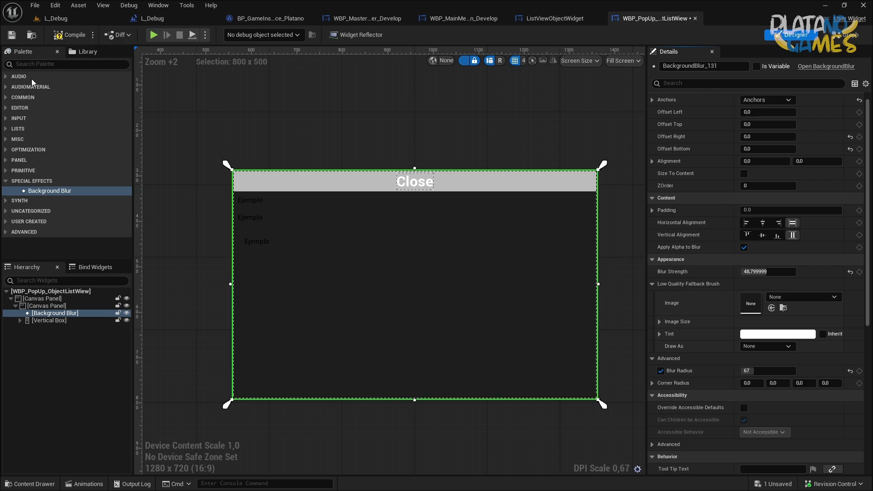
click(12, 35)
click(264, 198)
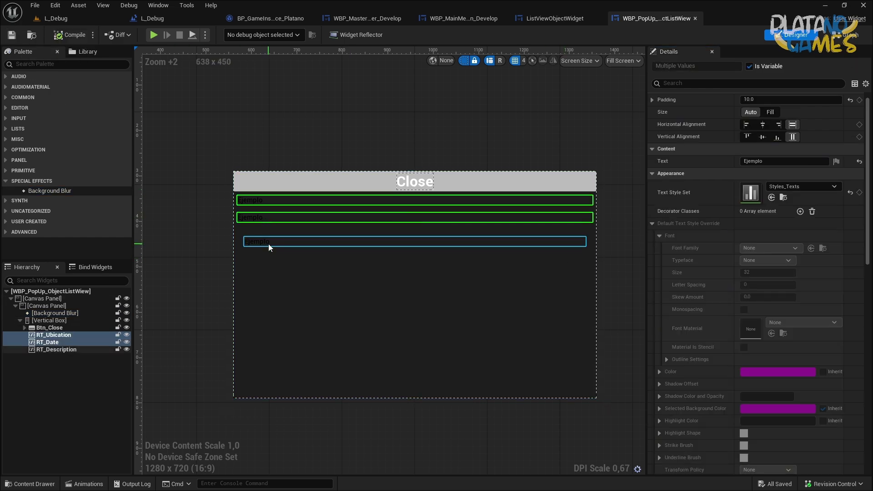
click(193, 271)
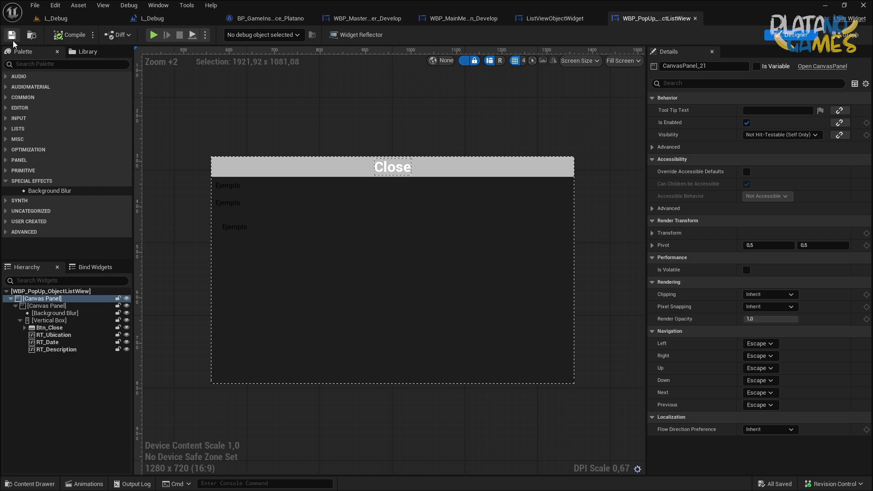
right_drag(154, 307, 160, 288)
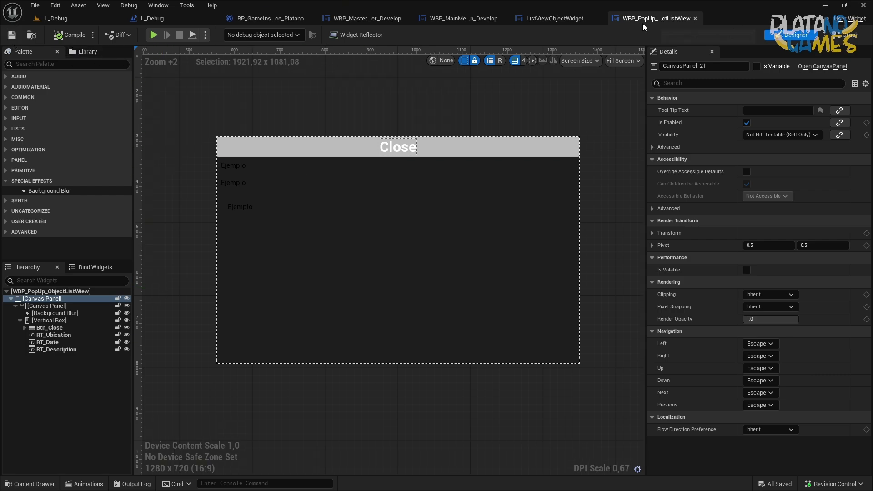
In ListViewObjectWidget, have On Clicked create a WBP_PopUp_ObjectListWiew widget
click(544, 20)
right_drag(380, 284, 311, 263)
right_click(397, 234)
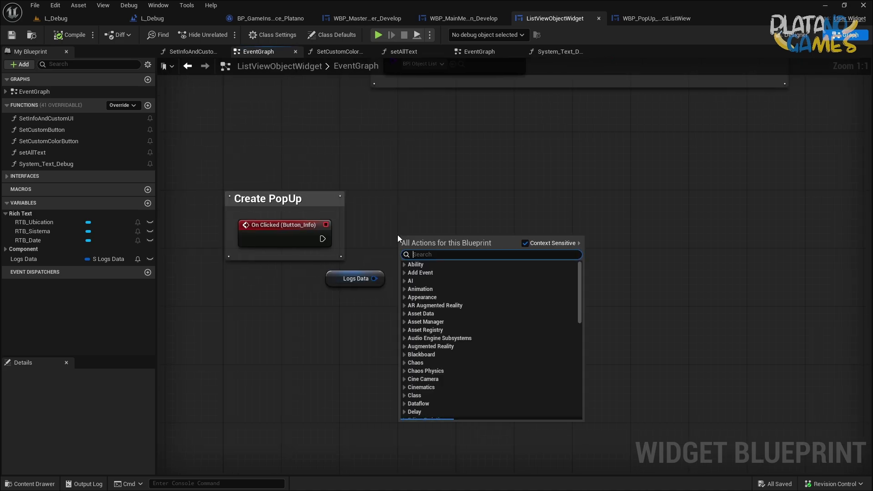
text(create wi)
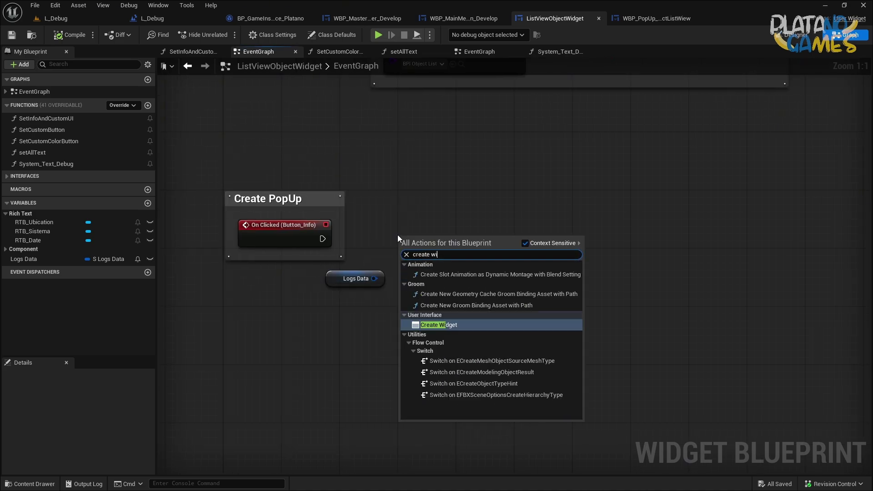
key(Return)
drag(403, 250, 324, 238)
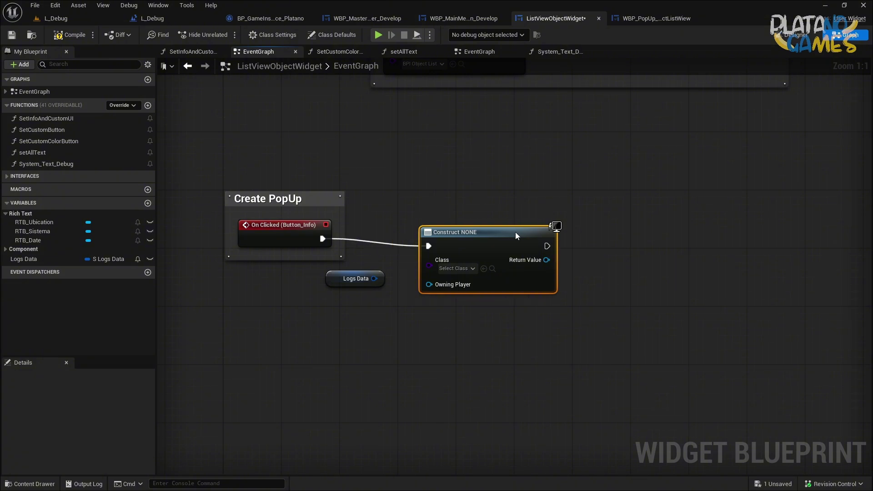
drag(515, 231, 544, 225)
click(492, 261)
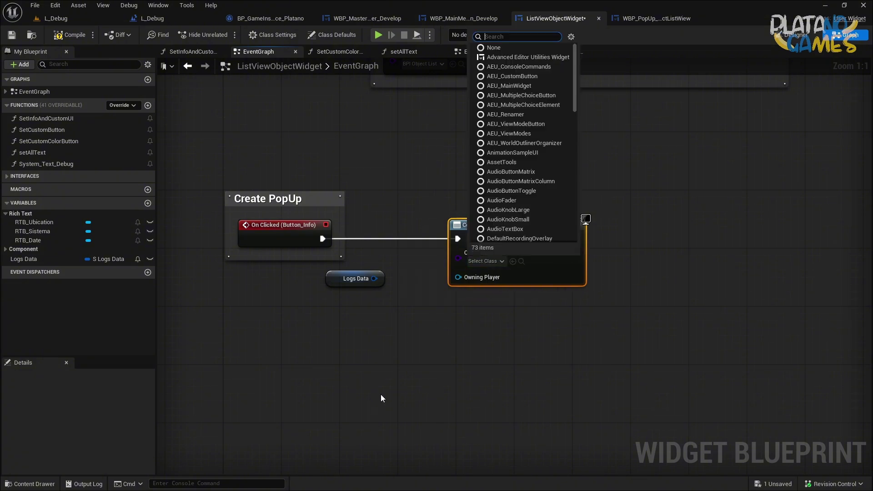
text(popup)
click(491, 296)
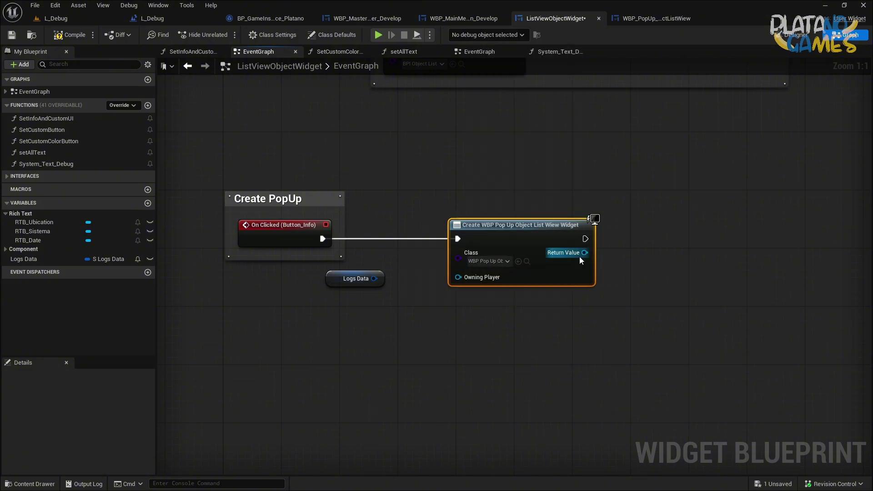
drag(584, 253, 631, 225)
text(add to v)
key(Return)
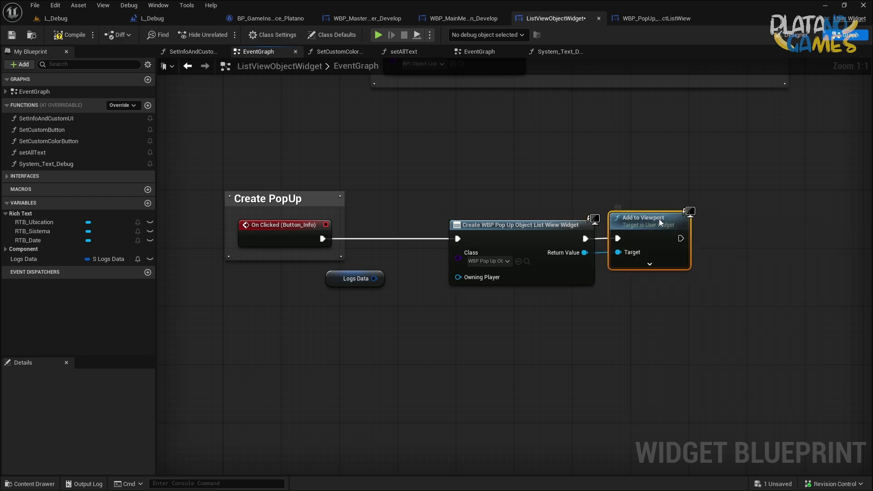
text(2147483647)
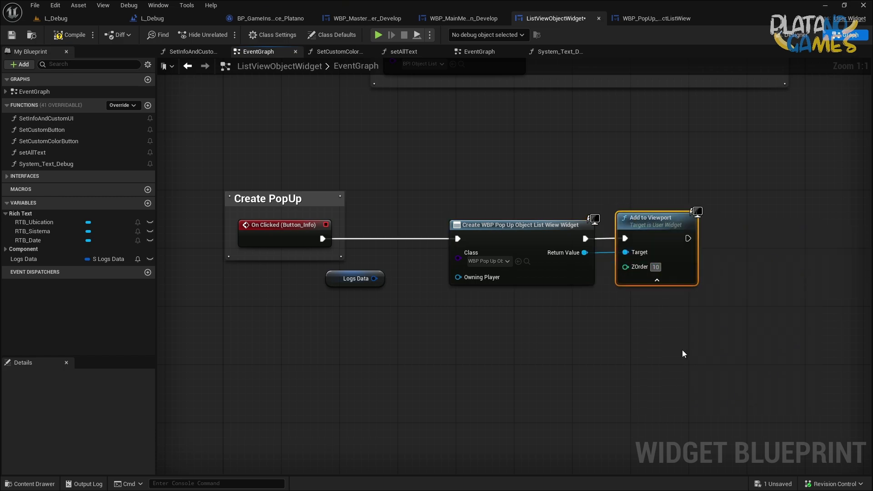
Move the Logs Data node beside Add to Viewport and save the list item blueprint
right_drag(680, 350, 632, 340)
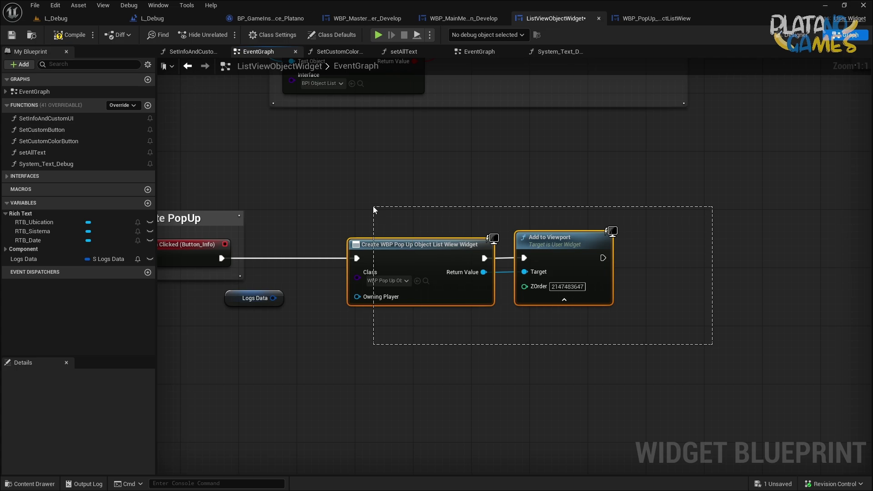
mouse_move(307, 268)
mouse_down()
mouse_move(351, 305)
mouse_move(599, 306)
mouse_up()
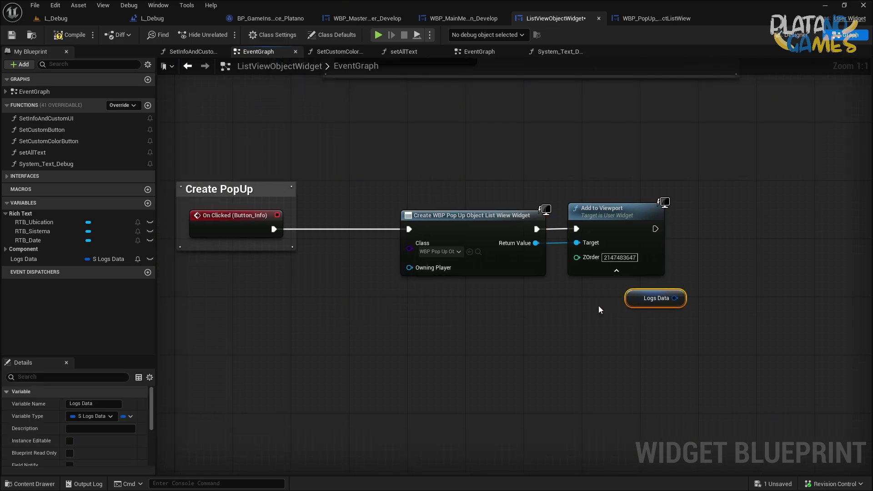
right_drag(599, 306, 602, 297)
mouse_move(632, 297)
mouse_down()
mouse_move(579, 303)
mouse_move(307, 274)
mouse_up()
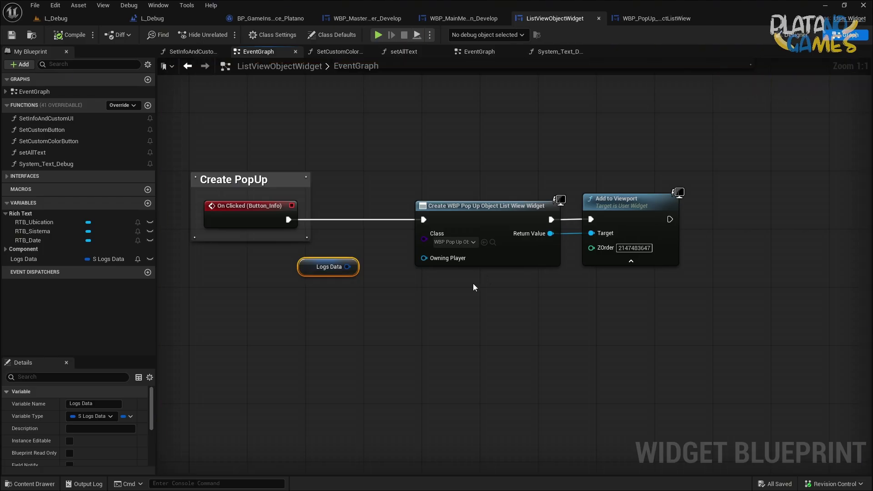
right_drag(380, 192, 408, 220)
click(11, 35)
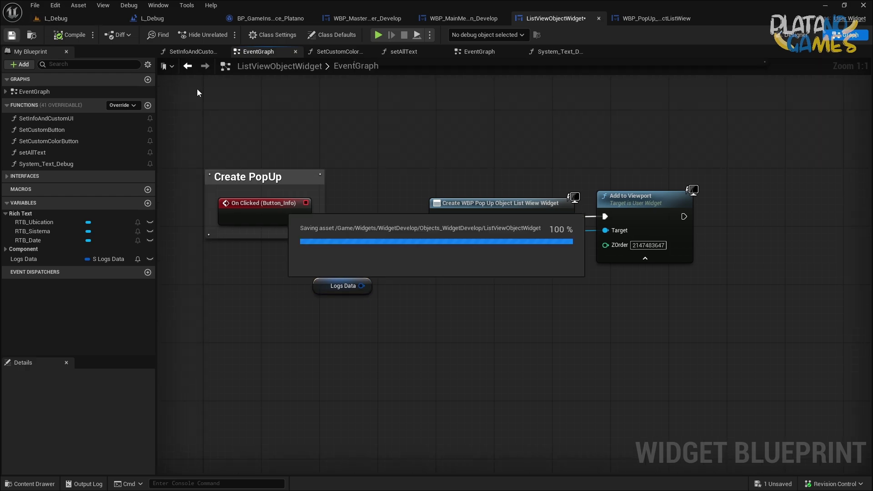
Open the WBP_PopUp widget's layout
right_drag(361, 127, 401, 186)
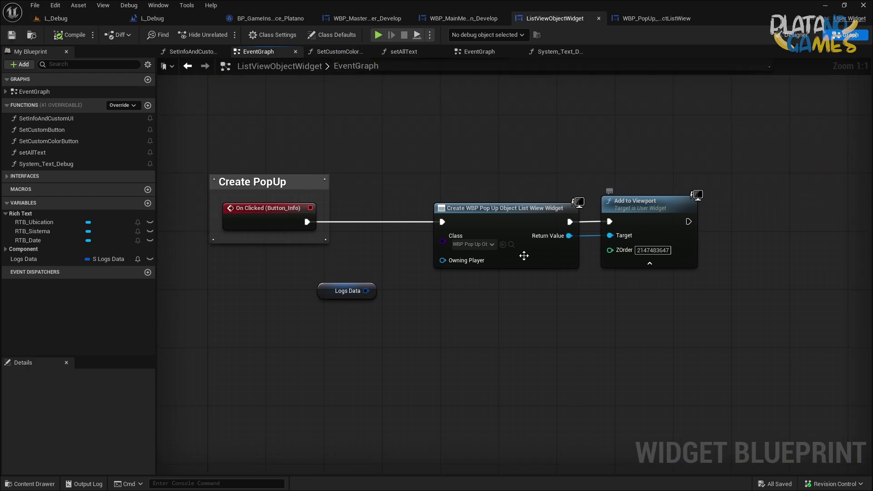
mouse_move(524, 255)
right_down()
mouse_move(478, 247)
mouse_move(296, 142)
right_up()
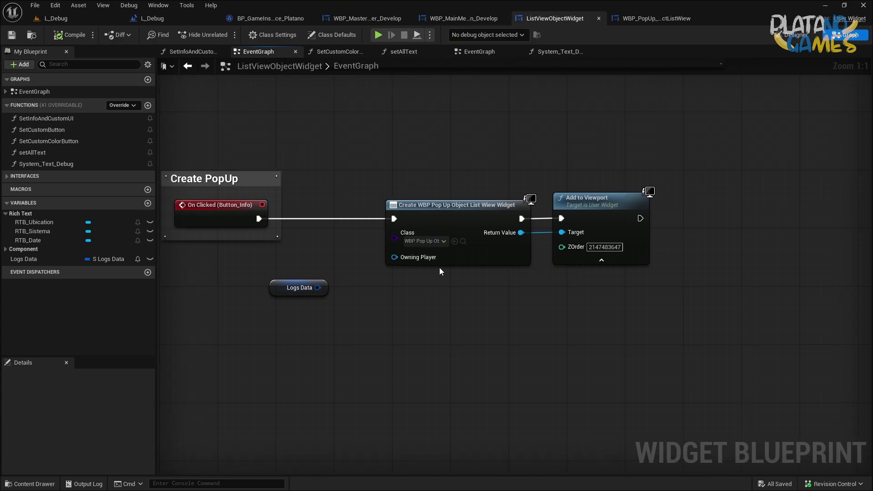
click(665, 19)
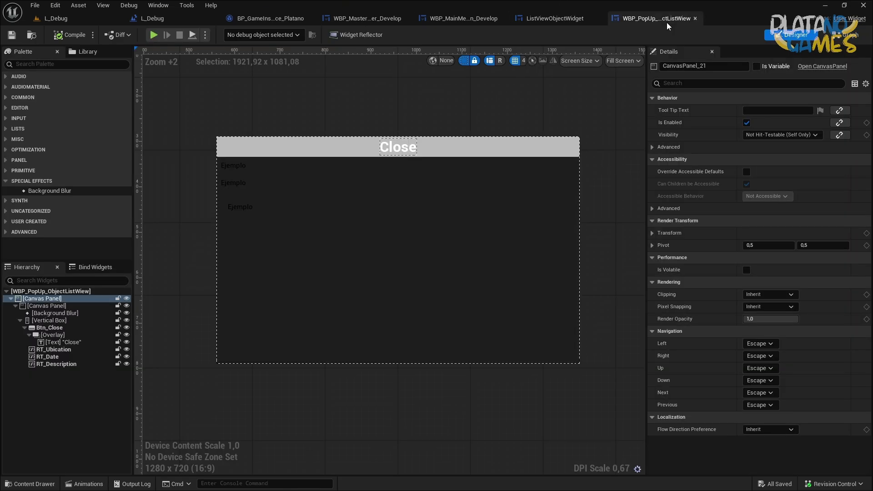
Select the popup's Btn_Close button in the designer
click(264, 180)
click(279, 202)
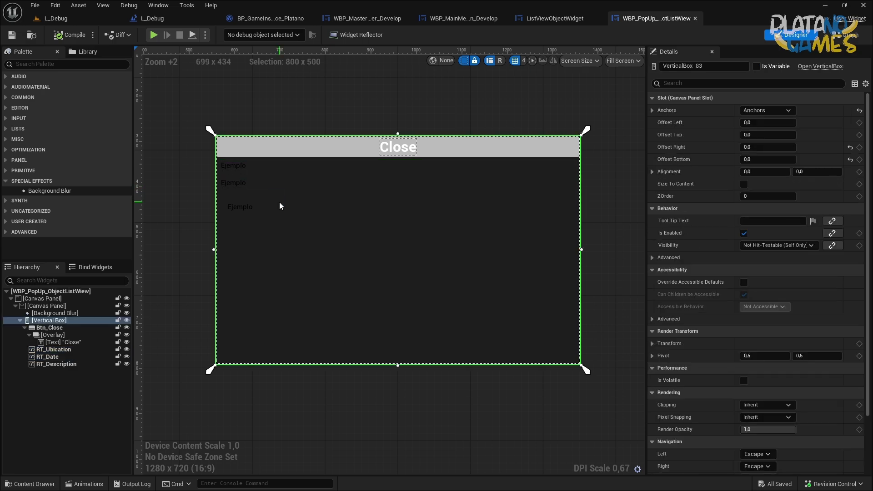
click(279, 211)
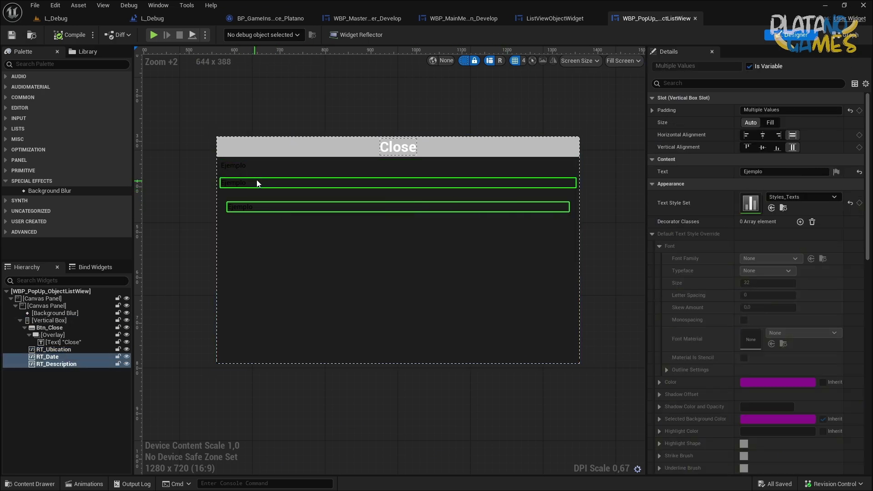
click(269, 150)
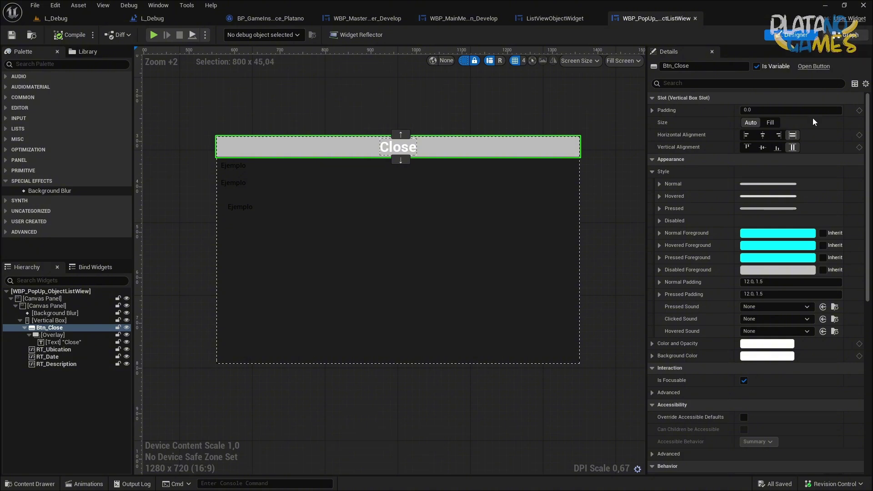
Wire Btn_Close's On Clicked event to Remove from Parent, then start a play test
click(848, 35)
scroll(62, 428, down, 5)
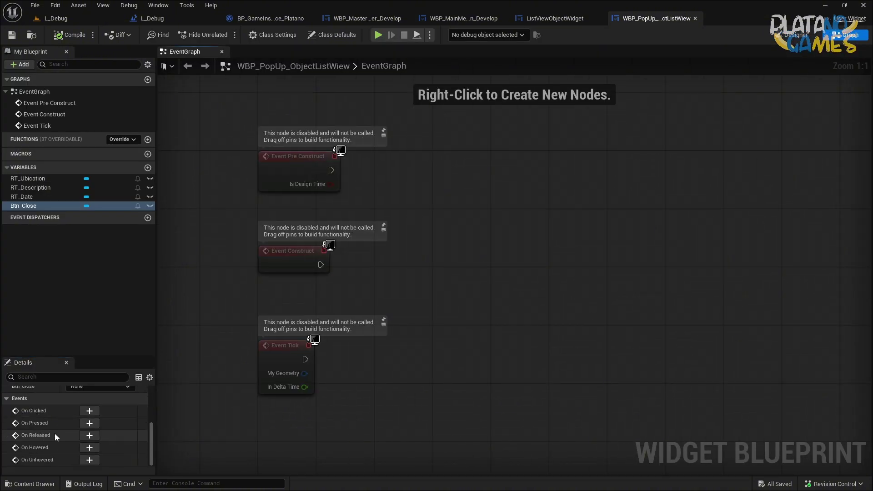
click(86, 410)
right_click(454, 284)
text(remove from parent)
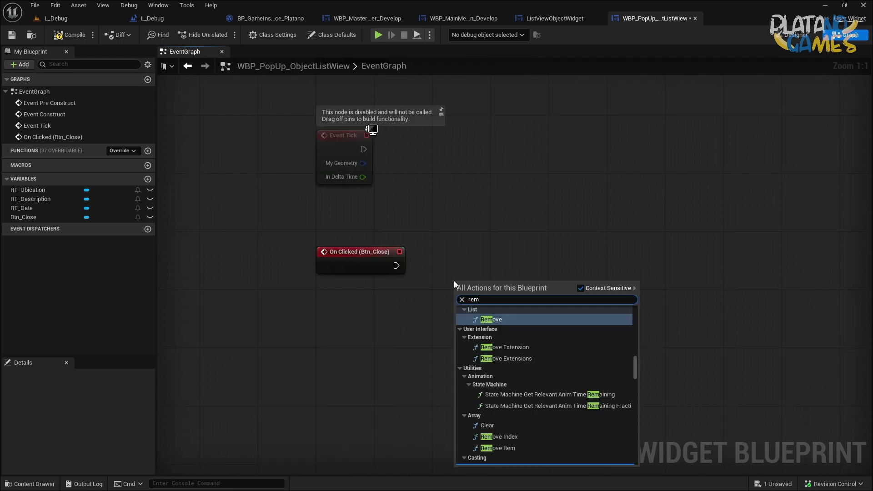
key(Return)
mouse_move(456, 301)
mouse_down()
mouse_move(365, 268)
mouse_move(396, 265)
mouse_up()
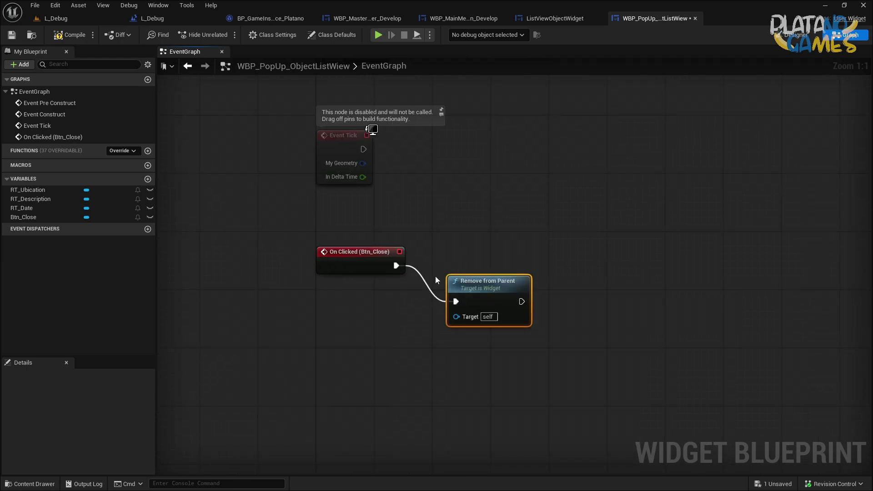
key(q)
click(380, 38)
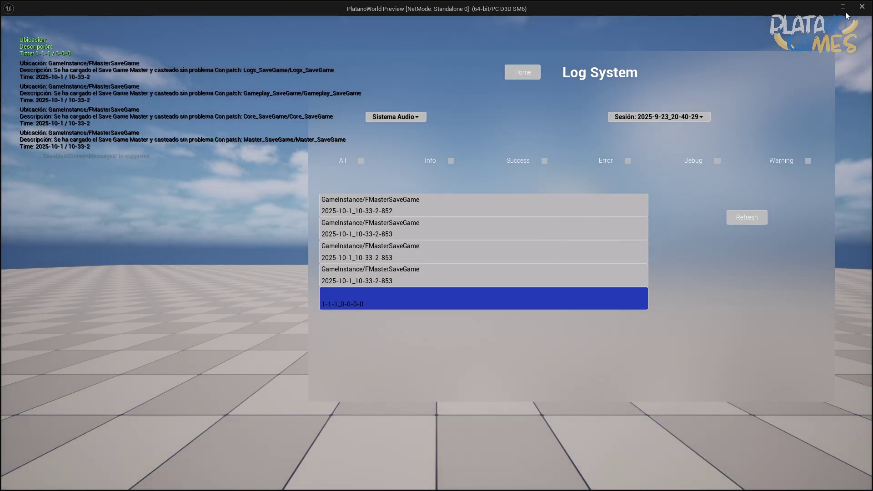
Stop the test, save the popup, and set BP_GameInstance_Platano's Add to Viewport ZOrder to 1, then compile
click(862, 6)
click(14, 38)
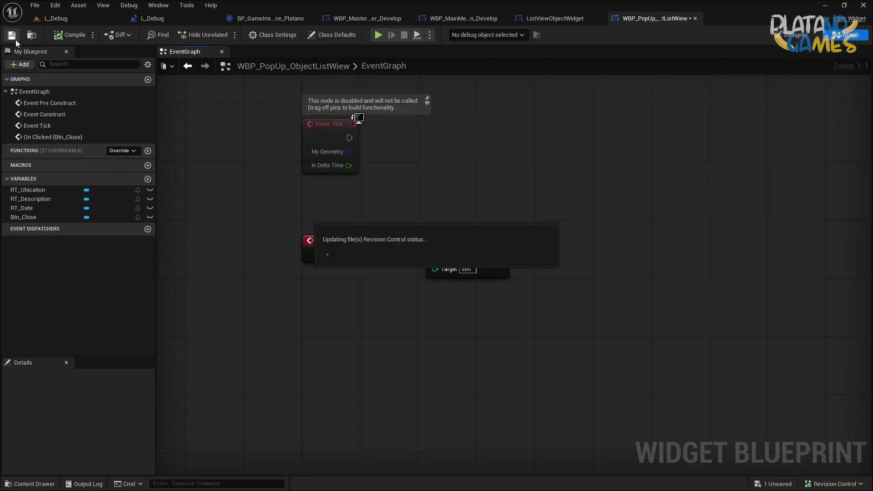
click(249, 19)
mouse_move(297, 167)
right_down()
mouse_move(284, 166)
mouse_move(331, 160)
right_up()
scroll(399, 200, up, 6)
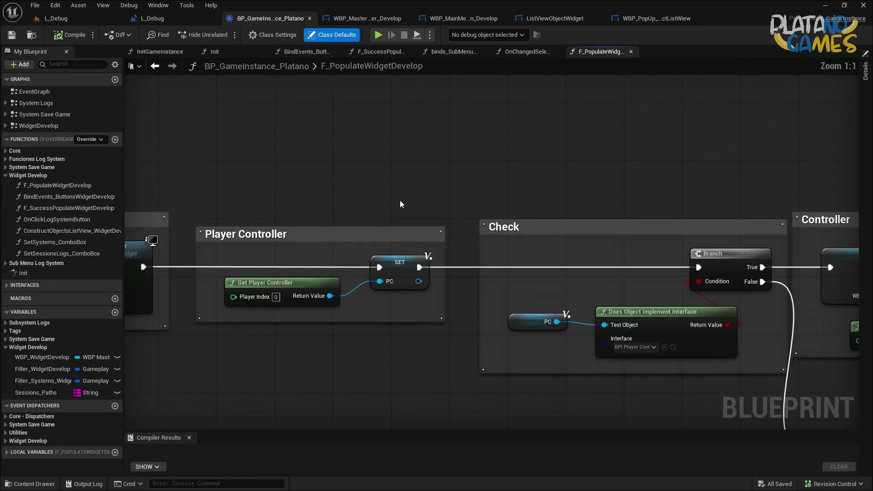
mouse_move(399, 200)
right_down()
mouse_move(464, 256)
mouse_move(574, 234)
right_up()
drag(573, 235, 548, 231)
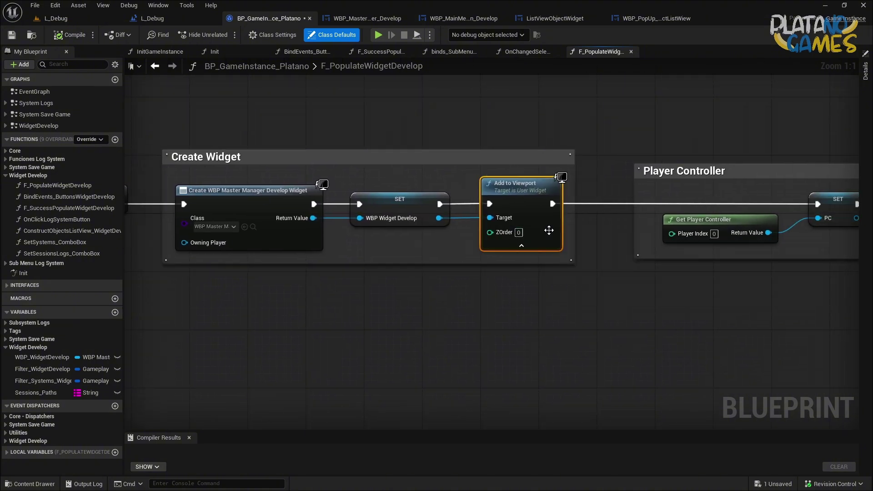
text(1)
click(504, 288)
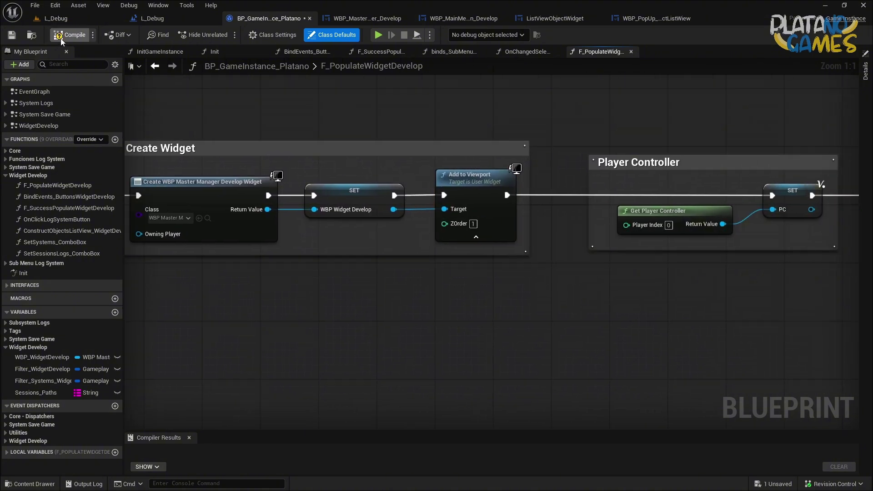
click(8, 40)
Set the popup's ZOrder to 2 in ListViewObjectWidget, then play and open the popup from a list entry
click(553, 19)
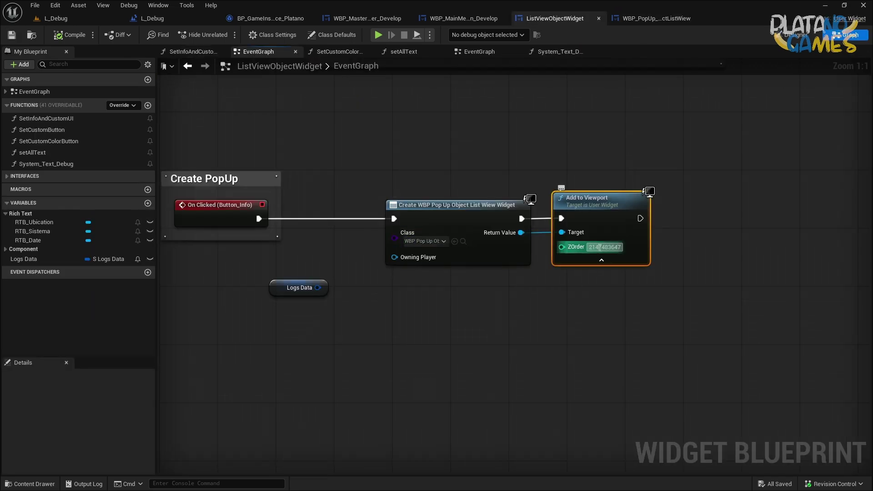
text(2)
click(546, 282)
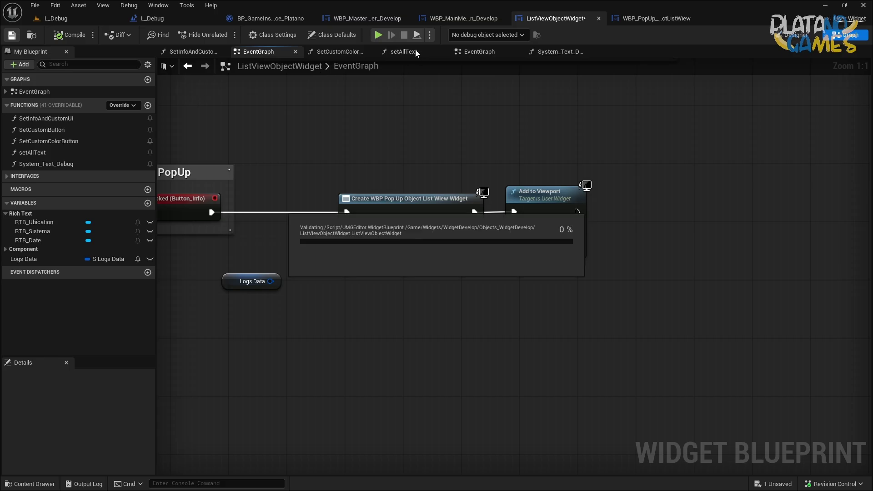
key(alt+p)
click(462, 205)
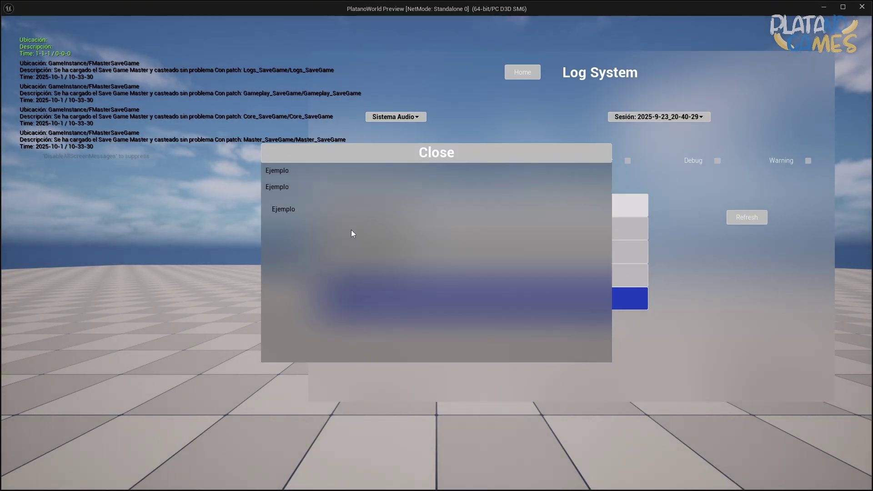
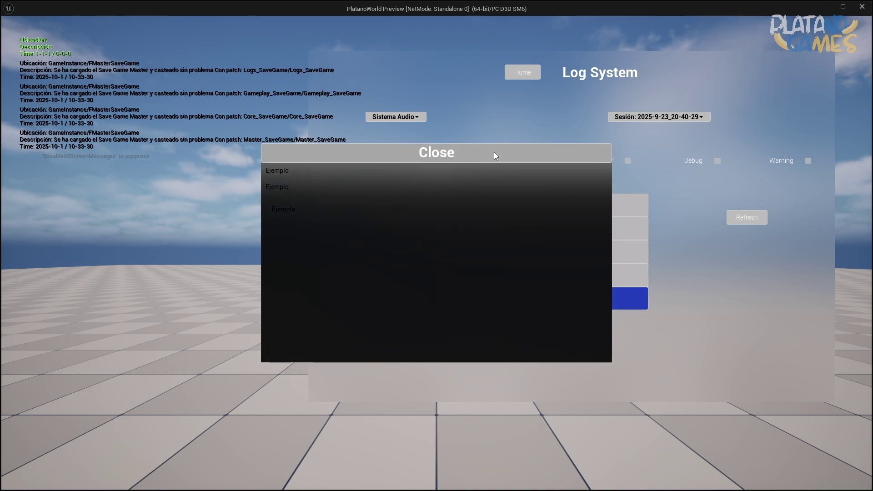
Open and close several log rows' detail popups, each showing only placeholder Ejemplo text
click(478, 155)
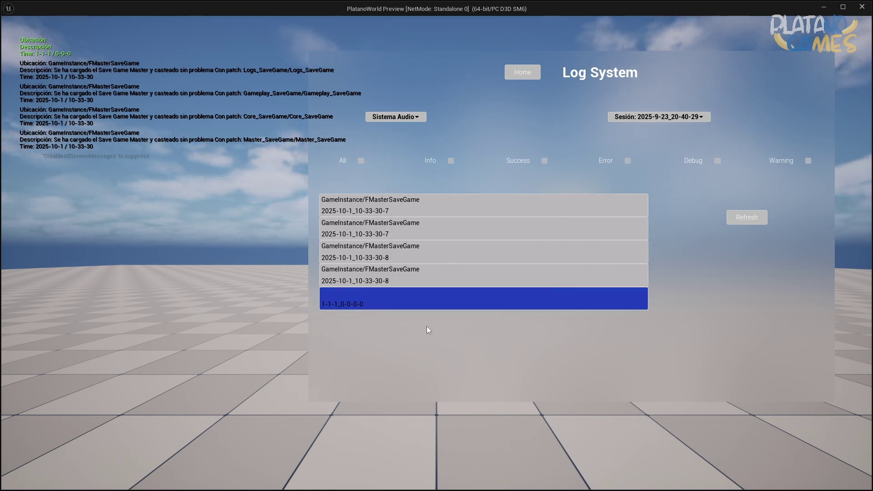
click(421, 236)
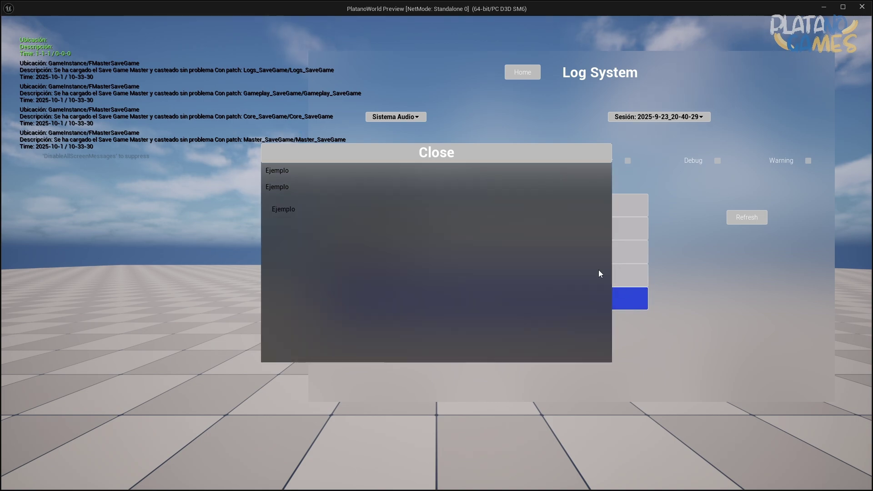
click(517, 157)
click(470, 282)
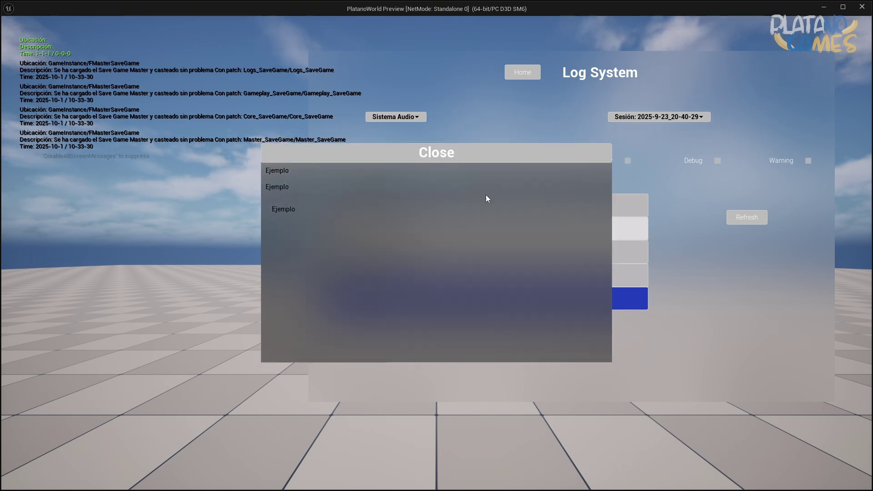
click(486, 154)
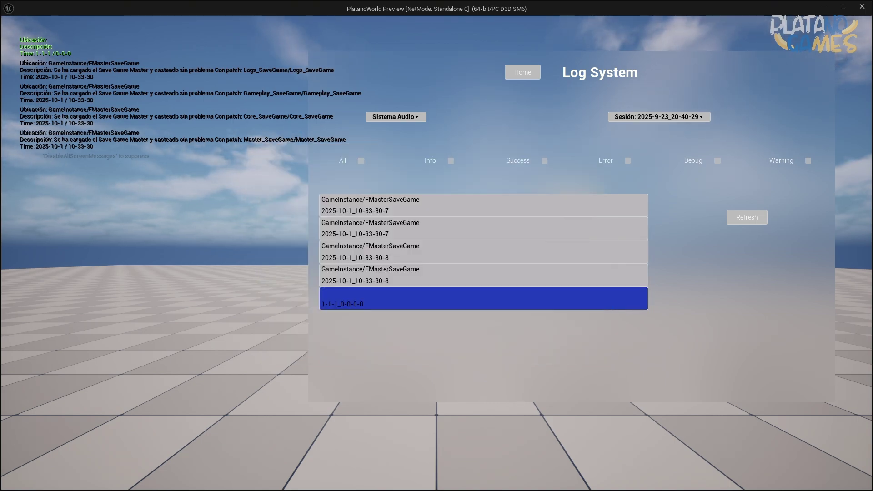
Stop the preview and add a Log_Data variable of type S Logs Data to WBP_PopUp
click(861, 13)
click(649, 19)
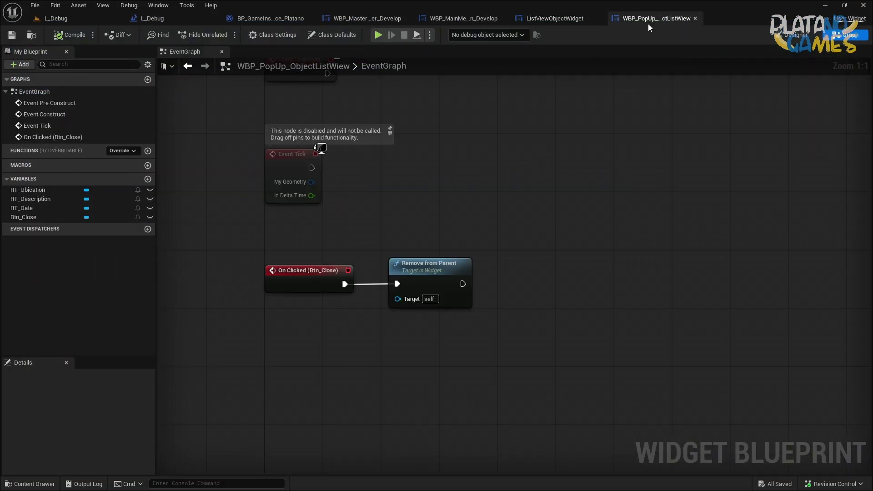
click(543, 18)
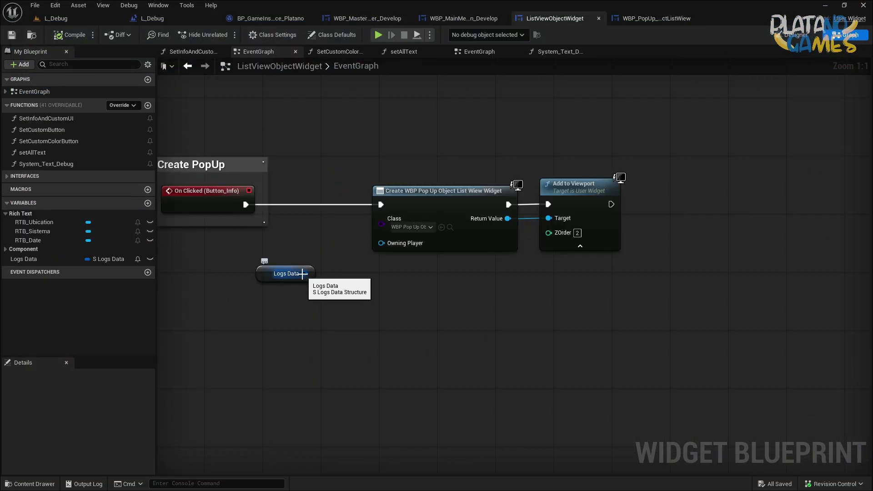
click(655, 19)
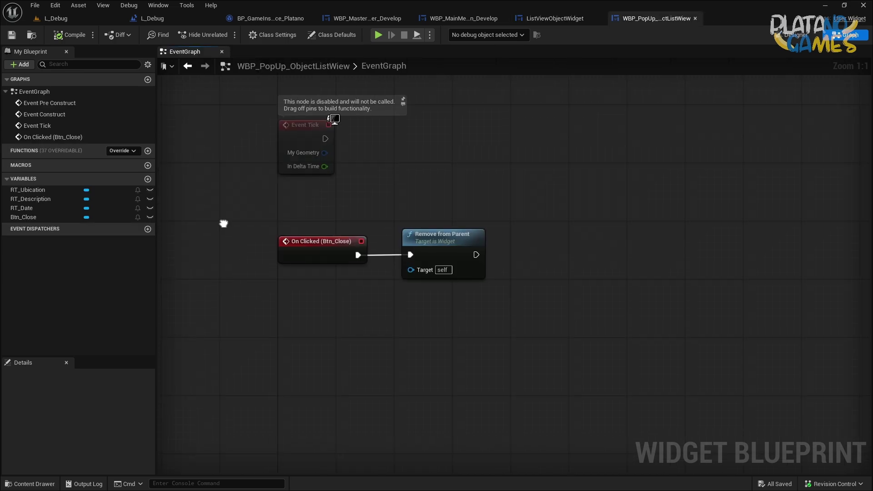
click(148, 178)
text(Log_Data)
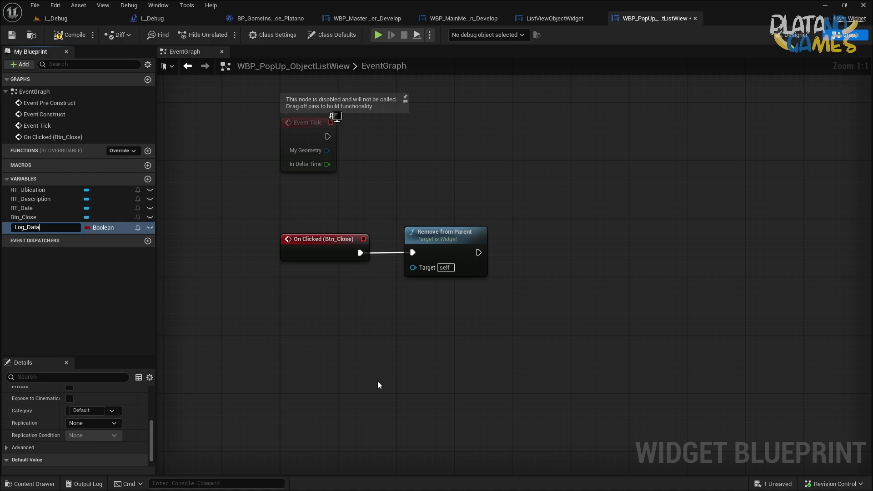
click(98, 227)
text(log_d)
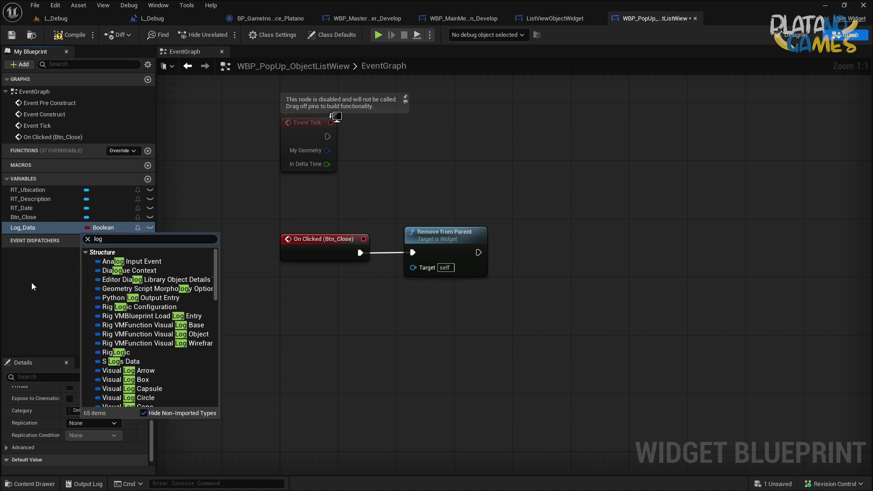
text(a)
key(BackSpace)
key(BackSpace)
key(BackSpace)
text(s data)
click(116, 262)
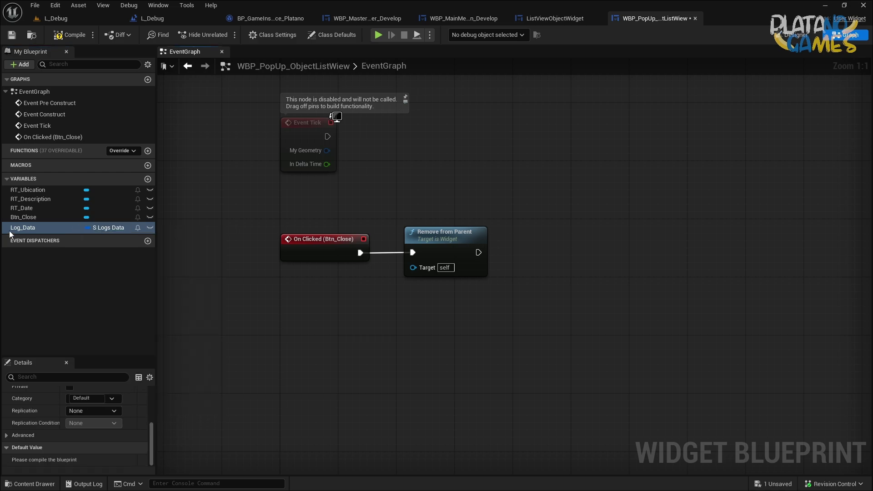
Place a Log Data getter in the graph and delete Event Tick and Event Pre Construct
drag(21, 227, 425, 323)
click(468, 331)
drag(561, 321, 330, 372)
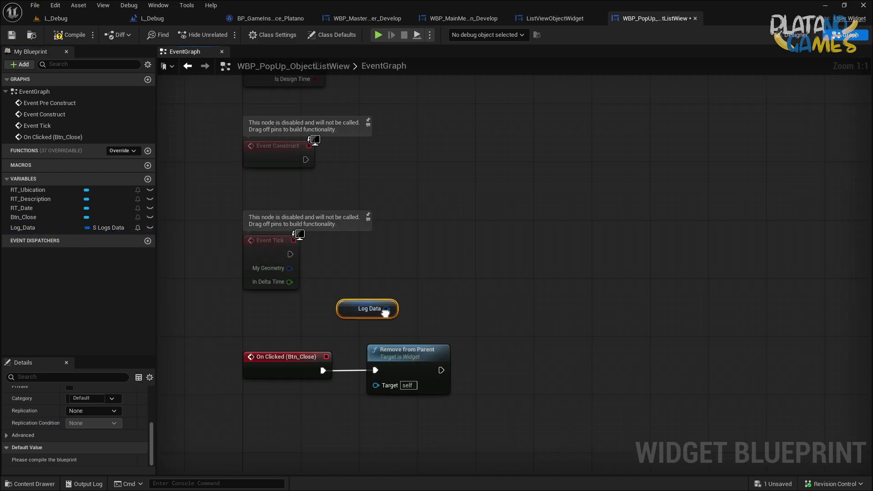
click(318, 284)
click(205, 297)
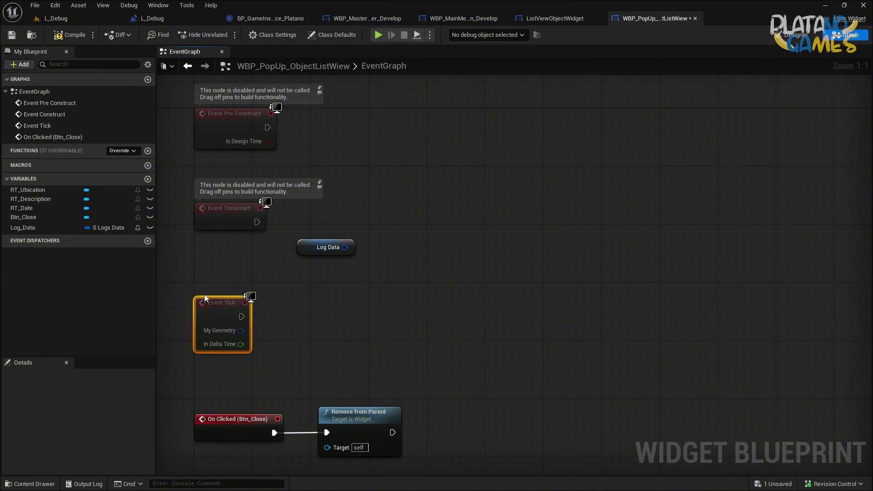
key(Delete)
right_drag(317, 217, 396, 276)
click(287, 171)
key(Delete)
drag(395, 306, 345, 284)
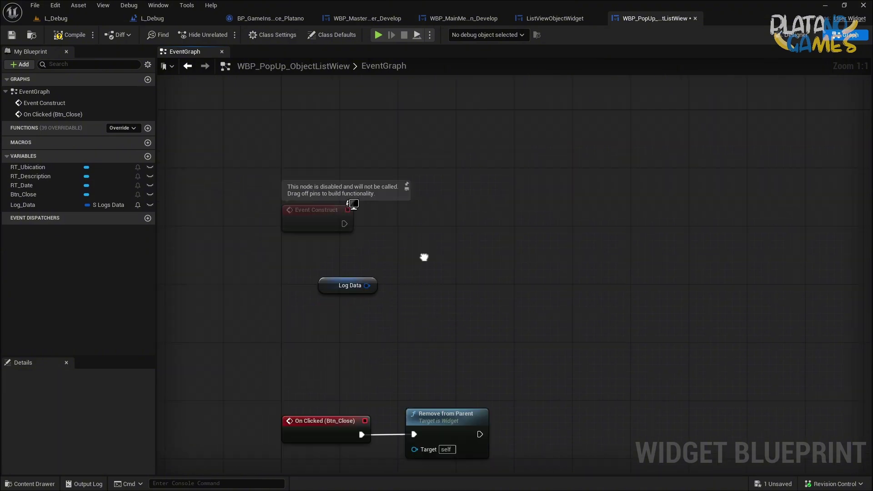
right_drag(372, 289, 372, 262)
Dock the Class Defaults details panel beside the graph and check its Tick settings
click(331, 35)
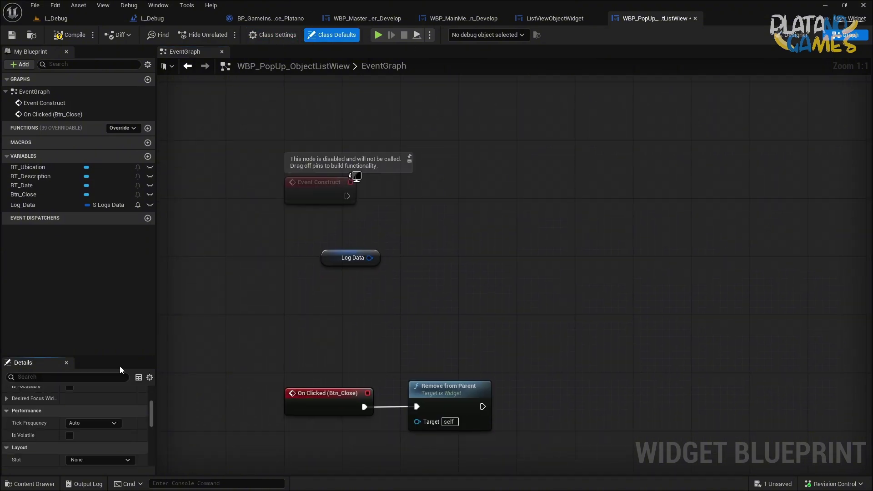
drag(121, 370, 664, 72)
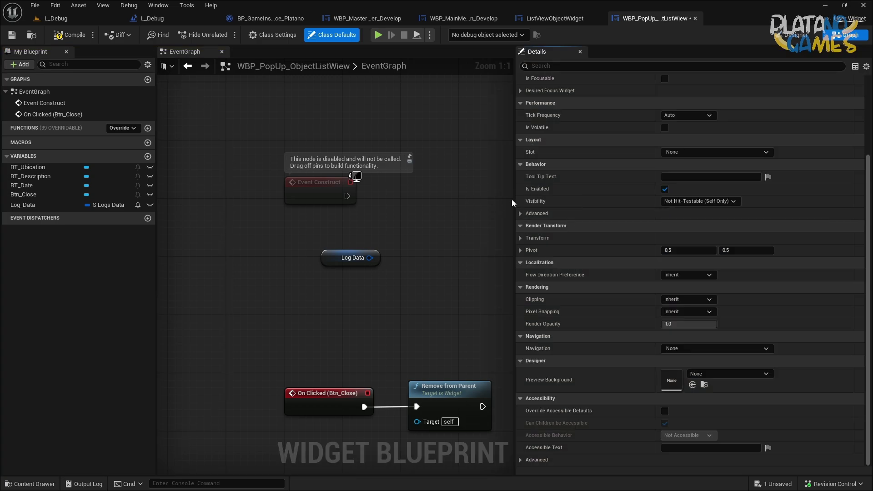
drag(511, 203, 589, 203)
click(672, 68)
text(ti)
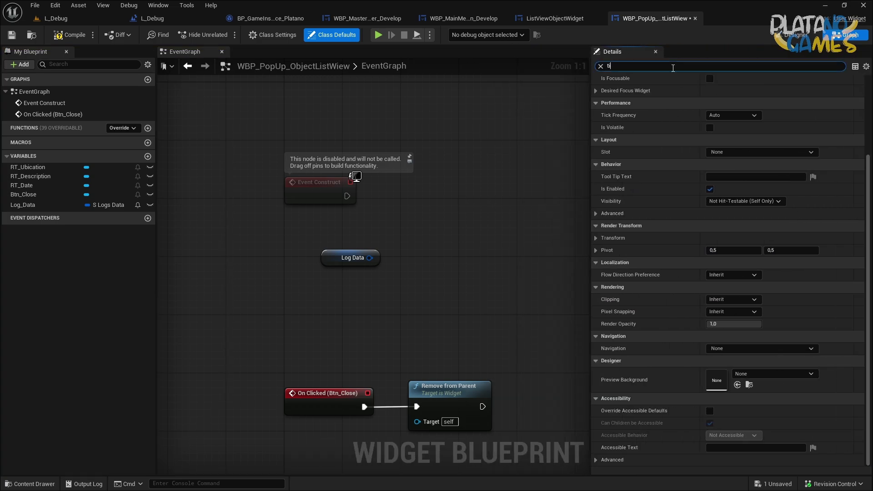
text(ck)
click(729, 93)
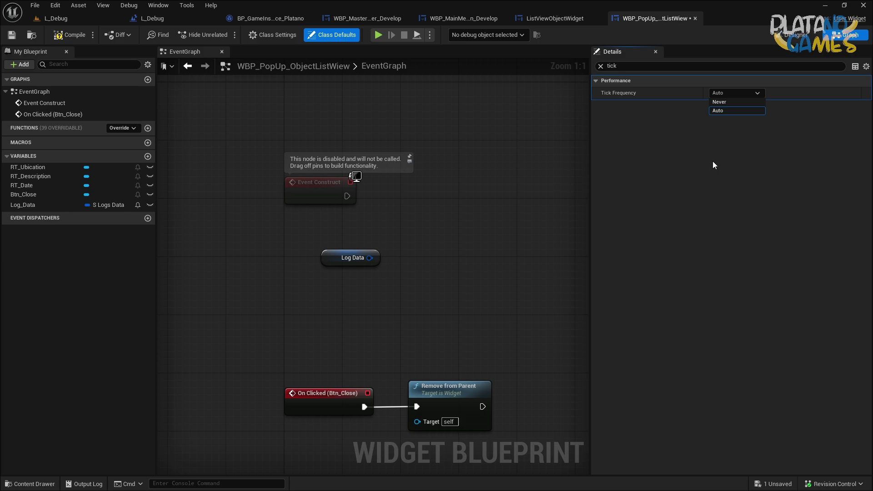
click(600, 66)
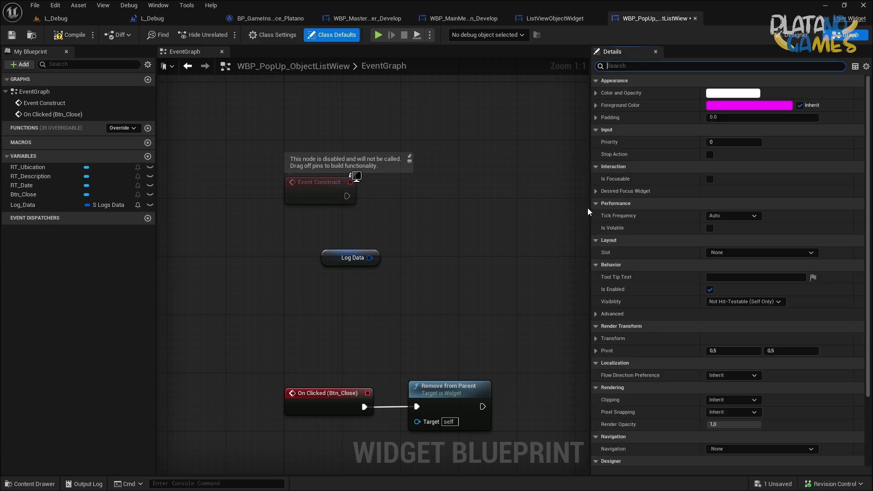
right_click(667, 55)
Add a Break S Logs Data node from the Log Data getter and compile and save
click(685, 79)
mouse_move(496, 349)
right_down()
mouse_move(466, 358)
mouse_move(463, 374)
right_up()
drag(337, 283, 365, 248)
text(break)
key(Return)
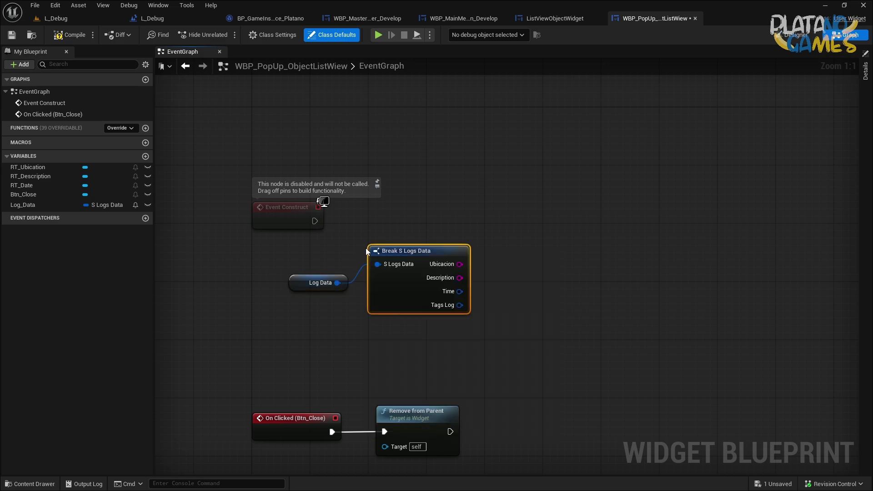
key(ctrl+s)
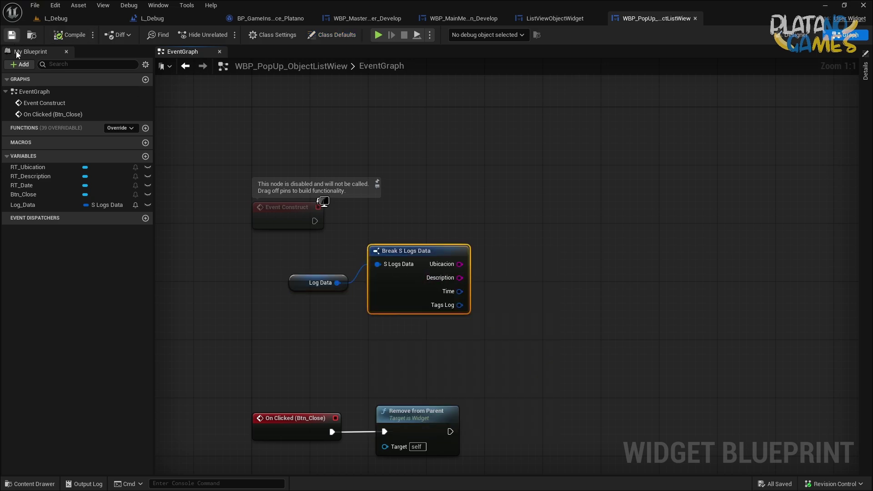
Run an RT_Ubication Set Text from Event Construct, fed by Ubicacion through To Text
mouse_move(15, 170)
mouse_down()
mouse_move(516, 193)
mouse_move(629, 156)
mouse_up()
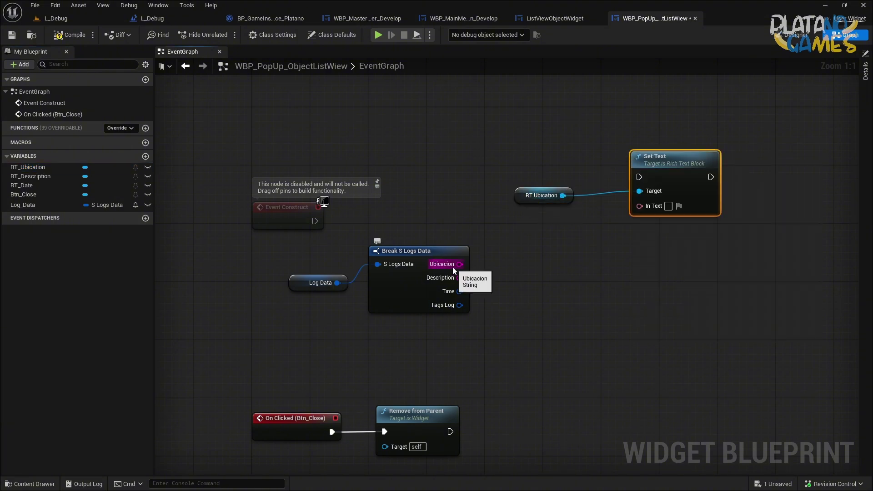
drag(460, 265, 639, 206)
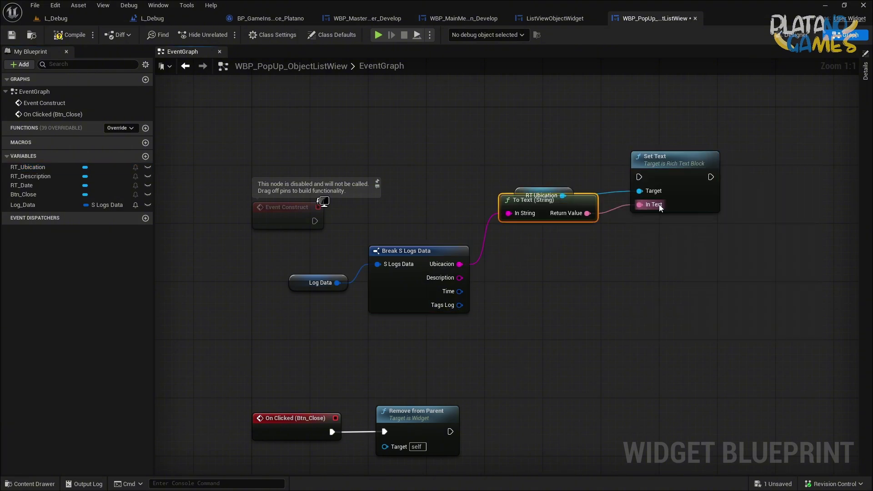
drag(672, 159, 694, 115)
drag(534, 195, 563, 159)
drag(314, 220, 575, 138)
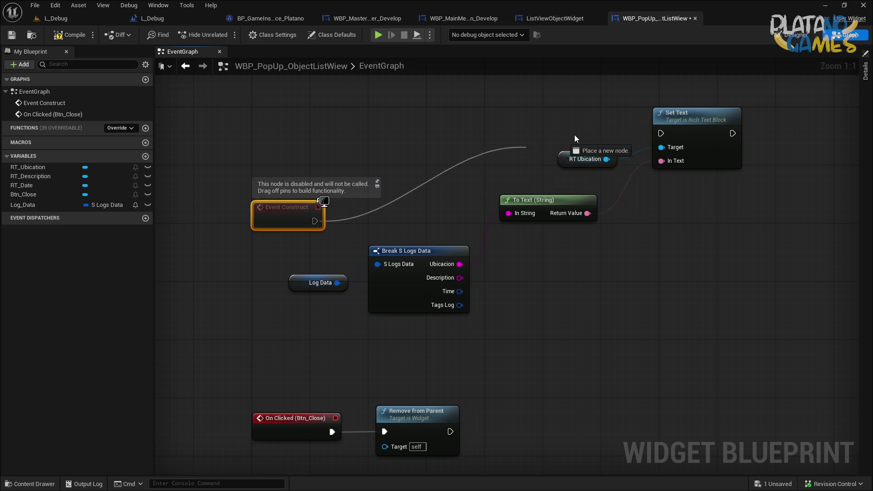
right_drag(663, 133, 615, 171)
drag(515, 239, 534, 211)
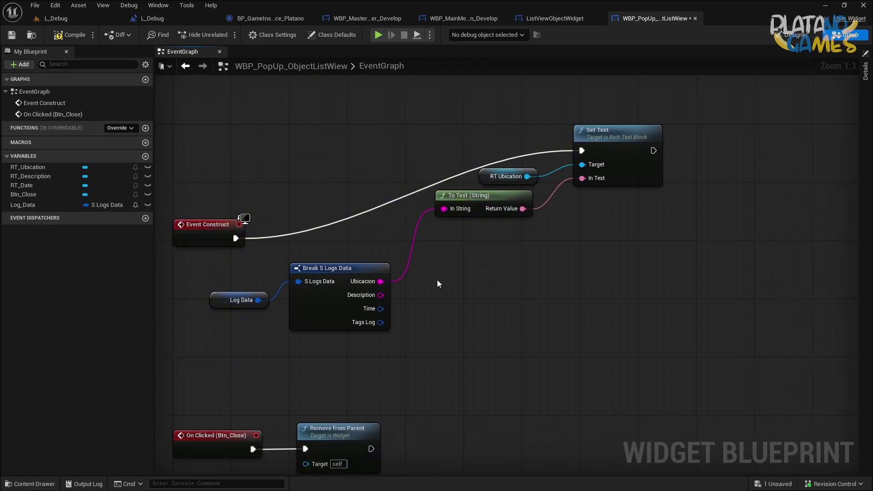
right_drag(533, 211, 491, 192)
Chain two copied Set Text nodes, targeting RT_Date and RT_Description
key(ctrl+c)
key(ctrl+v)
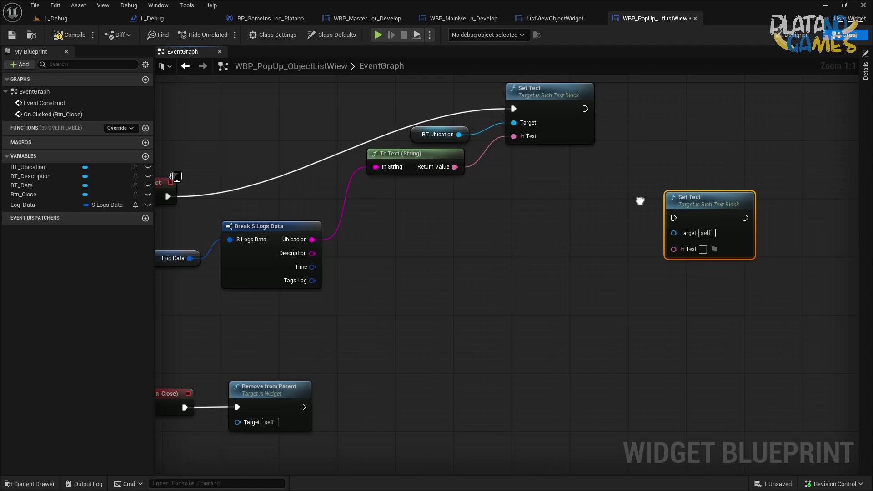
key(ctrl+v)
drag(599, 191, 586, 157)
right_drag(586, 156, 632, 204)
drag(631, 204, 597, 176)
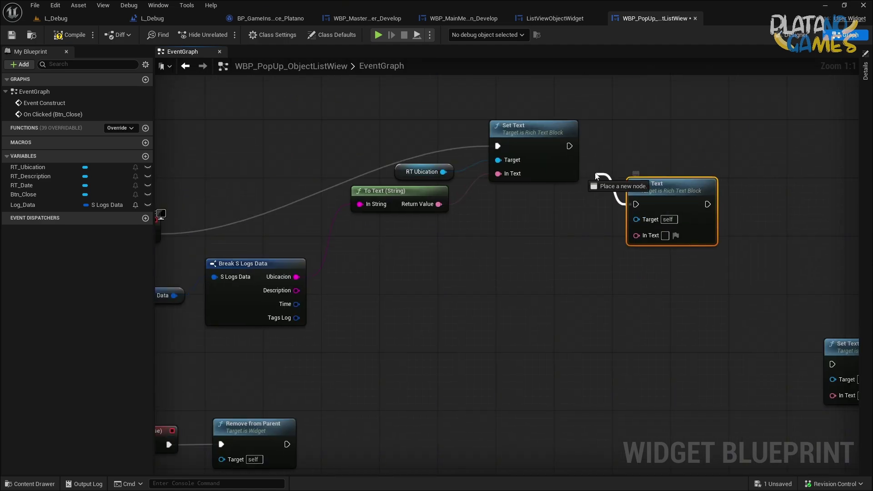
right_drag(572, 145, 514, 113)
drag(775, 333, 692, 231)
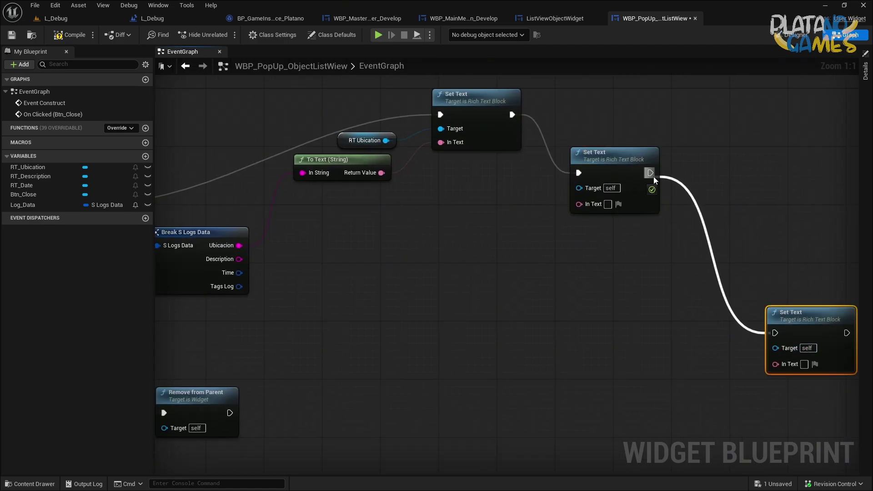
drag(653, 176, 653, 176)
drag(810, 318, 731, 239)
mouse_move(21, 185)
mouse_down()
mouse_move(587, 180)
mouse_move(569, 191)
mouse_up()
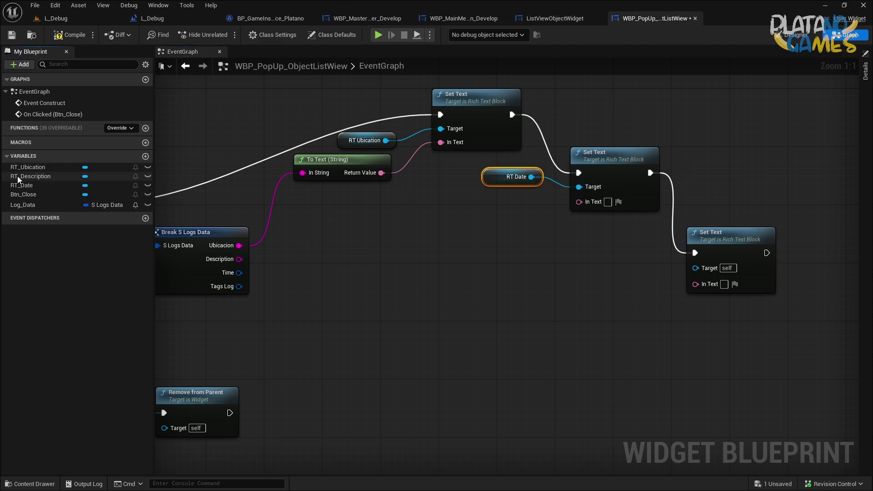
drag(700, 260, 645, 257)
right_drag(519, 209, 571, 257)
Select the Break Date Time and Format Text nodes in ListViewObjectWidget's setAllText function
click(554, 18)
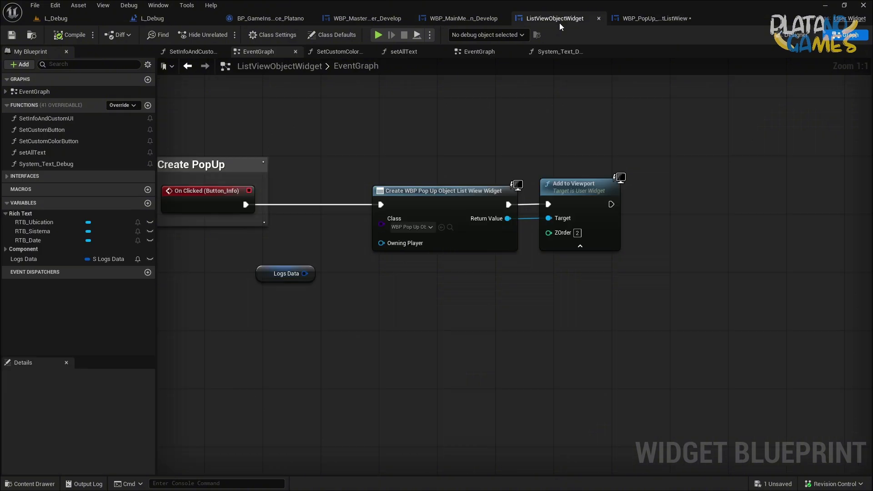
scroll(437, 253, down, 3)
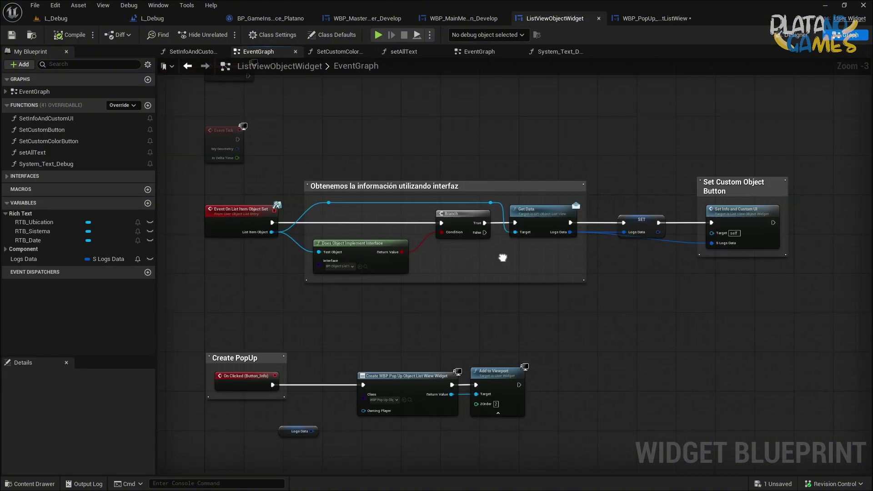
double_click(739, 157)
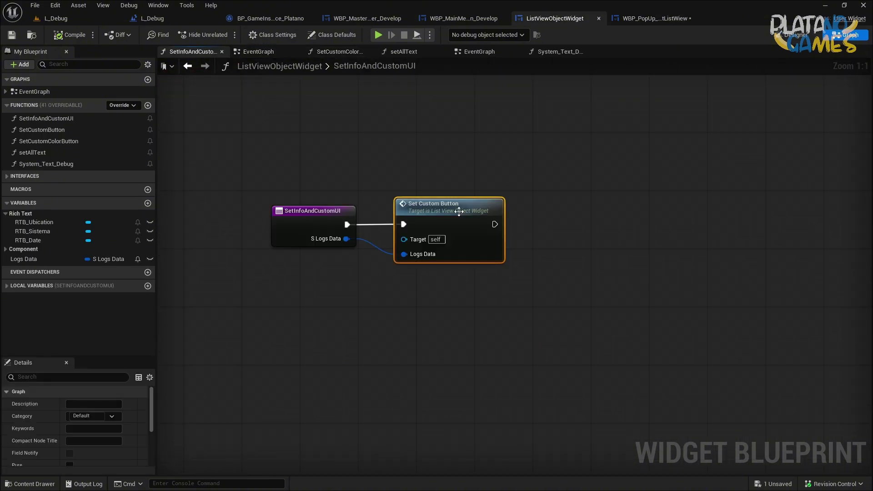
double_click(459, 206)
double_click(501, 112)
scroll(459, 266, up, 2)
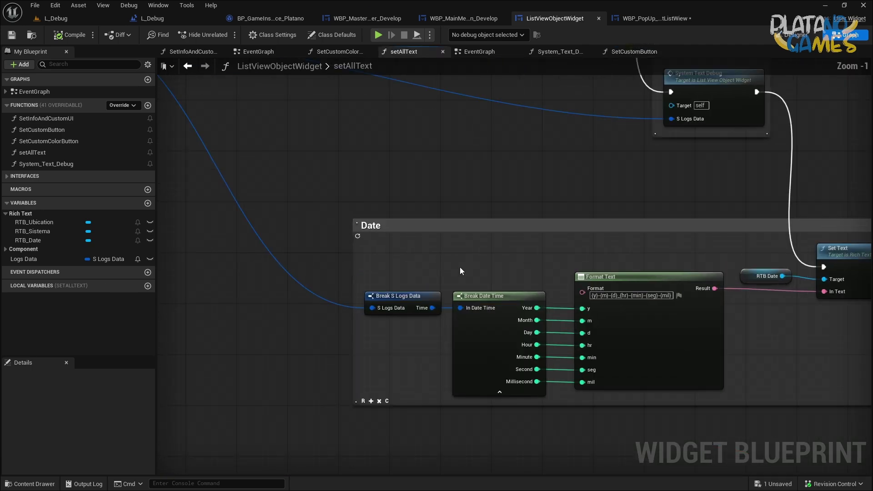
drag(389, 230, 514, 339)
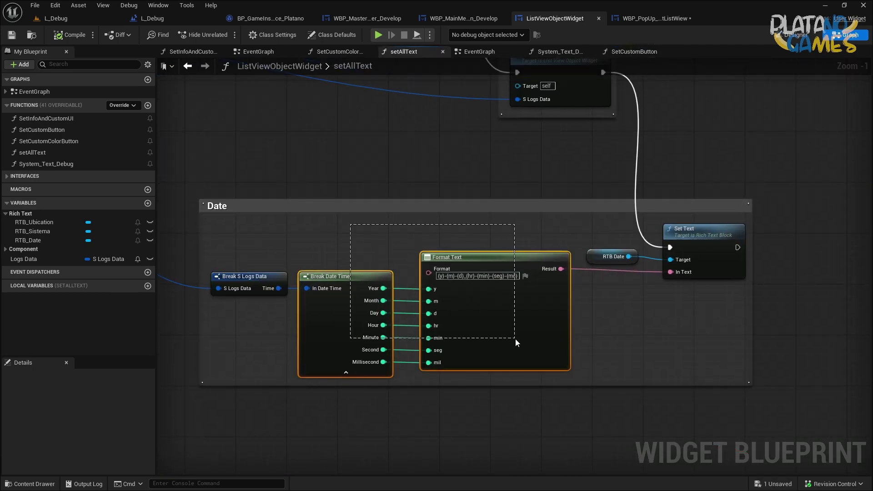
Paste the date nodes into the popup graph, feeding log Time in and formatted date into RT Date
click(672, 20)
key(ctrl+v)
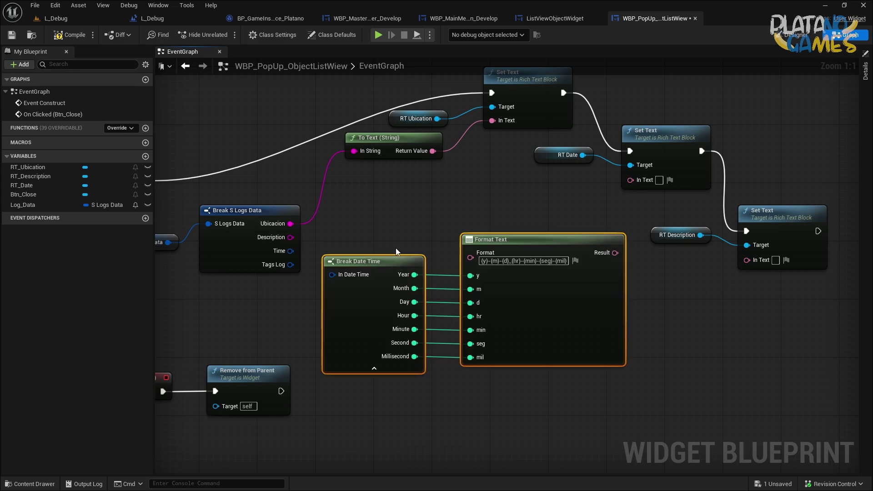
drag(615, 252, 630, 179)
drag(290, 251, 332, 275)
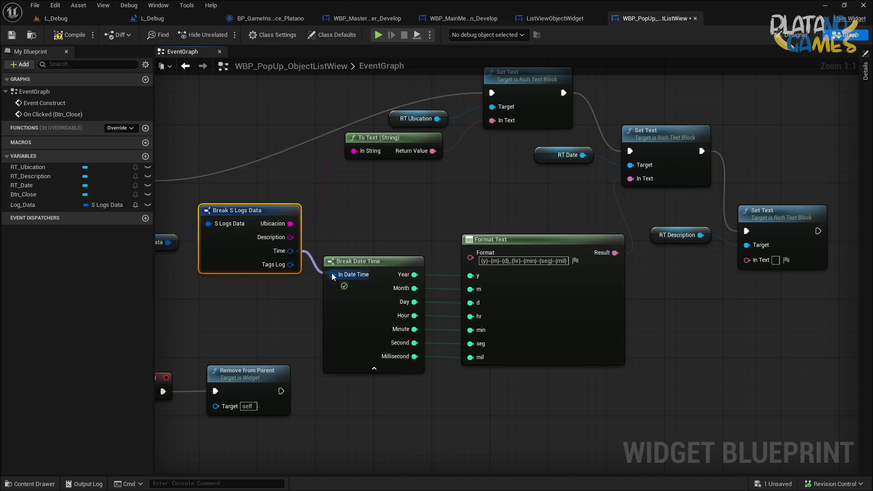
right_drag(852, 288, 727, 355)
drag(726, 355, 567, 188)
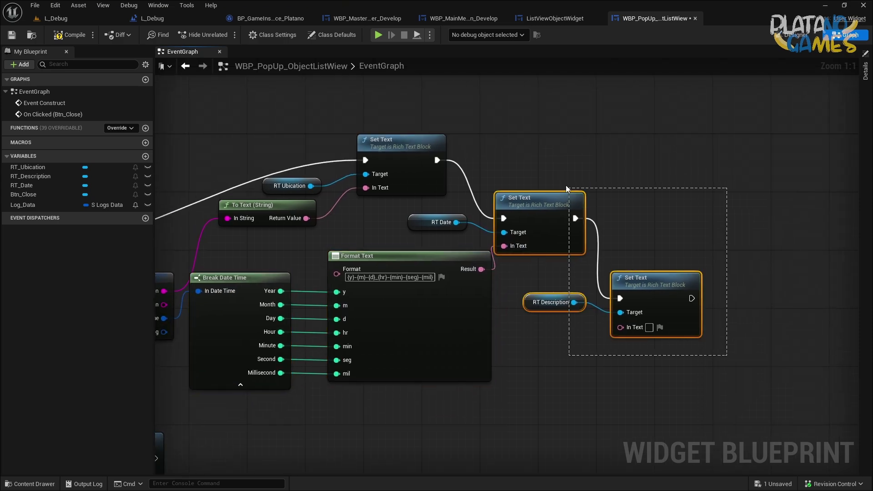
drag(411, 228, 507, 233)
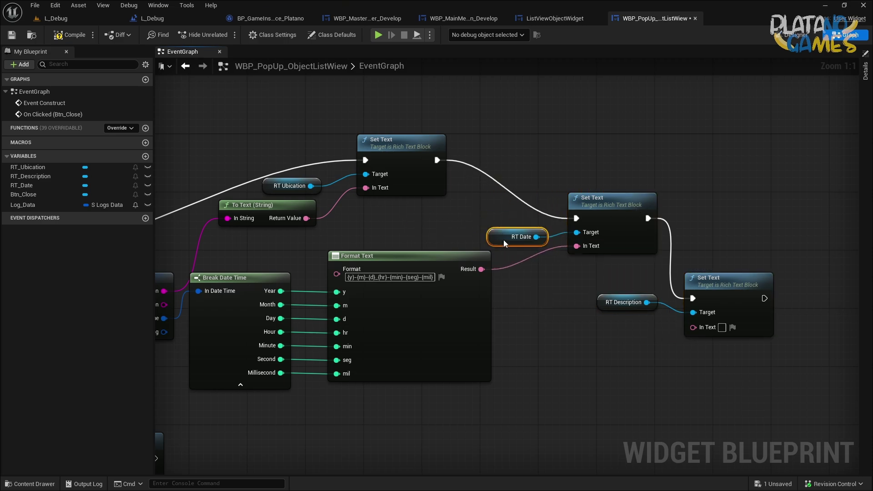
right_drag(526, 327, 622, 281)
right_drag(633, 327, 628, 297)
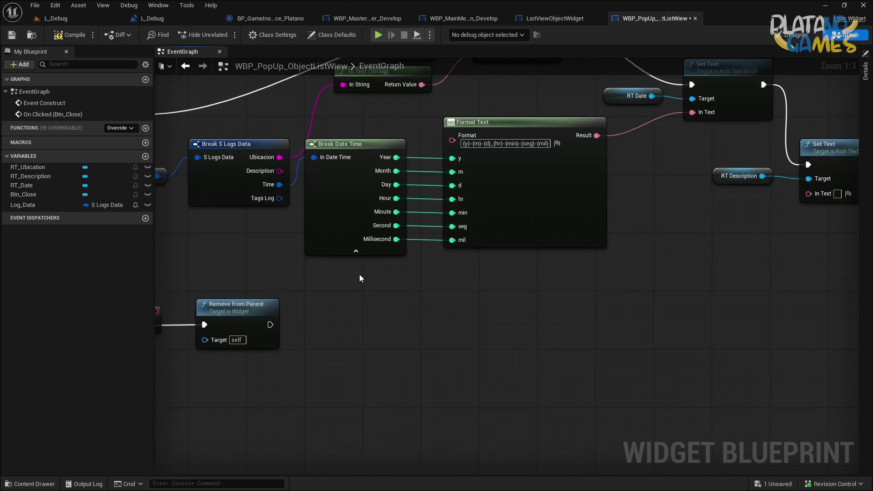
Connect Description through To Text (String) to RT Description and tidy the wires with a reroute point
drag(244, 231, 779, 258)
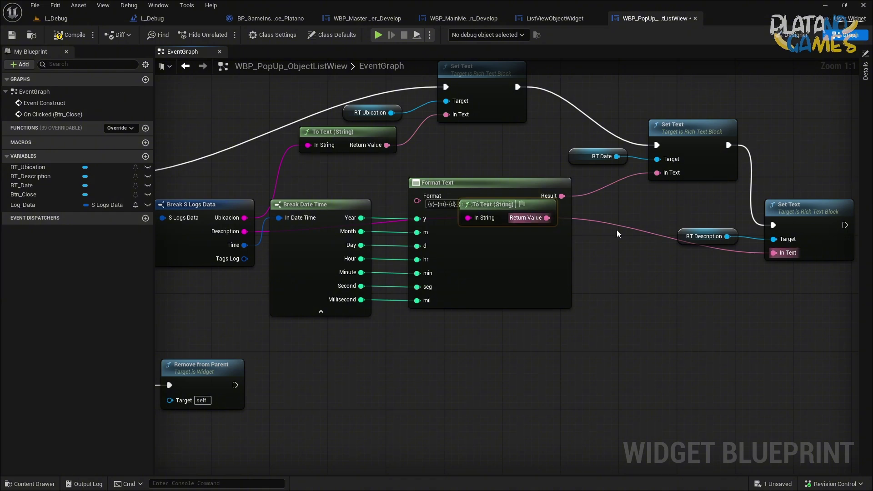
drag(541, 200, 361, 334)
key(Home)
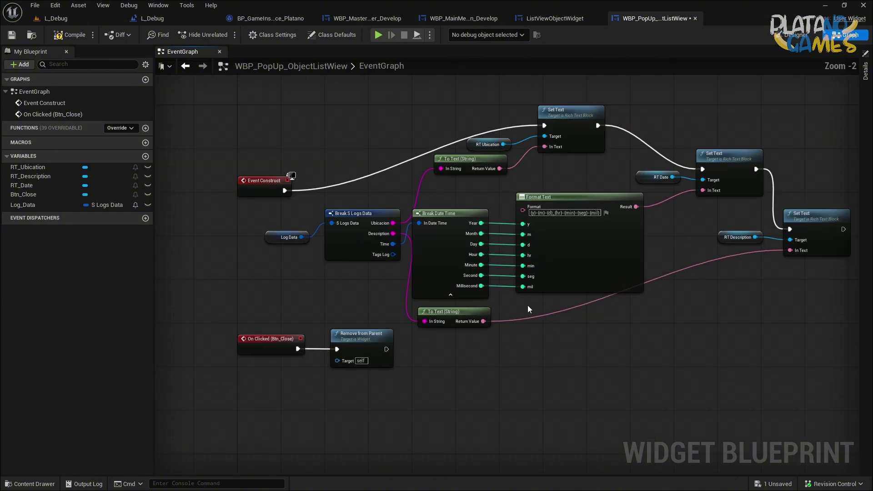
drag(268, 187, 264, 129)
right_drag(364, 194, 262, 200)
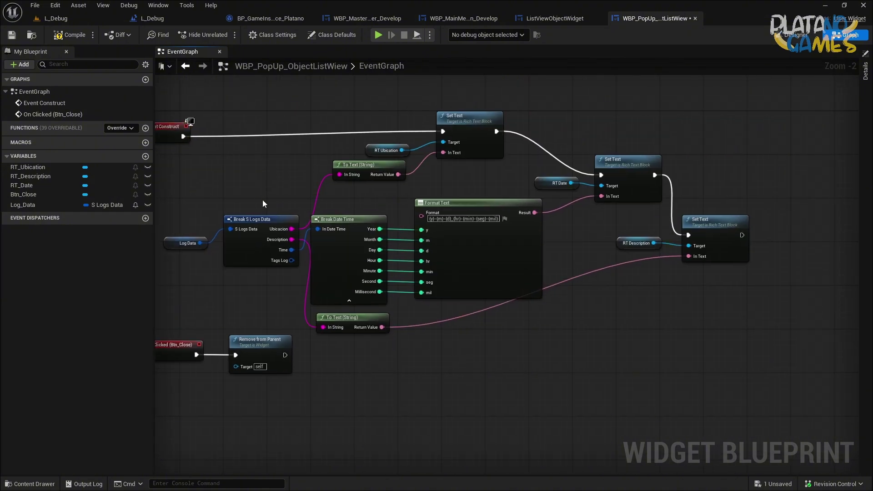
drag(459, 235, 481, 236)
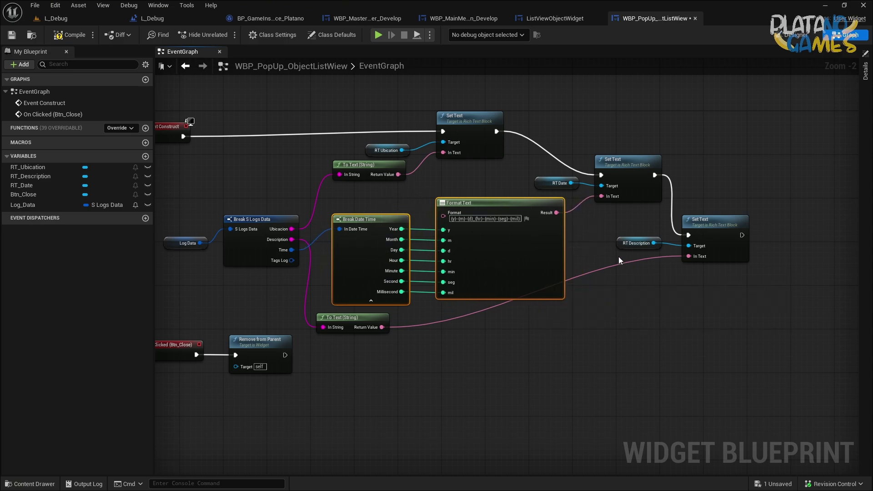
double_click(608, 267)
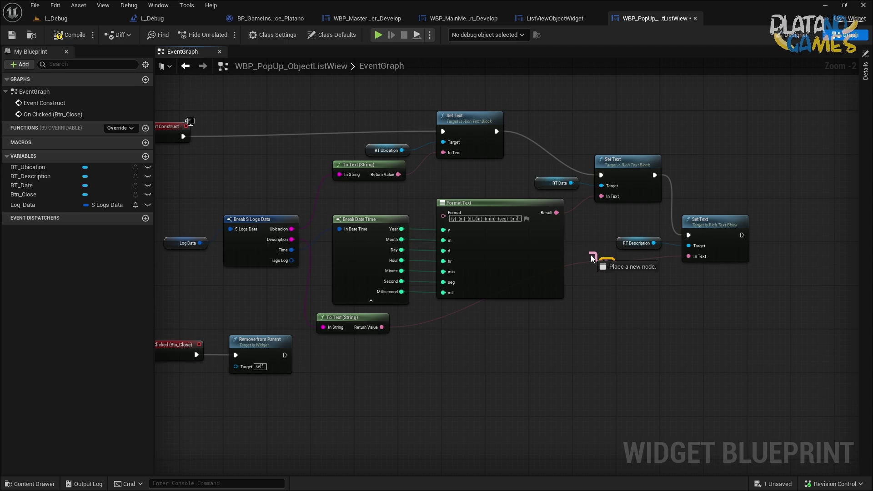
mouse_move(606, 262)
mouse_down()
mouse_move(612, 278)
mouse_move(616, 263)
mouse_up()
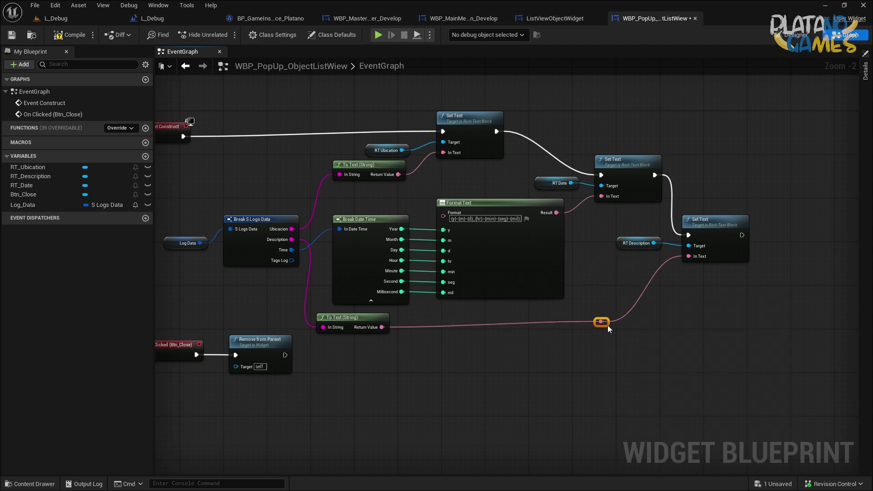
drag(608, 325, 605, 328)
right_drag(461, 342, 550, 343)
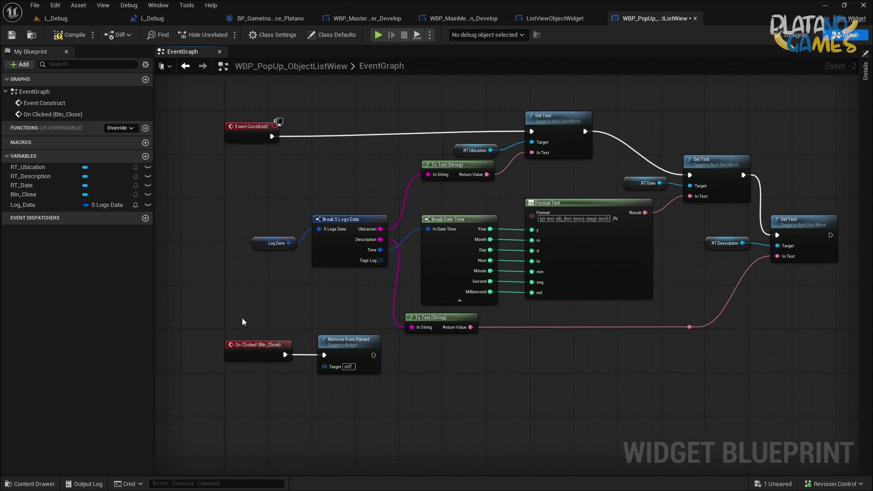
drag(242, 321, 361, 380)
Wrap the On Clicked and Remove from Parent close-button nodes in a comment
key(c)
right_drag(289, 305, 285, 327)
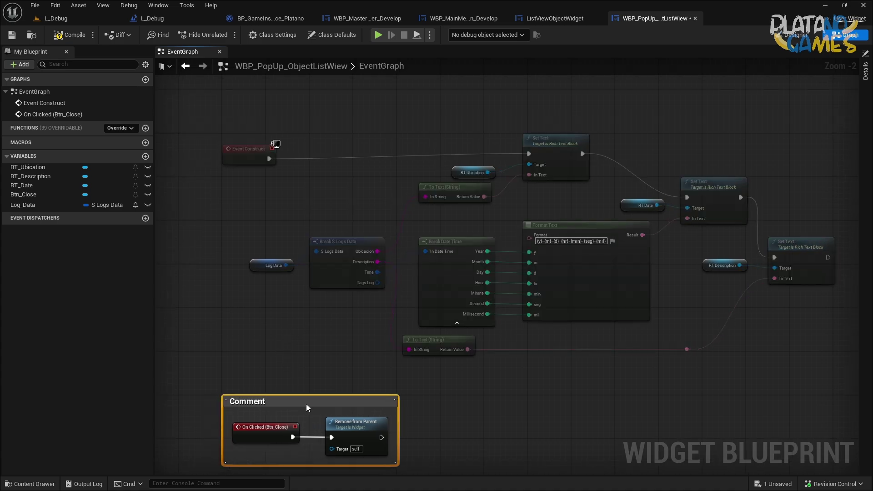
right_drag(306, 404, 331, 108)
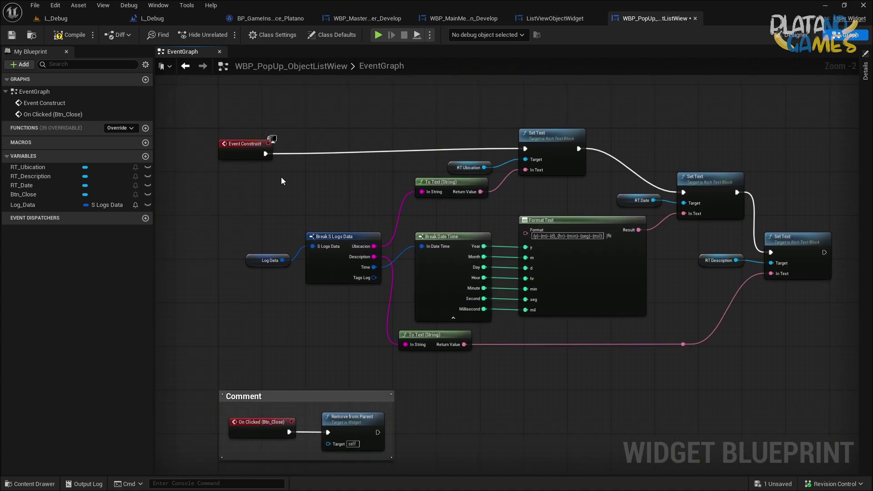
drag(250, 351, 798, 168)
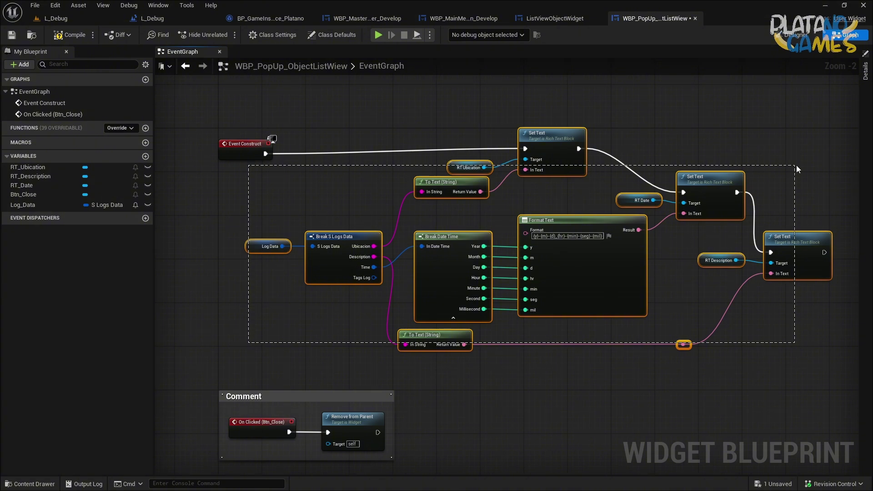
drag(570, 158, 596, 163)
click(420, 192)
right_drag(321, 138, 297, 116)
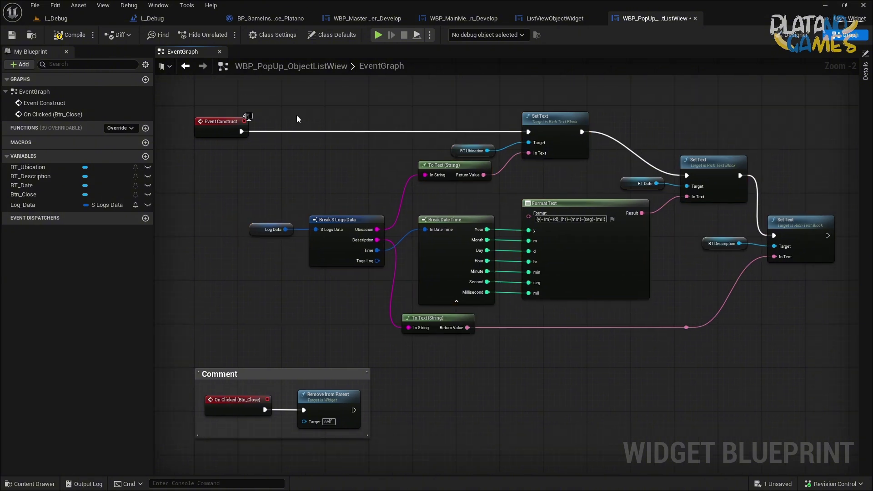
Wrap the Event Construct text-display chain in a second comment, then compile and save
drag(279, 97, 841, 339)
drag(586, 249, 635, 252)
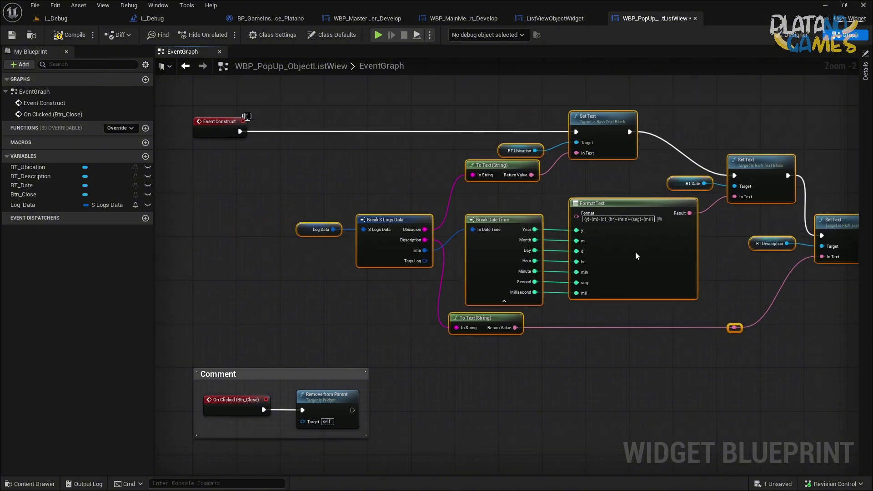
key(c)
right_drag(248, 350, 383, 342)
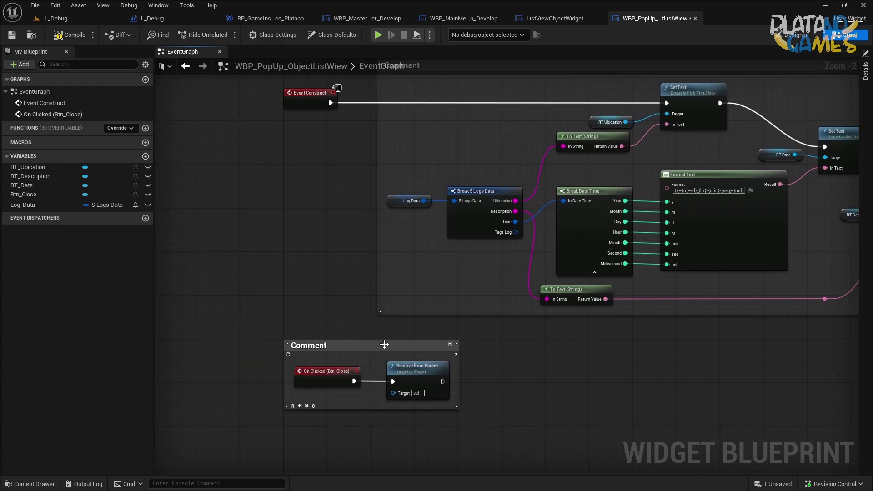
click(383, 346)
scroll(215, 197, down, 2)
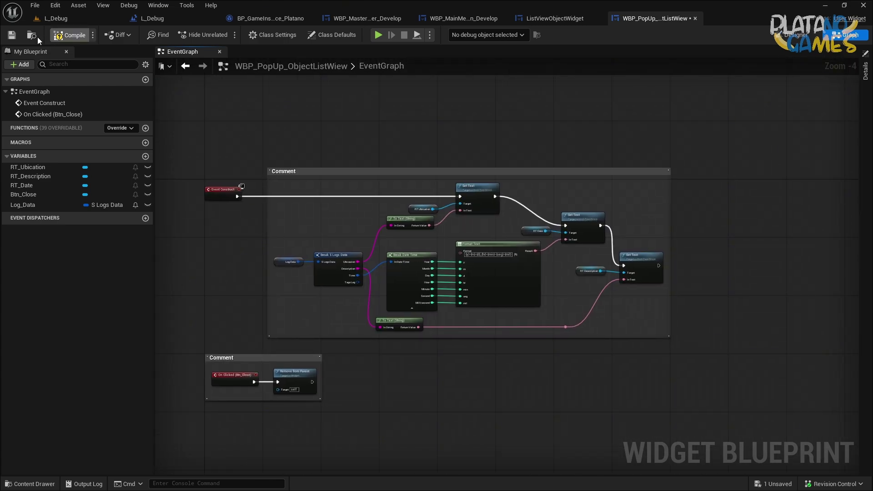
key(ctrl+s)
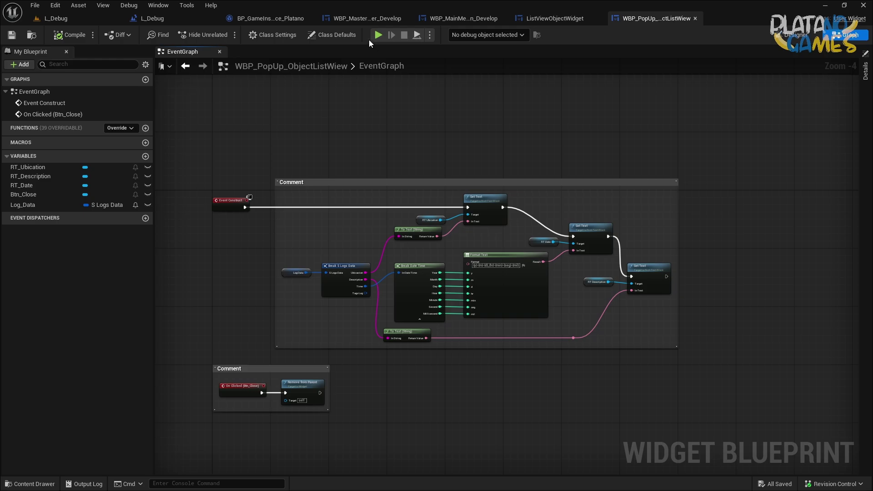
click(377, 37)
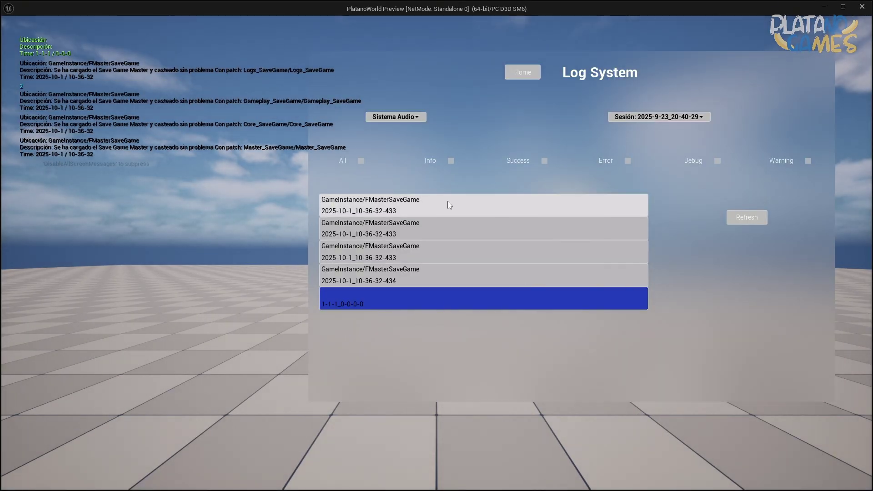
click(447, 201)
click(481, 159)
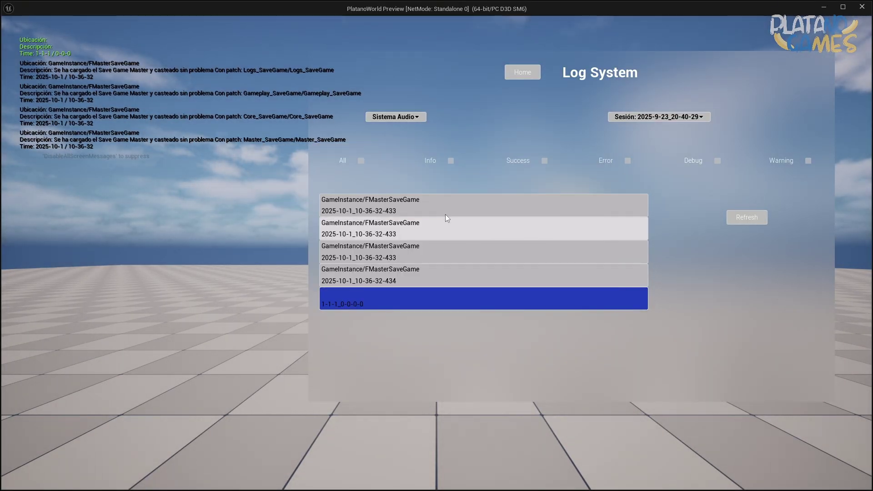
click(444, 212)
key(Escape)
scroll(553, 239, up, 3)
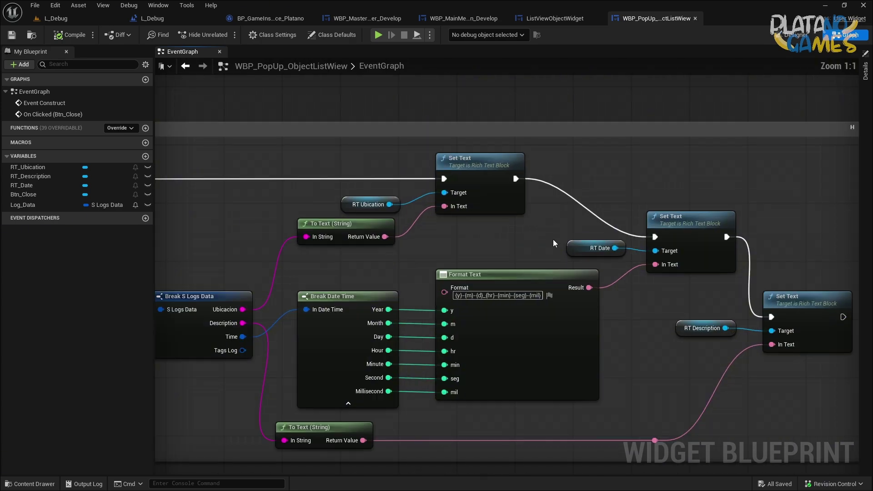
mouse_move(553, 239)
right_down()
mouse_move(541, 184)
mouse_move(672, 255)
right_up()
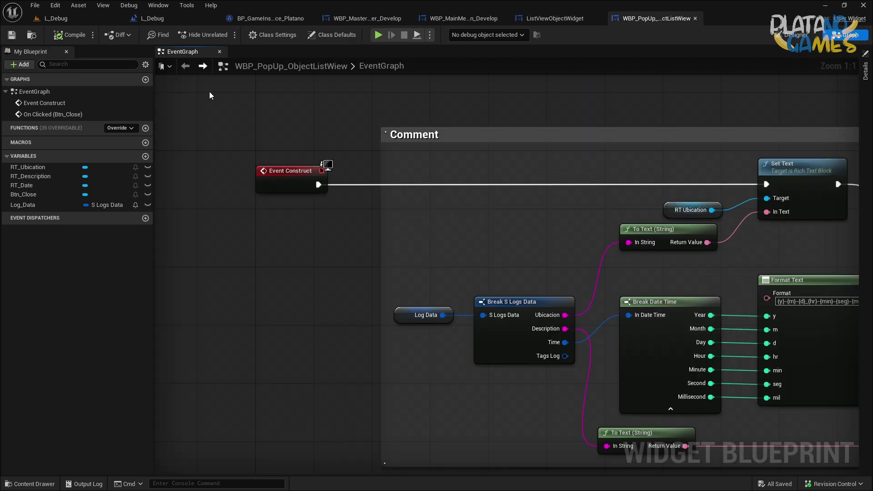
scroll(366, 207, up, 1)
right_drag(366, 207, 318, 140)
scroll(318, 140, down, 4)
mouse_move(150, 293)
right_down()
mouse_move(441, 179)
mouse_move(353, 264)
mouse_move(301, 231)
right_up()
Make Log_Data Instance Editable and Expose on Spawn, then save all
click(25, 207)
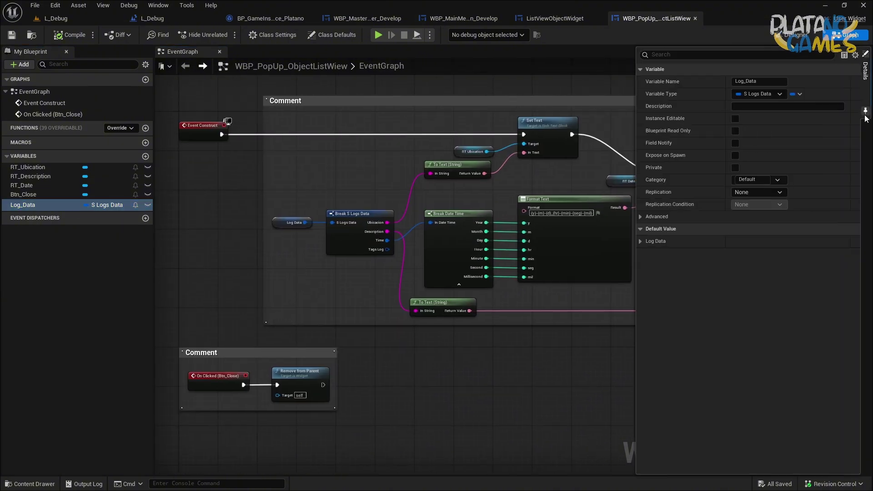
click(735, 119)
click(735, 155)
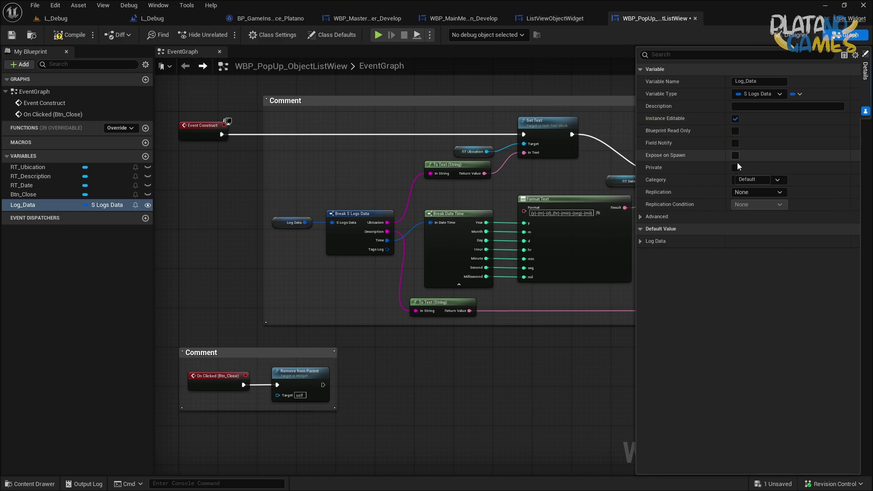
click(12, 40)
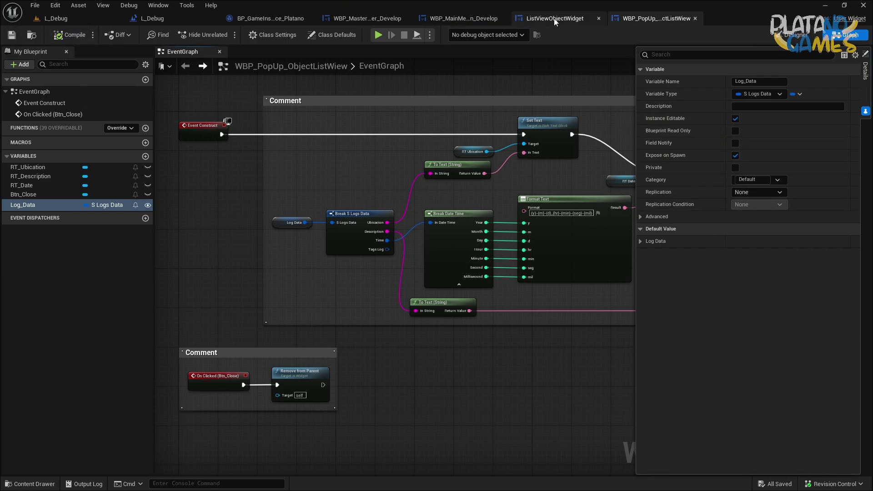
Refresh ListViewObjectWidget's Create WBP Pop Up node and wire Logs Data into its Log Data input
click(553, 18)
click(448, 20)
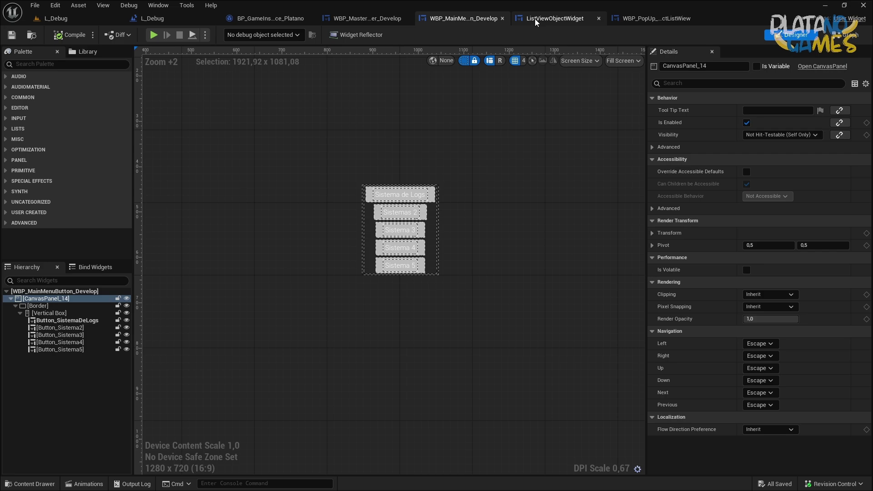
click(553, 18)
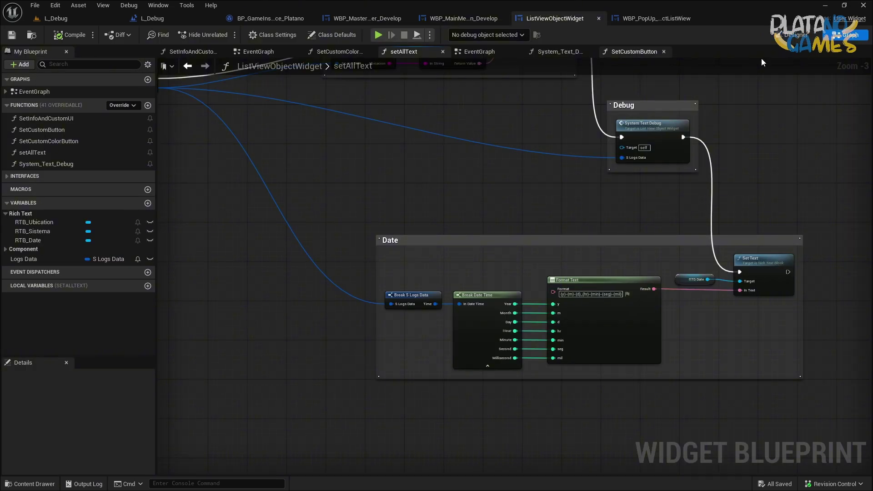
scroll(338, 260, down, 3)
click(258, 52)
scroll(331, 331, up, 2)
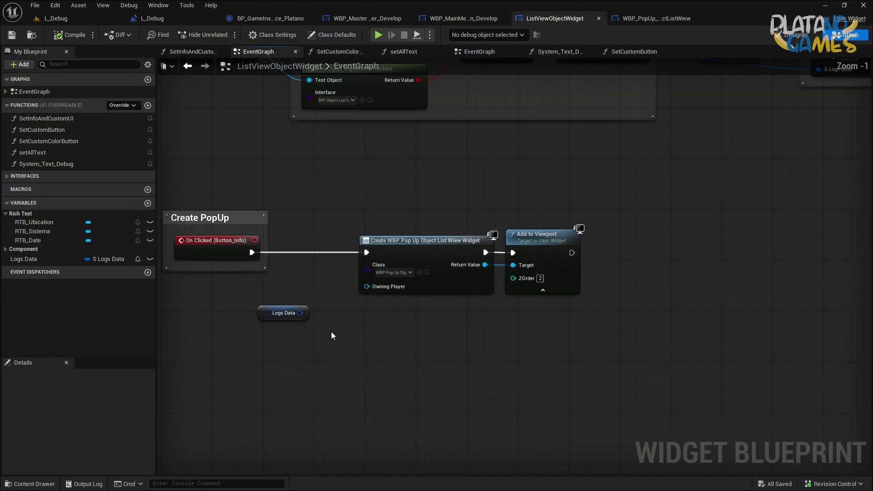
scroll(331, 332, up, 1)
right_click(451, 271)
click(484, 112)
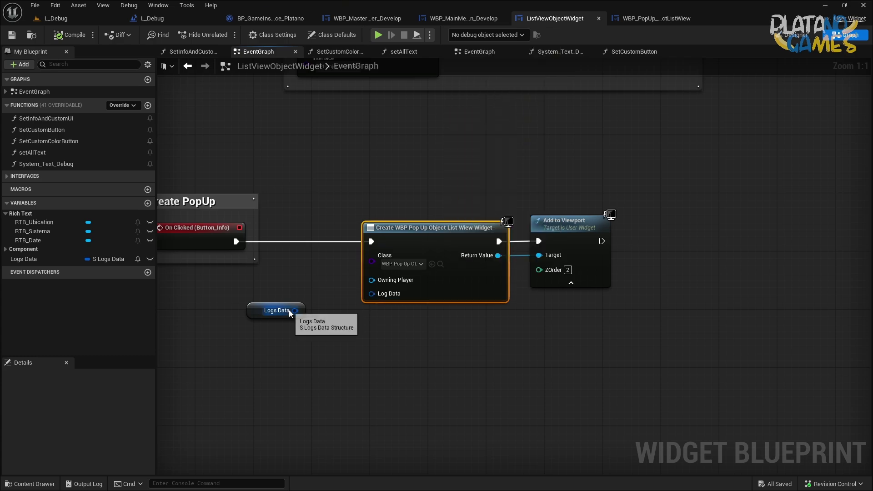
drag(295, 311, 372, 293)
right_drag(537, 291, 503, 334)
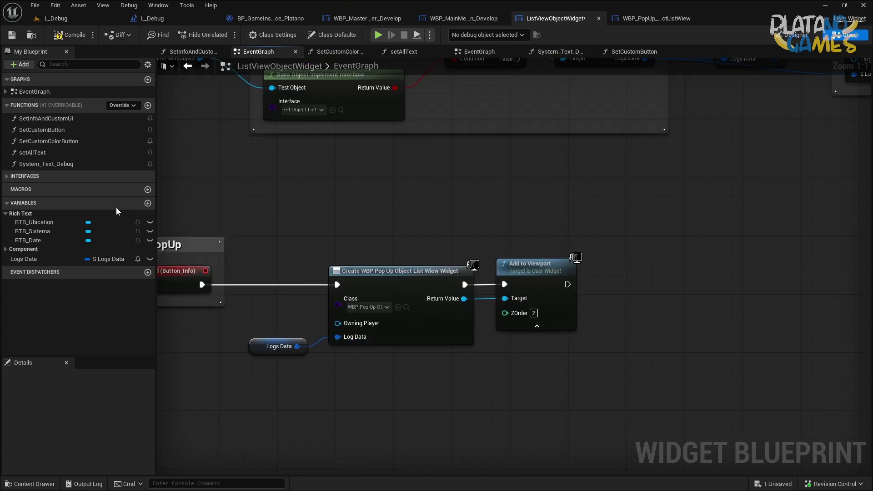
Play test and open then close the detail popups of four log rows, including the empty test entry
key(alt+p)
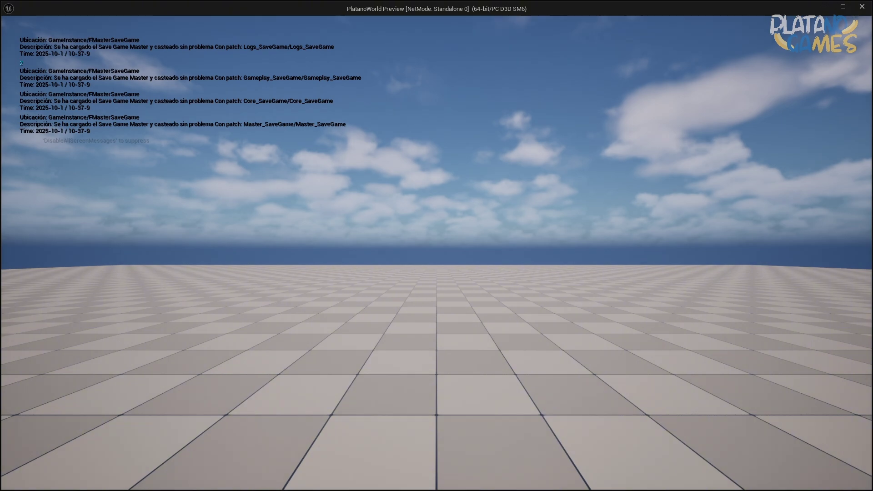
click(407, 230)
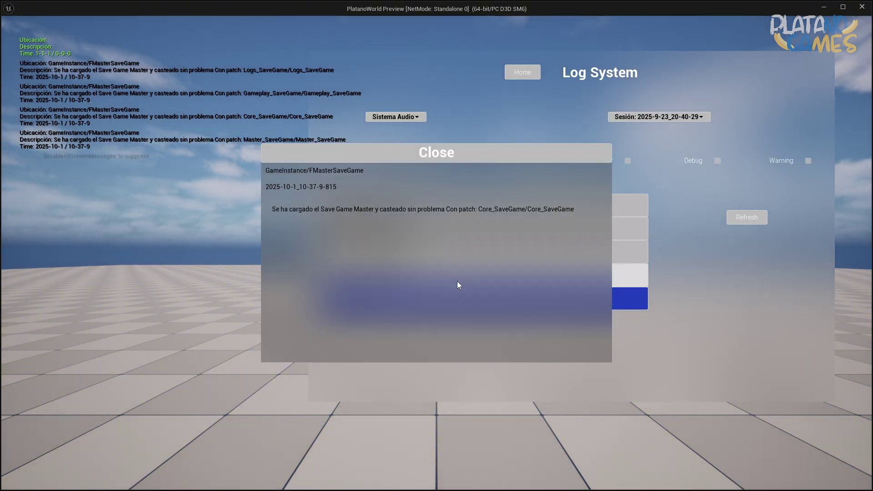
click(458, 154)
click(460, 230)
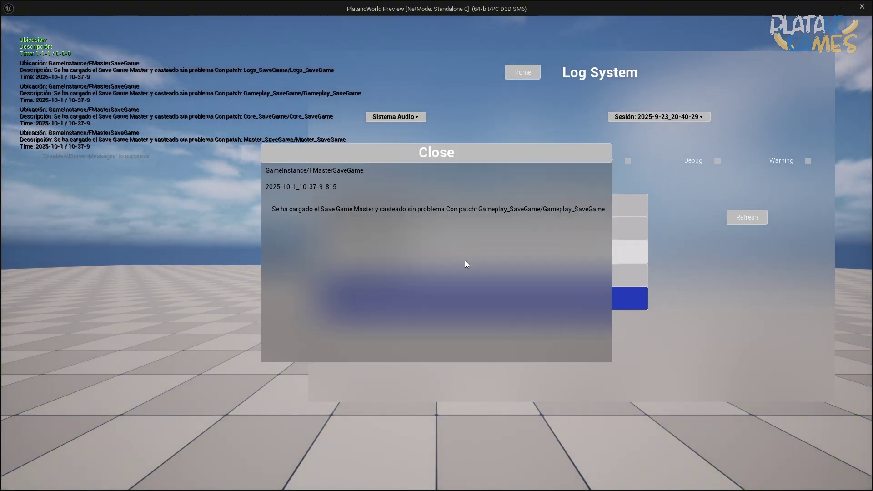
click(416, 154)
click(462, 295)
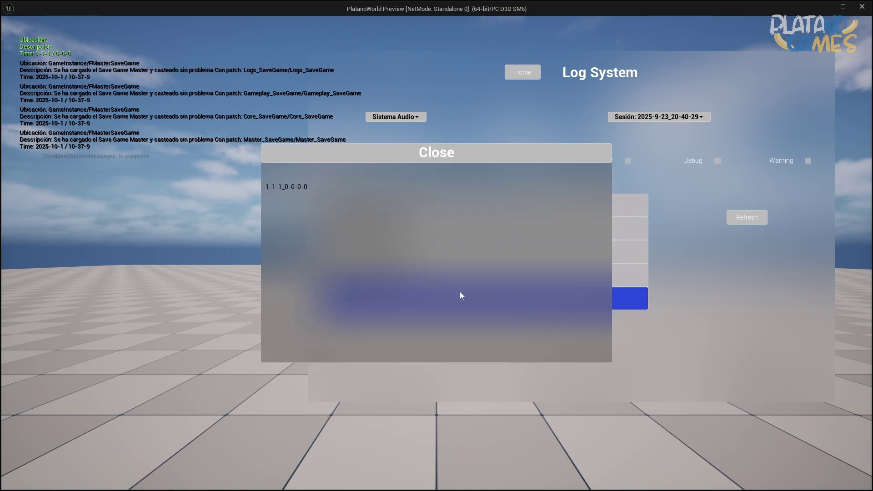
click(427, 155)
click(445, 208)
click(468, 155)
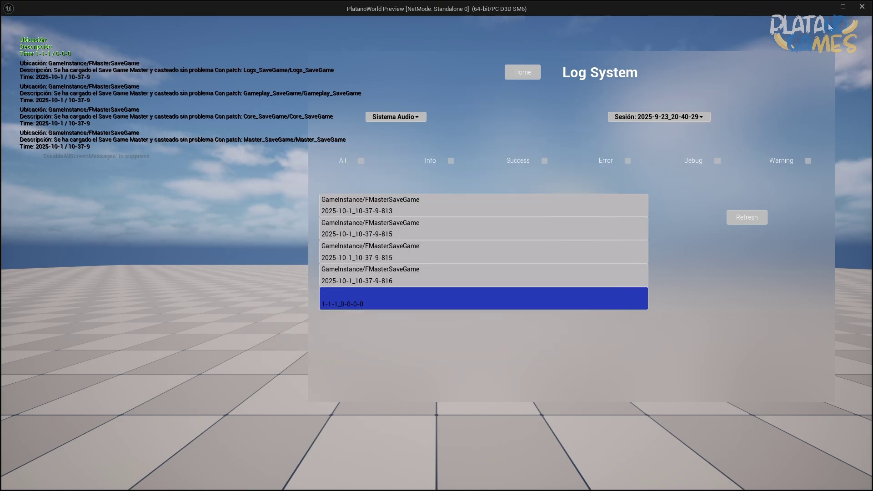
Stop the play test, comment the three popup-creation nodes, and compile and save the list item blueprint
click(861, 7)
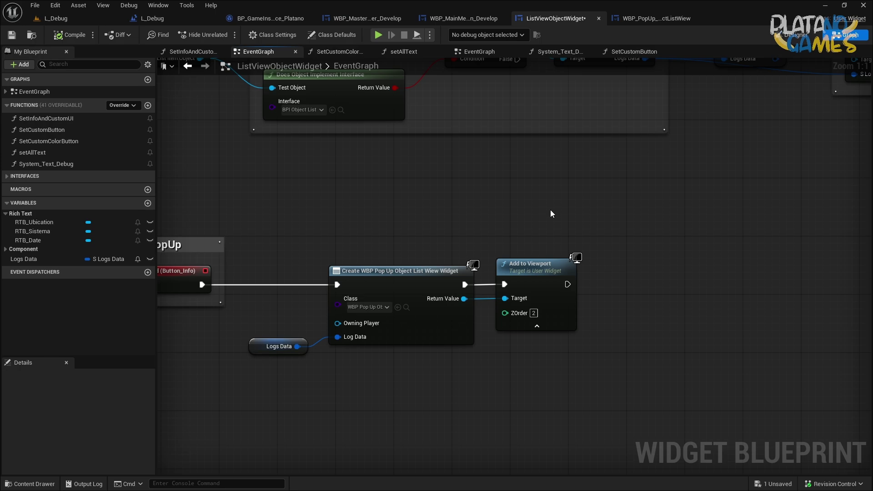
drag(357, 230, 678, 376)
key(c)
right_drag(735, 345, 696, 370)
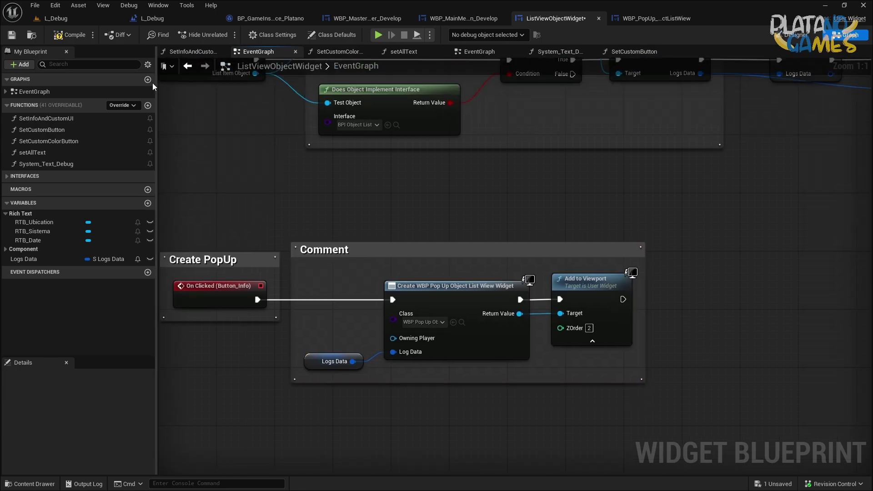
click(59, 35)
In L_Debug, delete the old test node groups but keep the Debug Key 4 event
click(152, 18)
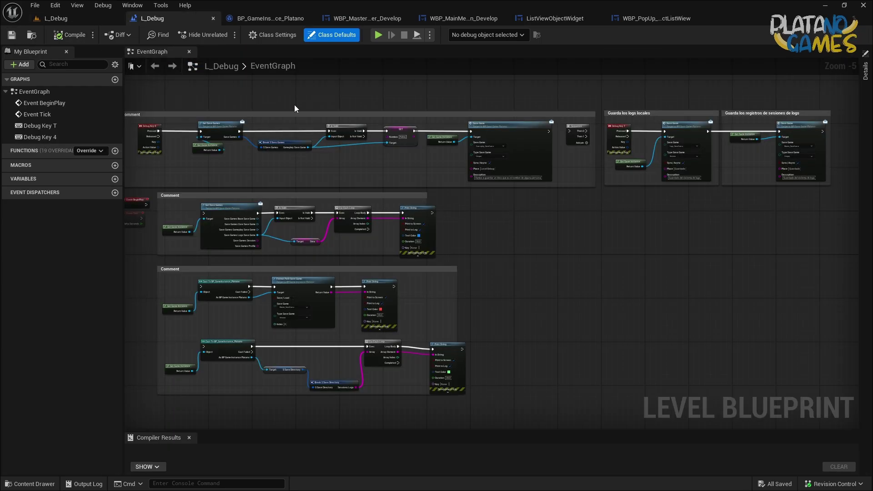
right_drag(498, 215, 436, 197)
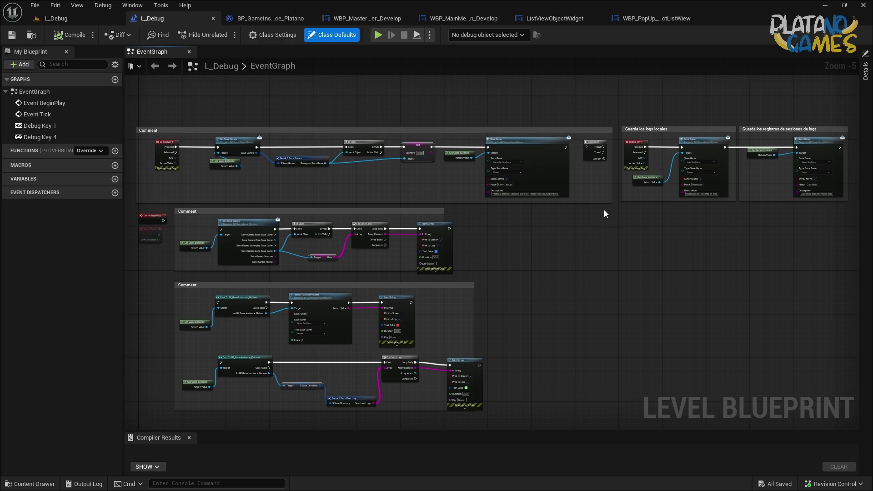
drag(591, 208, 230, 110)
click(201, 106)
drag(579, 273, 608, 402)
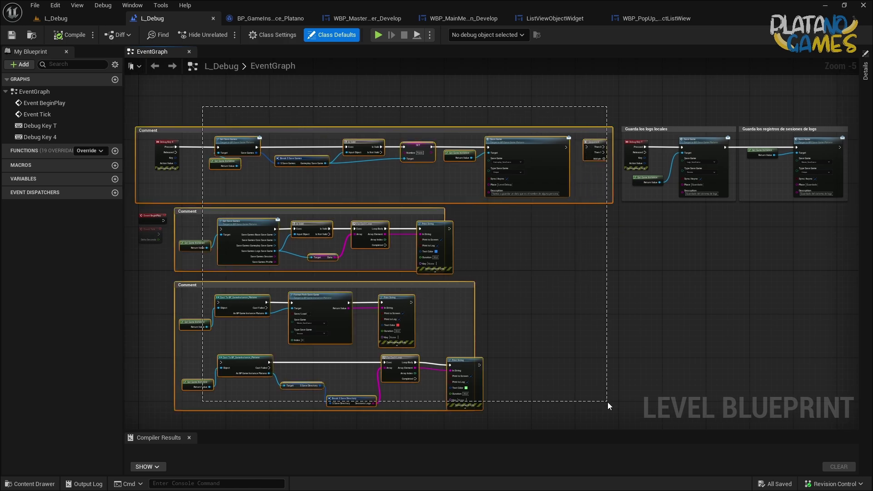
key(Delete)
key(ctrl+z)
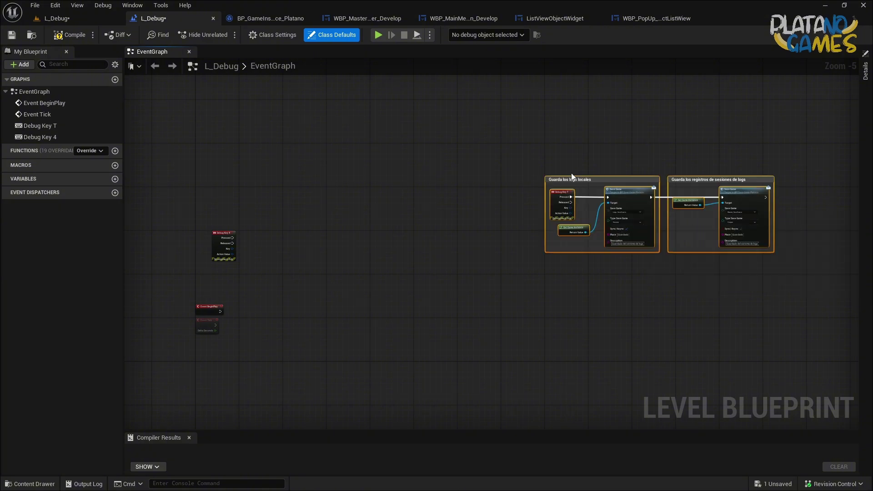
Check the remaining local and session log-saving groups in the L_Debug graph
drag(571, 172, 353, 156)
scroll(345, 245, up, 6)
right_drag(380, 151, 328, 195)
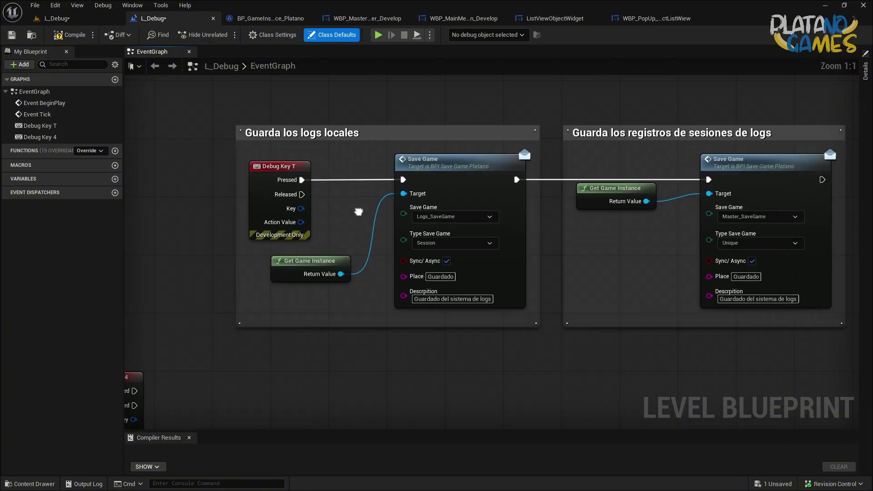
drag(203, 97, 489, 336)
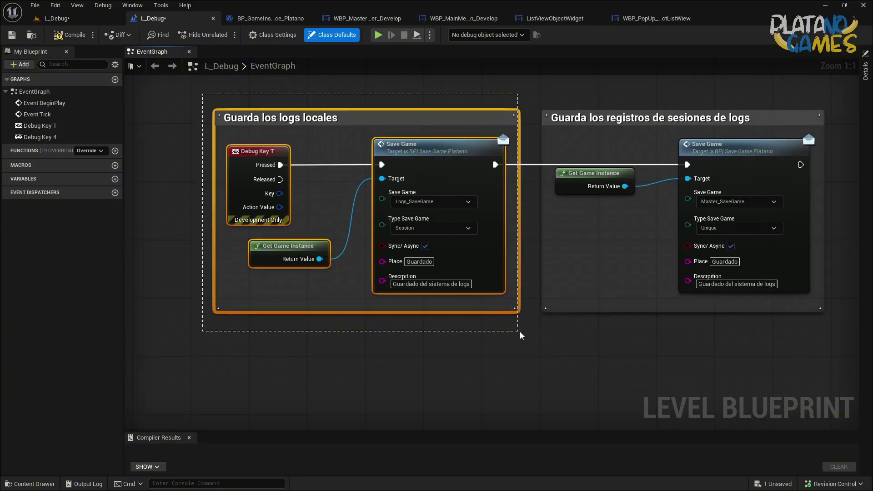
right_drag(548, 317, 515, 324)
drag(454, 348, 195, 101)
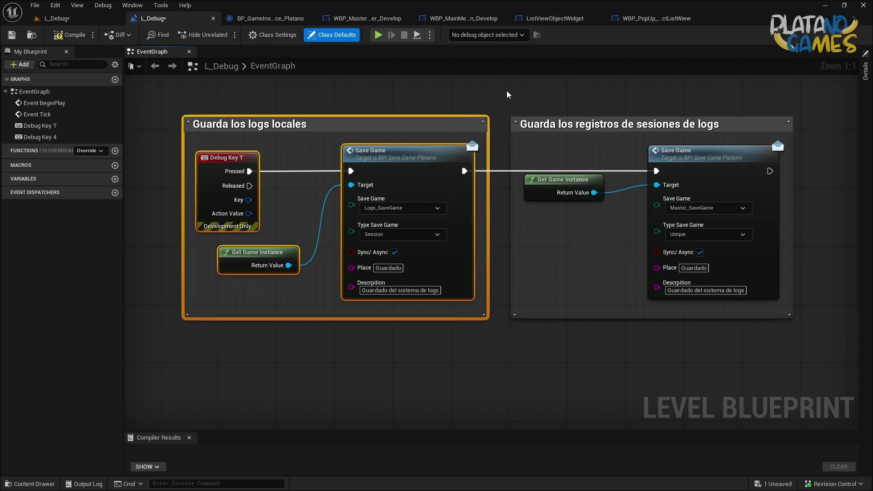
drag(502, 90, 823, 331)
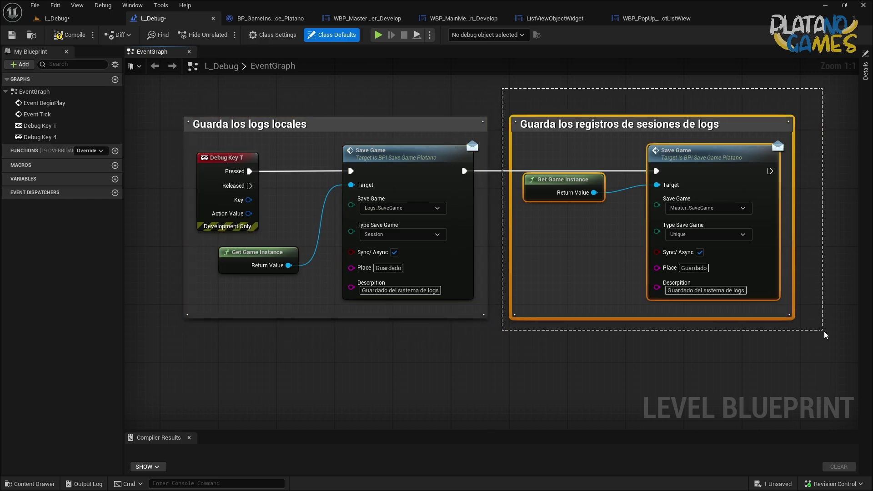
click(755, 343)
key(Home)
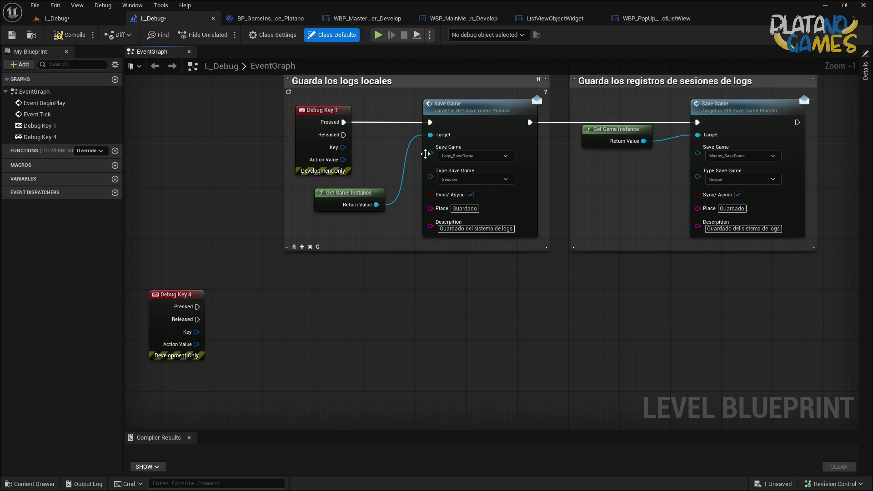
Compile the L_Debug level blueprint and save the level
drag(675, 249, 292, 89)
click(216, 242)
mouse_move(216, 241)
right_down()
mouse_move(216, 195)
mouse_move(229, 258)
right_up()
click(69, 35)
click(11, 35)
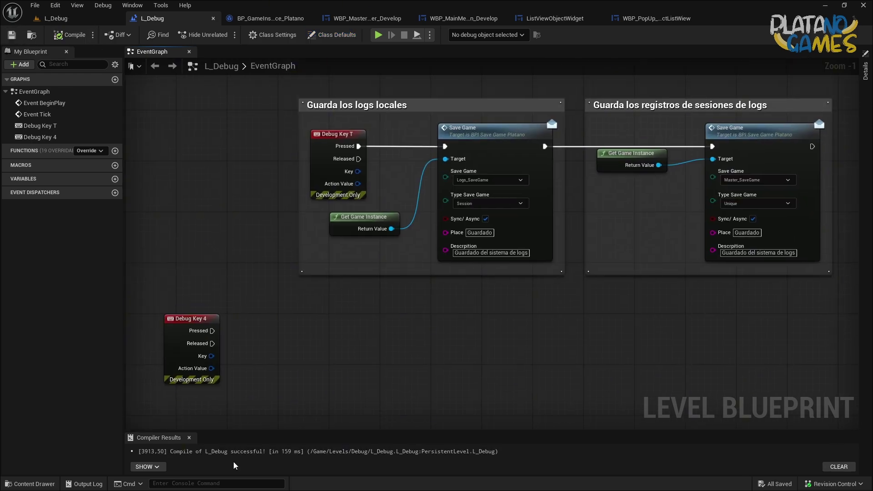
Delete both old folders in the project's SaveGames folder
key(alt+Tab)
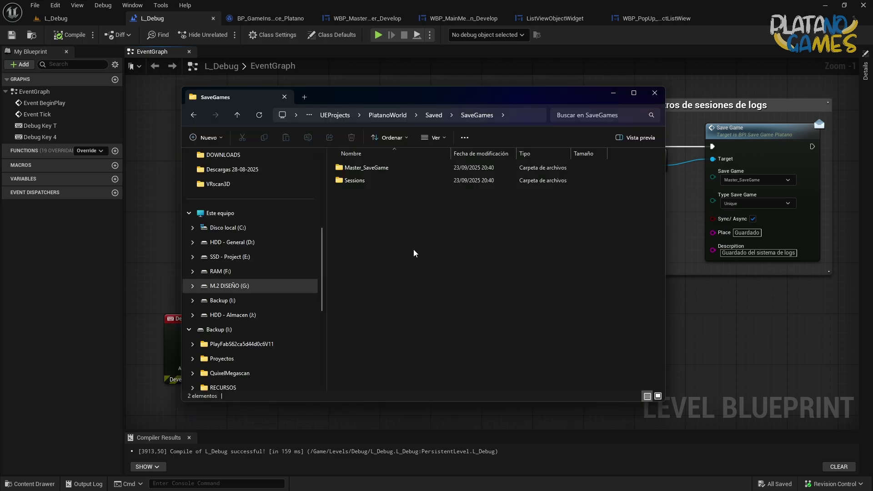
drag(410, 208, 367, 157)
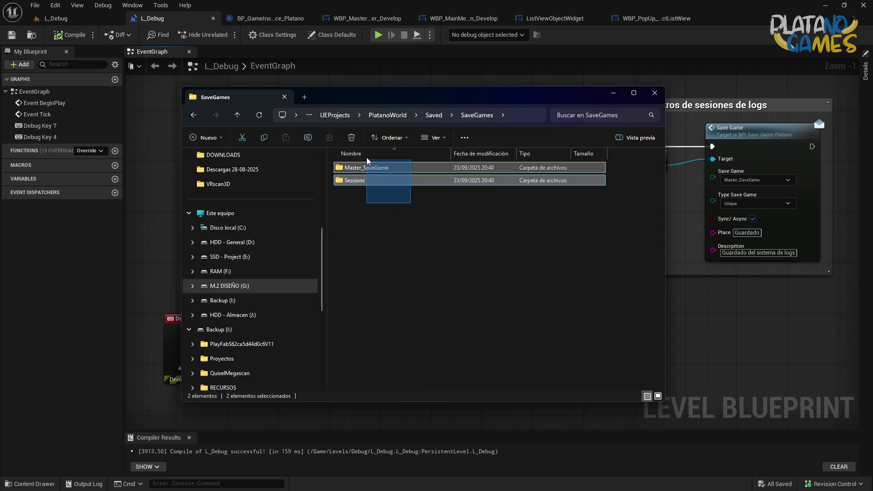
key(Delete)
key(alt+Tab)
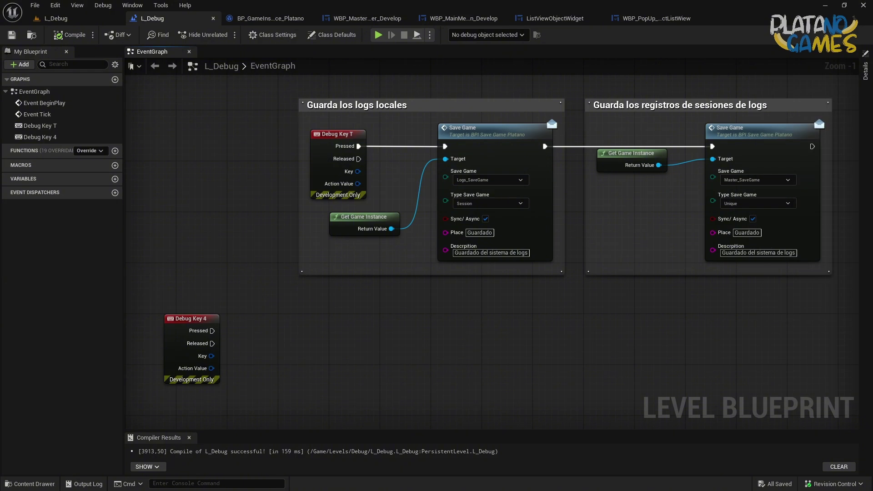
right_drag(427, 284, 418, 229)
Move Debug Key 4 below Event Tick and add a Get Game Instance node beside it
scroll(456, 253, down, 3)
scroll(330, 227, up, 3)
drag(368, 202, 472, 342)
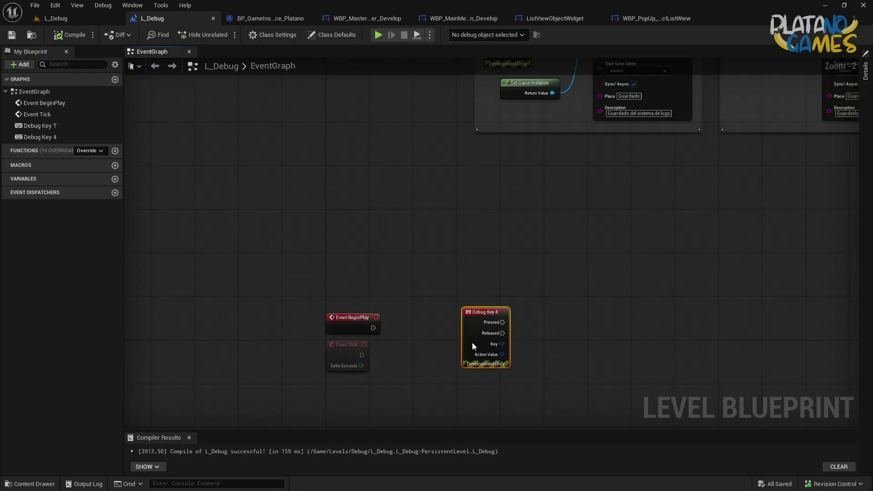
right_drag(472, 343, 383, 216)
drag(384, 216, 286, 326)
right_drag(440, 206, 422, 268)
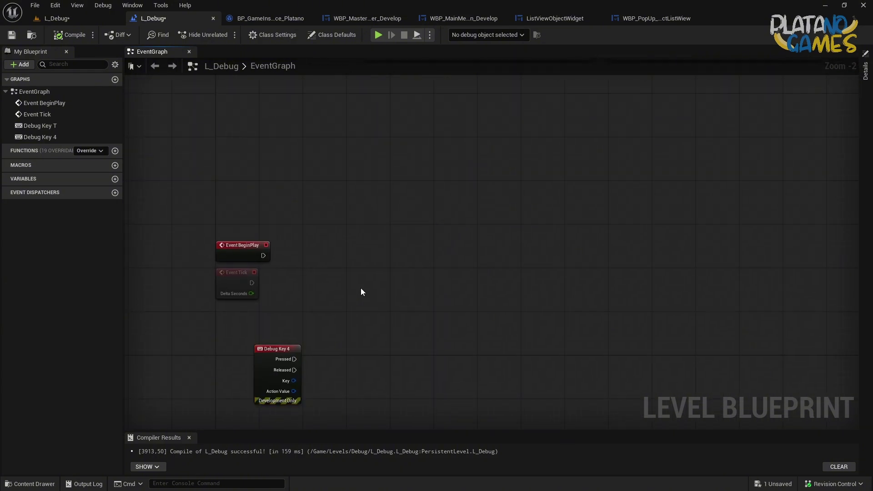
right_drag(361, 292, 389, 190)
right_click(342, 280)
text(game ins)
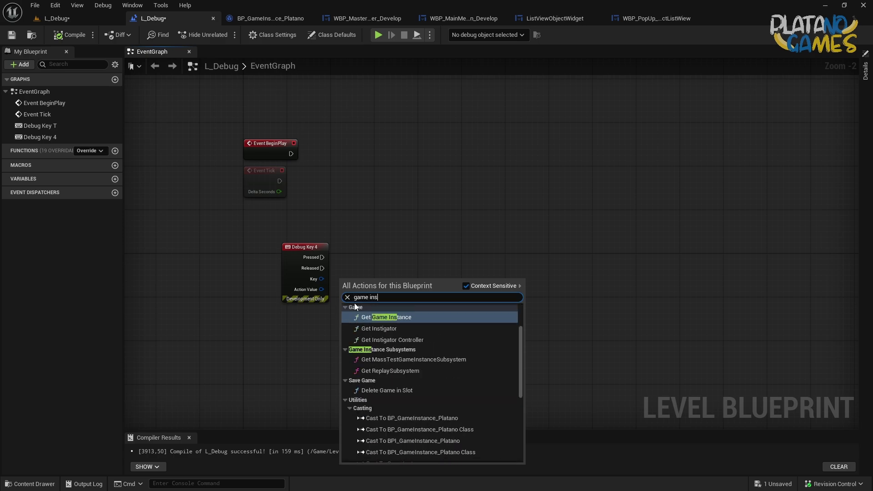
key(Return)
scroll(353, 302, up, 2)
mouse_move(354, 286)
mouse_down()
mouse_move(294, 346)
mouse_move(385, 274)
mouse_move(547, 202)
mouse_up()
Add a Log Entry call on the game instance
text(log)
key(Return)
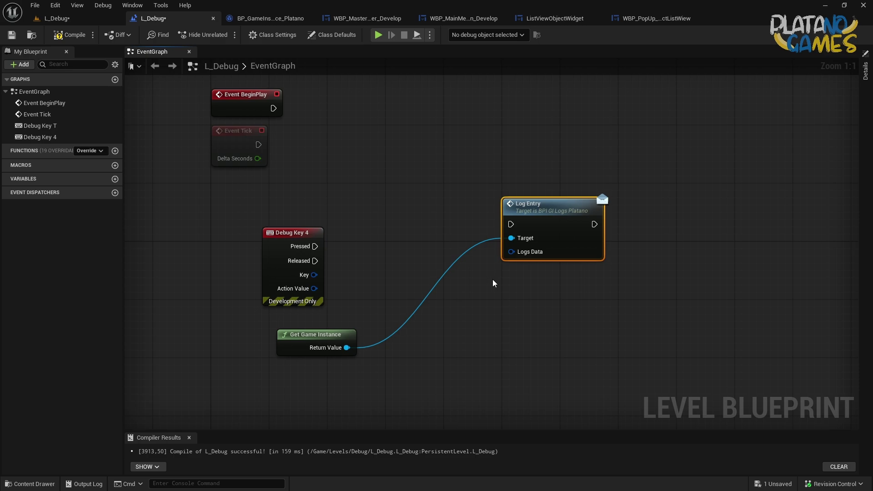
right_drag(553, 225, 499, 195)
mouse_move(498, 195)
mouse_down()
mouse_move(541, 197)
mouse_move(517, 182)
mouse_up()
Split Log Entry's Logs Data input into its separate fields
drag(493, 229, 452, 267)
key(Escape)
right_click(500, 229)
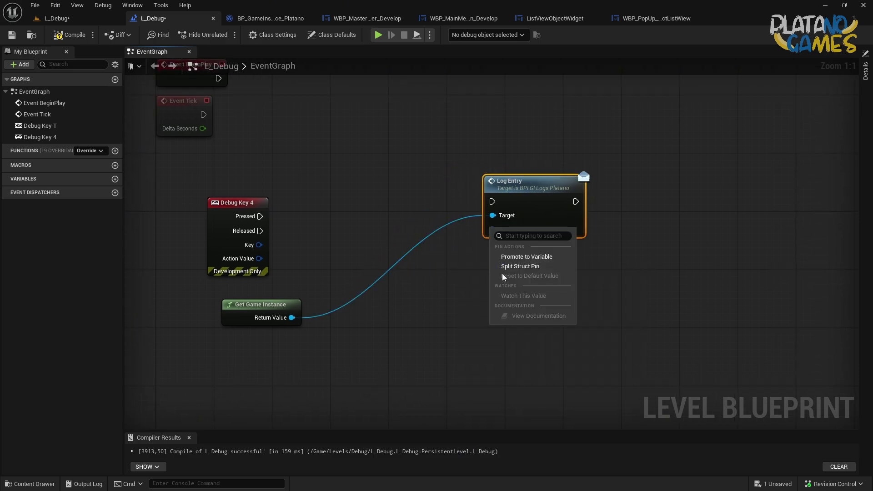
click(522, 255)
key(Delete)
key(ctrl+z)
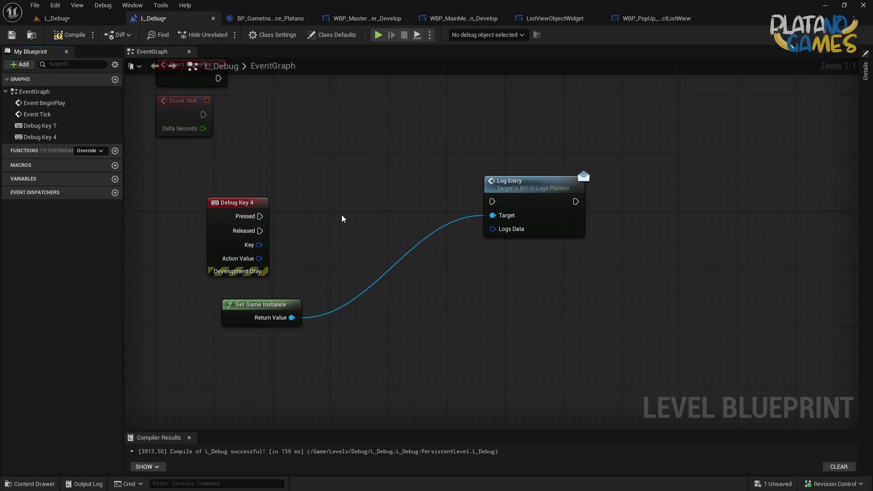
right_click(494, 229)
click(528, 265)
Connect Debug Key 4's Pressed output to Log Entry
drag(544, 197, 500, 233)
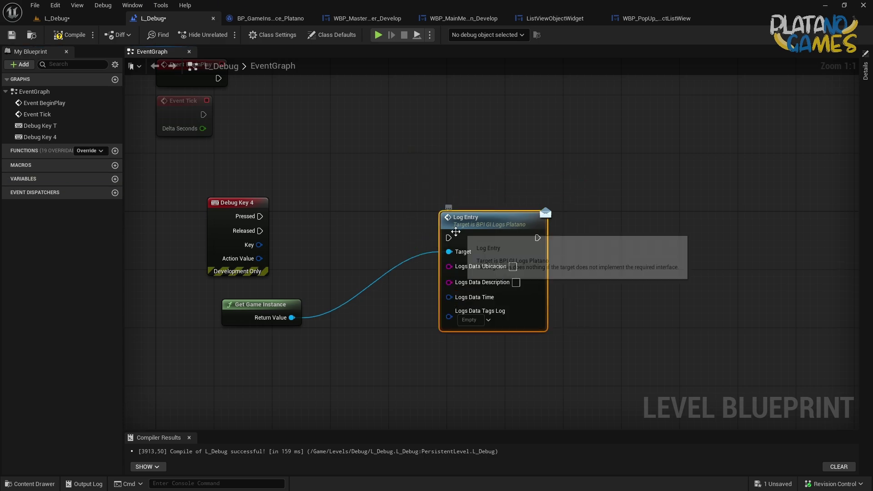
drag(449, 237, 243, 222)
drag(474, 228, 518, 206)
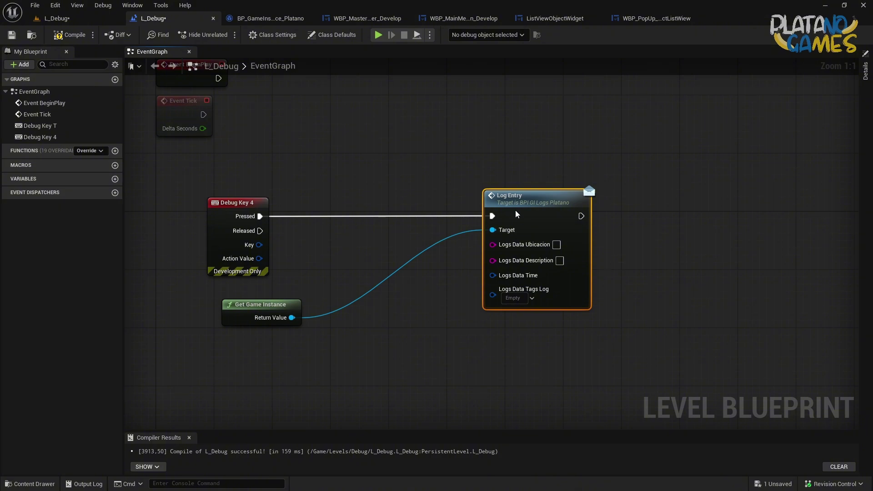
right_drag(435, 292, 472, 244)
Add a Now node feeding the Logs Data Time input
drag(527, 227, 474, 226)
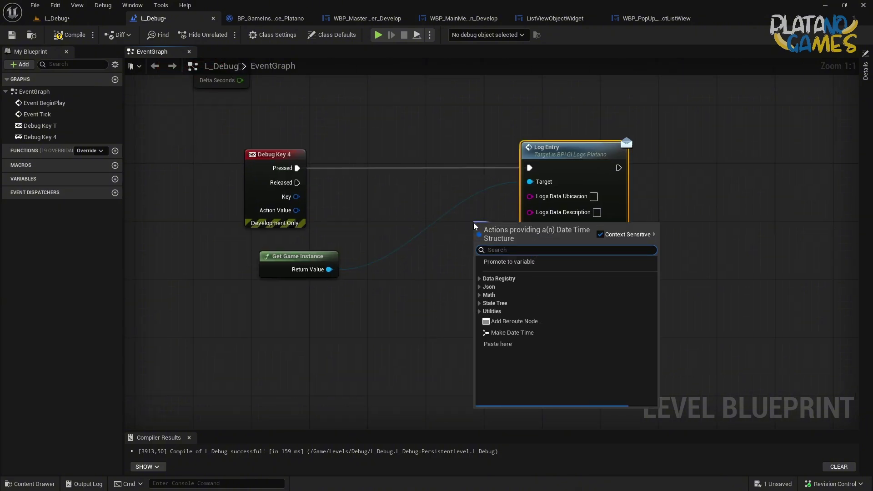
text(get no)
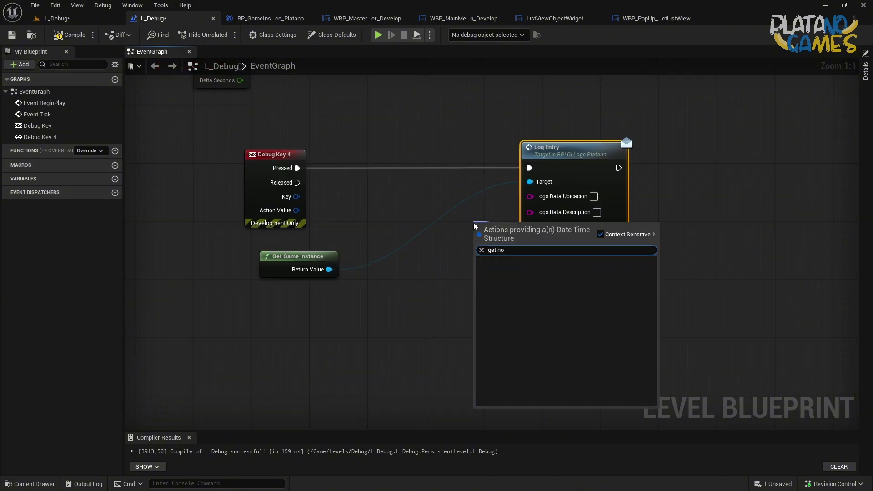
key(BackSpace)
key(BackSpace)
key(BackSpace)
text(now)
key(Return)
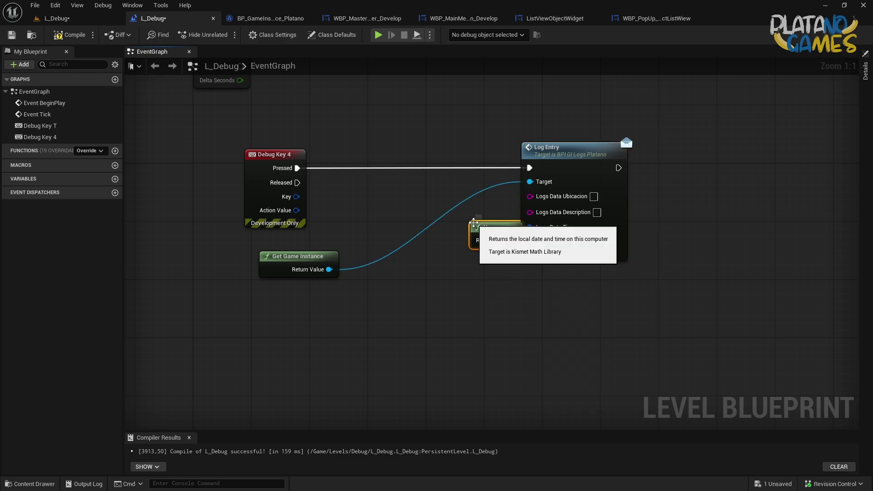
Place Get Game Instance above Now and shift them with Log Entry to the right
right_drag(367, 294, 290, 323)
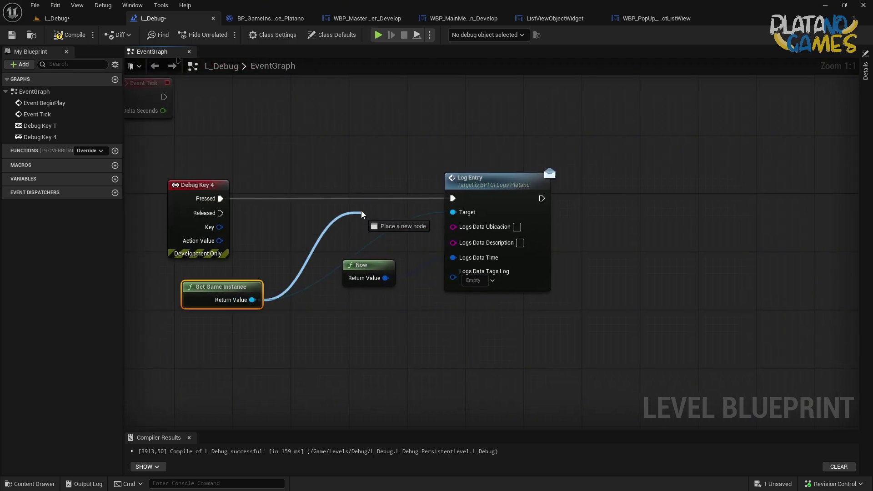
drag(221, 287, 352, 141)
right_drag(424, 247, 453, 224)
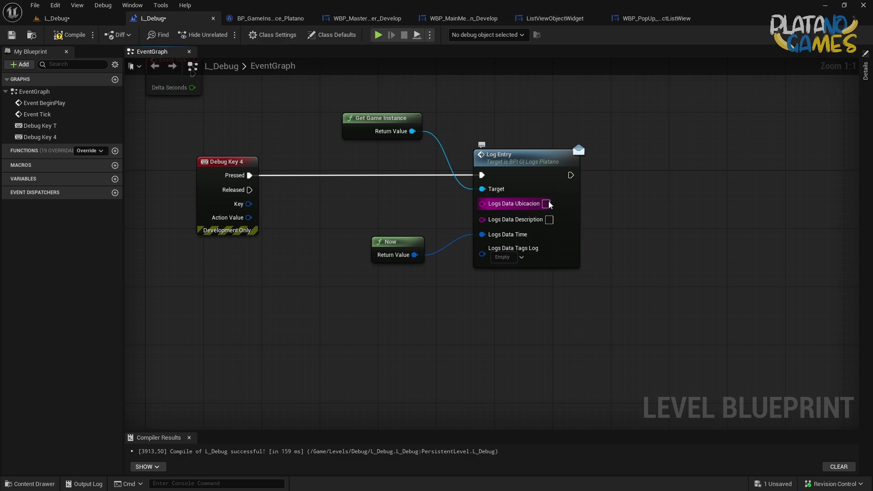
right_drag(398, 272, 372, 259)
drag(315, 254, 468, 94)
drag(498, 151, 737, 151)
Insert a For Loop after Pressed, with Loop Body driving Log Entry
right_click(402, 232)
text(for loop)
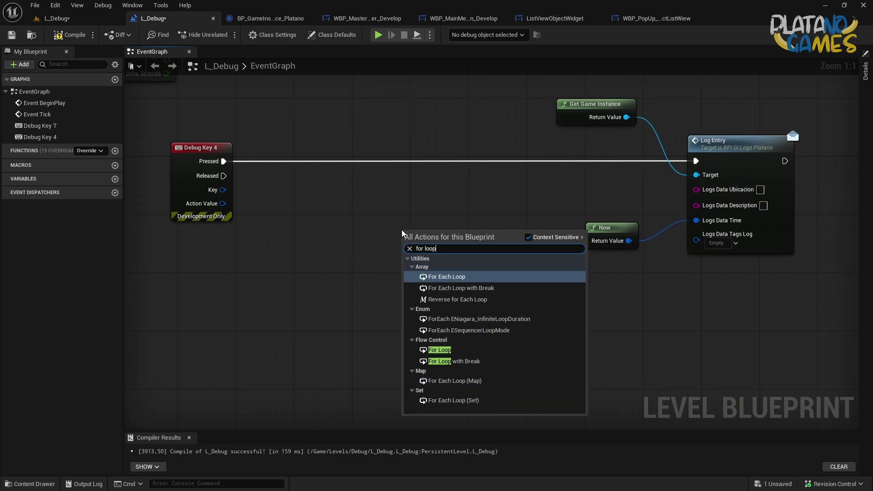
key(Down)
key(Down)
key(Down)
key(Down)
key(Return)
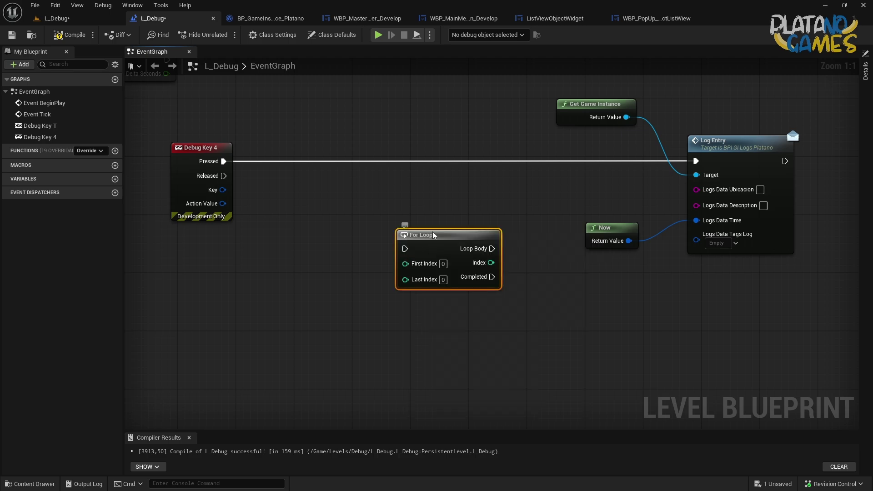
drag(478, 246, 471, 165)
mouse_move(703, 165)
ctrl+mouse_down()
mouse_move(526, 166)
mouse_move(648, 162)
ctrl+mouse_up()
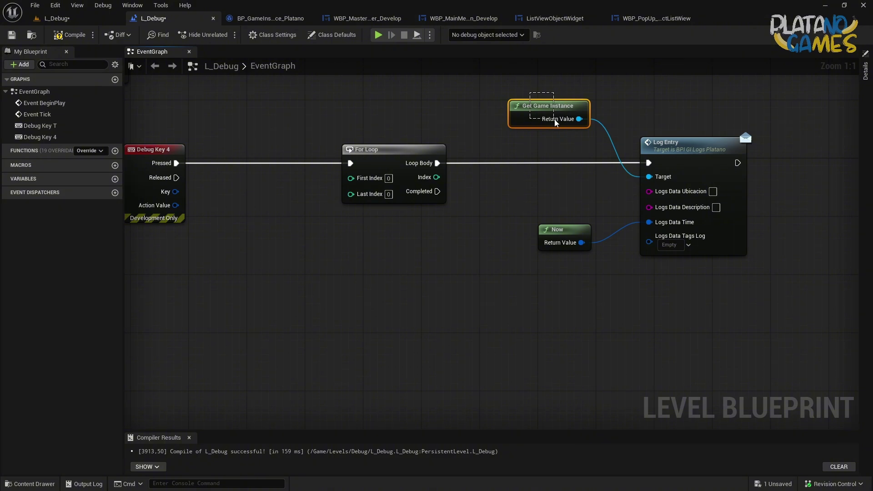
drag(553, 107, 575, 120)
right_drag(563, 265, 521, 259)
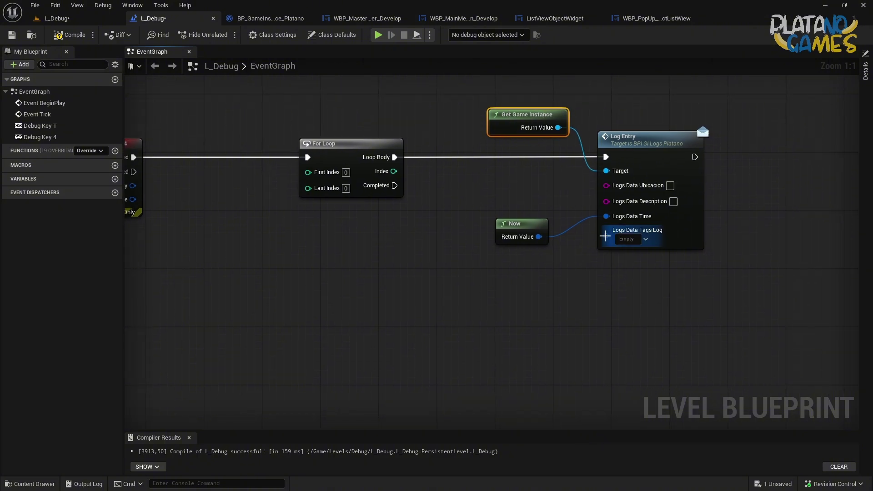
Tick the Logs.System.Audio and Logs.State.Debug tags in Log Entry's Tags Log input
click(646, 241)
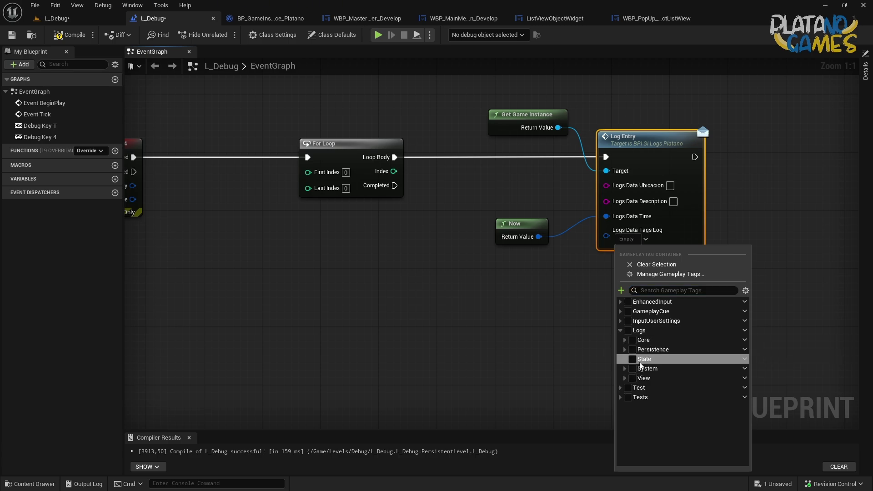
click(625, 368)
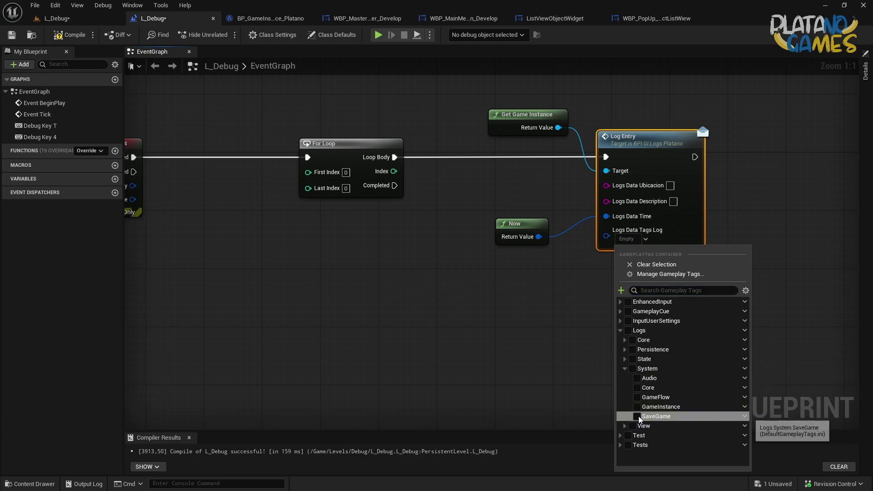
click(637, 378)
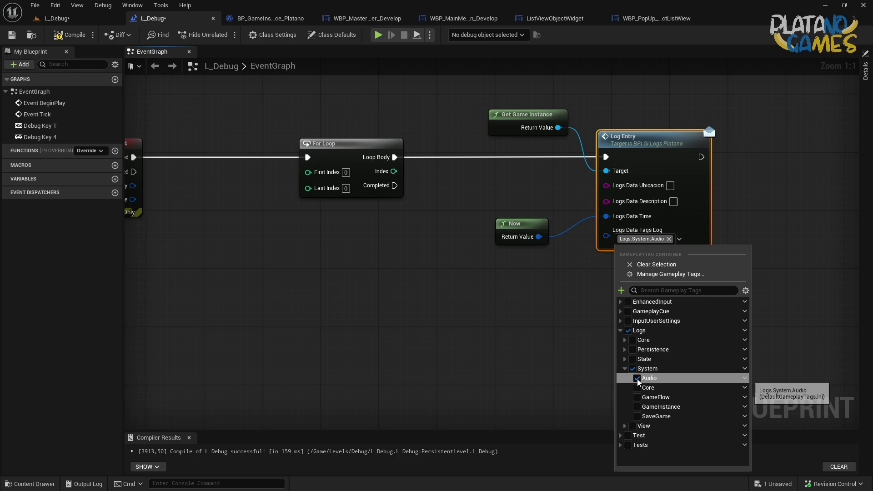
click(624, 359)
right_drag(546, 302, 483, 279)
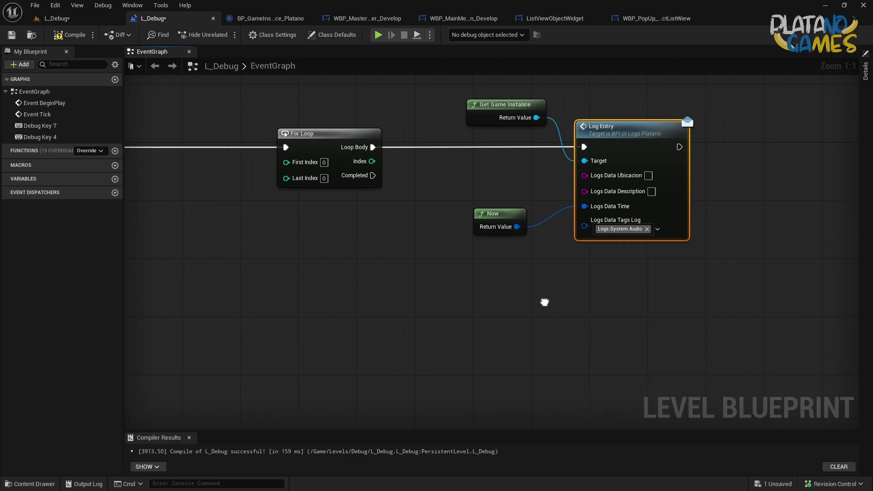
click(616, 215)
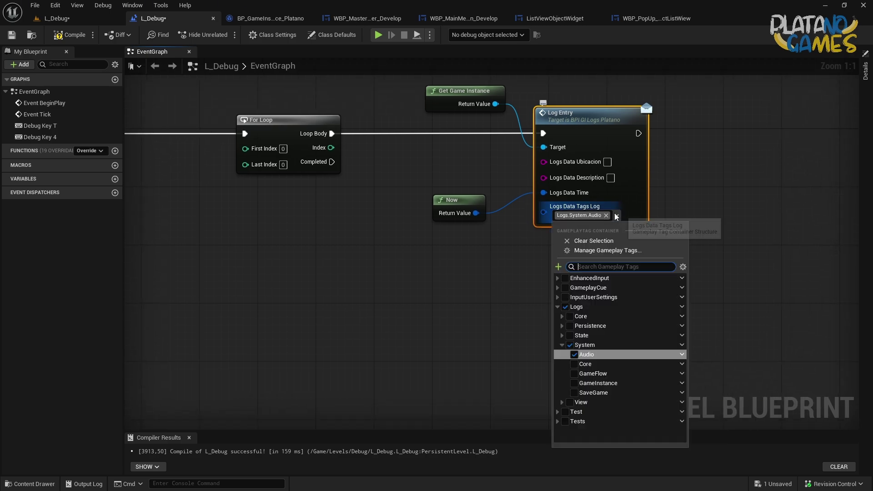
click(562, 336)
click(574, 354)
click(459, 317)
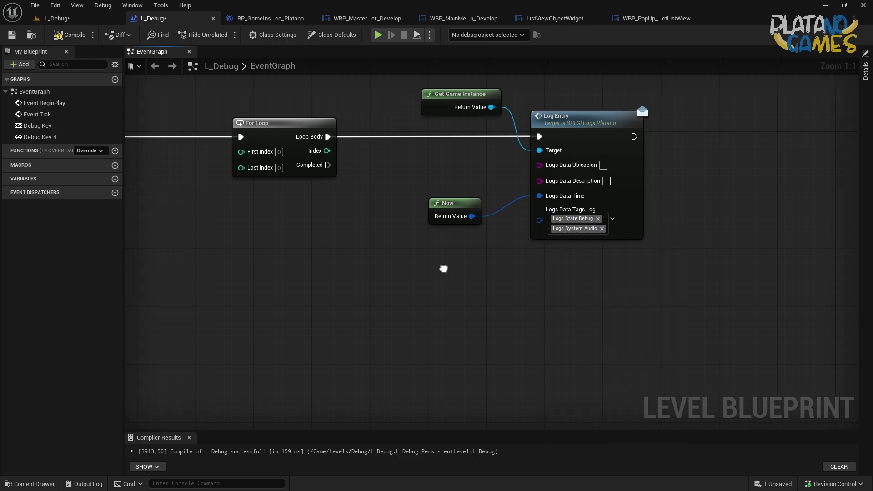
right_drag(444, 267, 435, 335)
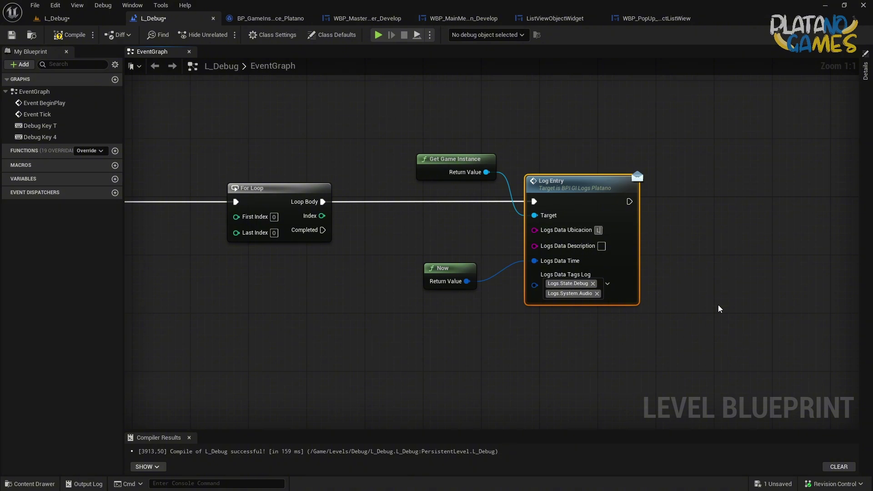
Enter L_Debug as the entry's Ubicacion and begin the description text
text(L_Debug)
key(Tab)
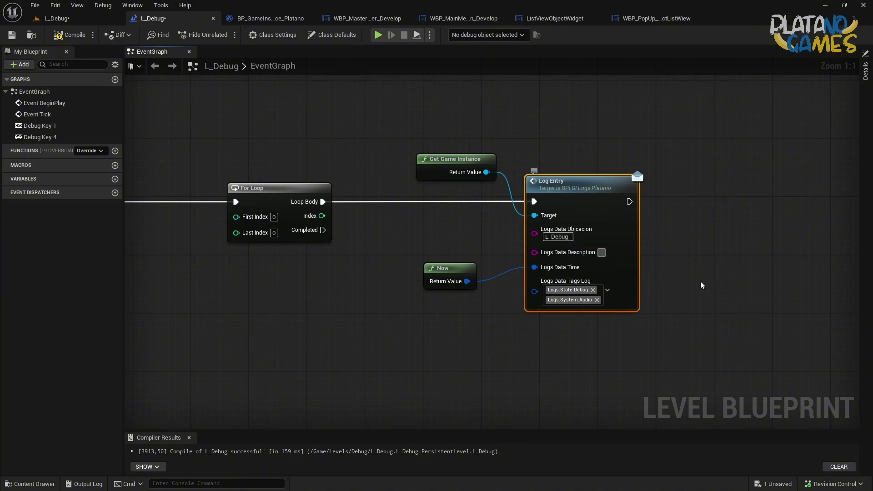
text(Esto es una prueba)
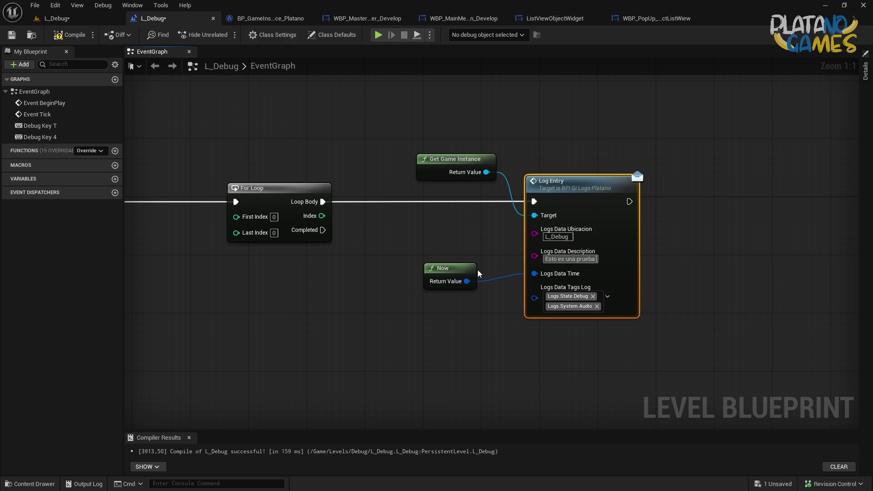
drag(429, 269, 451, 313)
right_drag(324, 301, 330, 290)
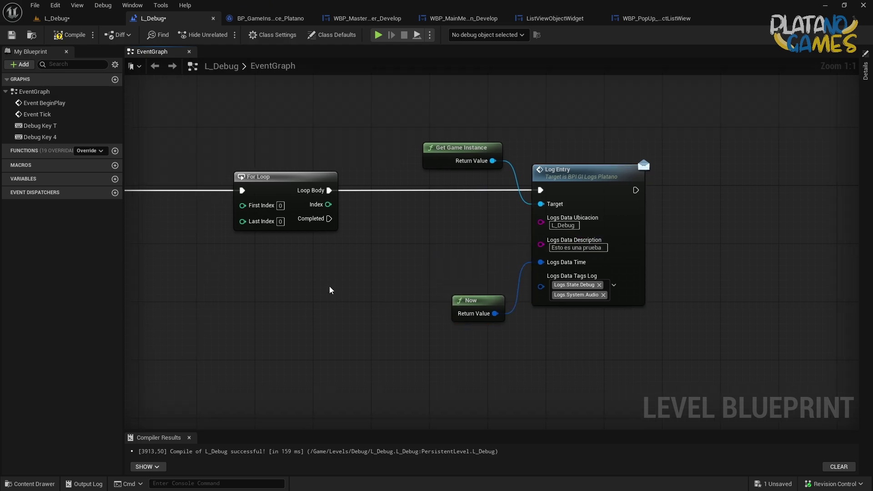
Feed Description from a Format Text 'Esto es un mensaje Debug: {a}' using the loop Index
right_click(330, 290)
text(format)
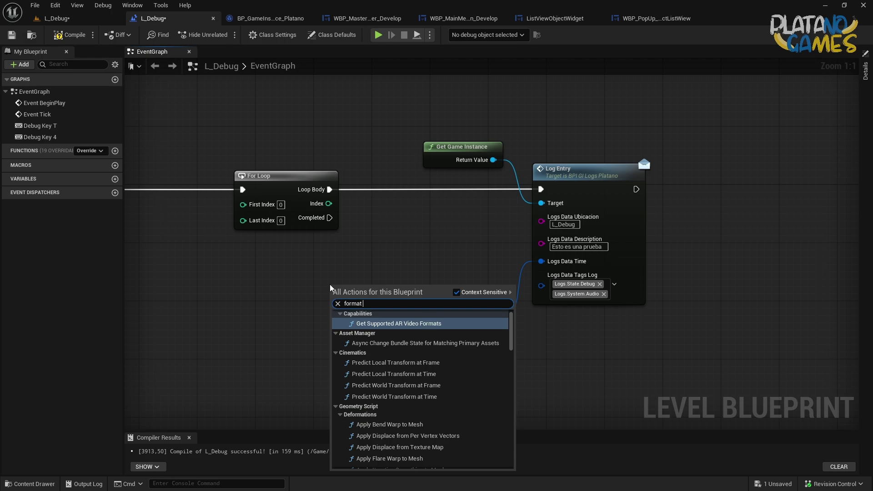
text( text)
key(Return)
drag(405, 303, 541, 241)
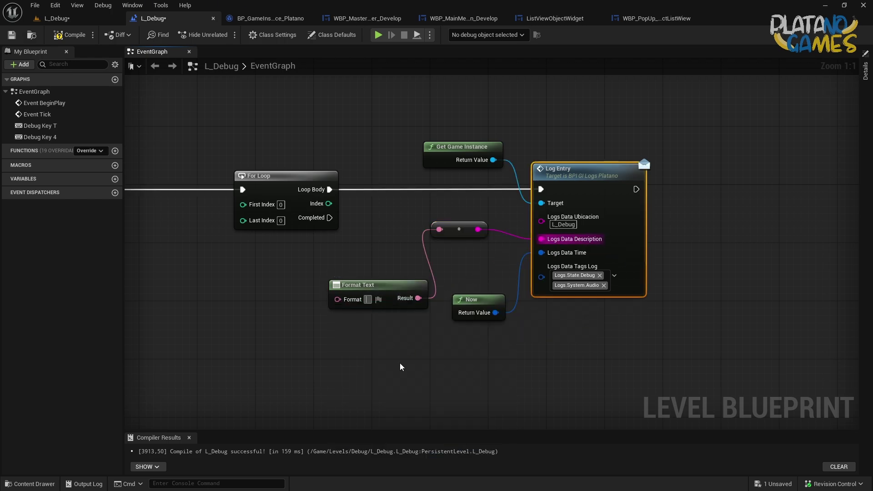
text(s un mensaje Debug: {a)
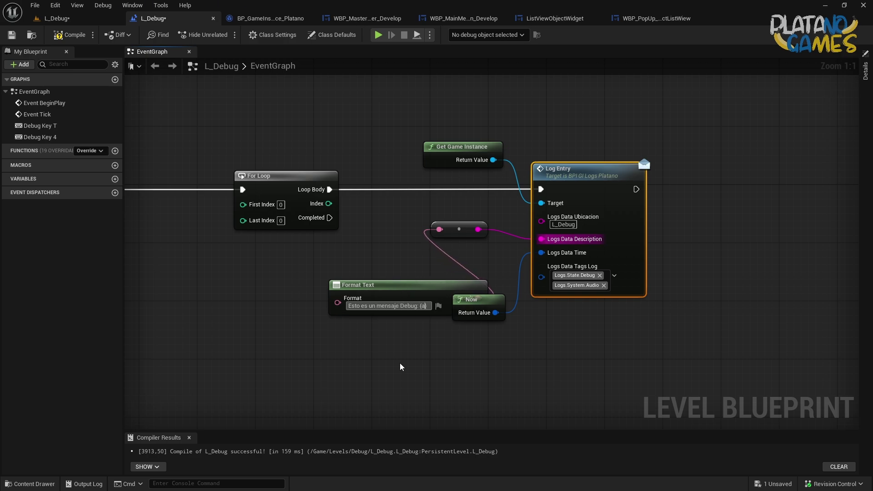
click(401, 367)
drag(328, 204, 337, 321)
drag(403, 325, 432, 296)
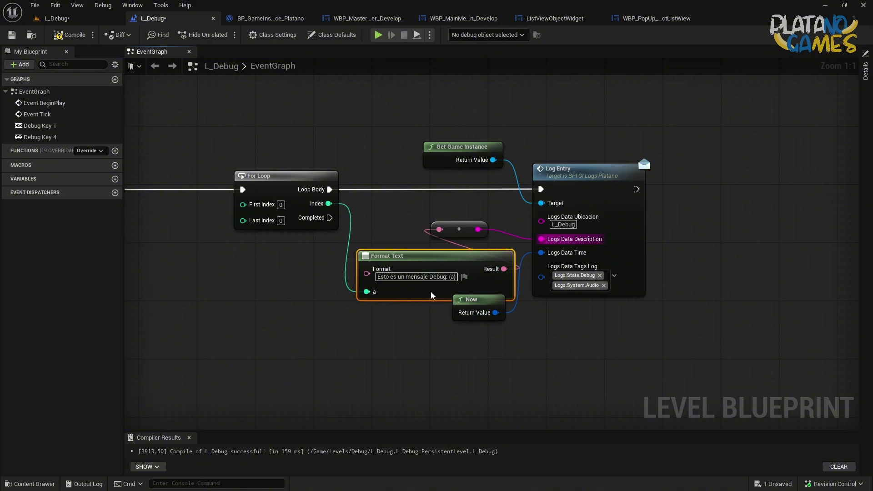
Set the For Loop's Last Index to 100 and tidy Log Entry's position
right_drag(251, 254, 334, 238)
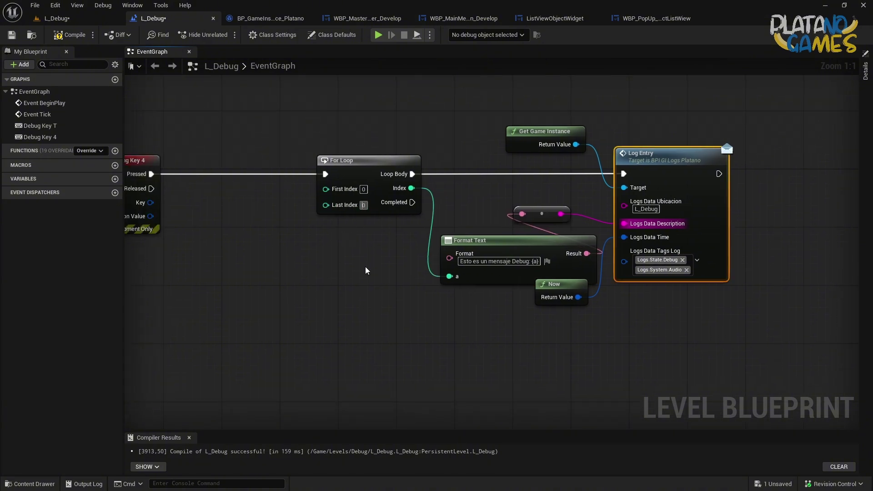
text(100)
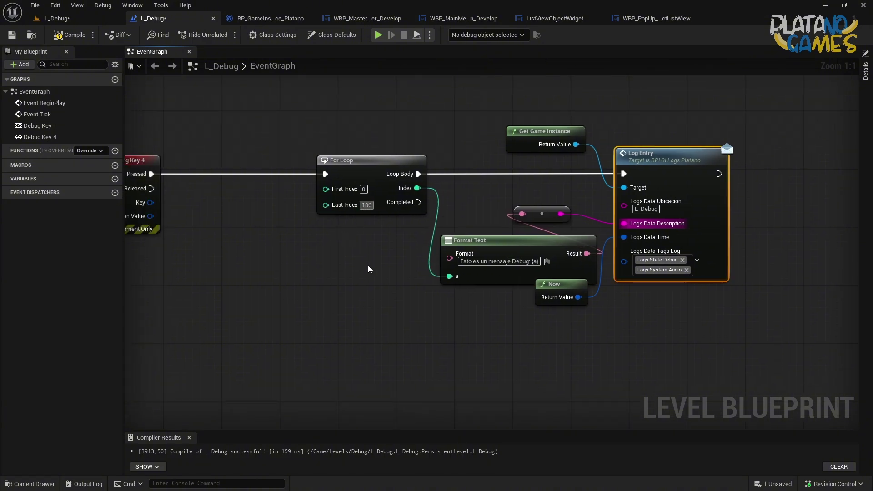
right_drag(368, 269, 269, 291)
drag(556, 185, 680, 186)
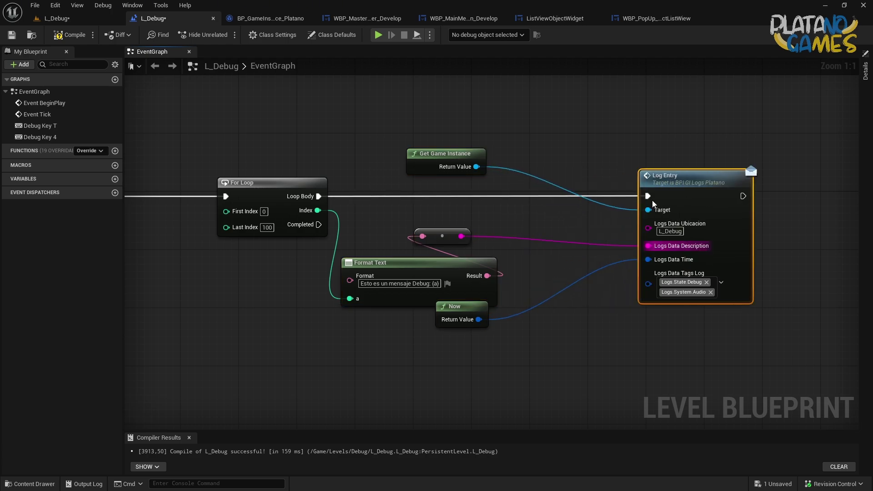